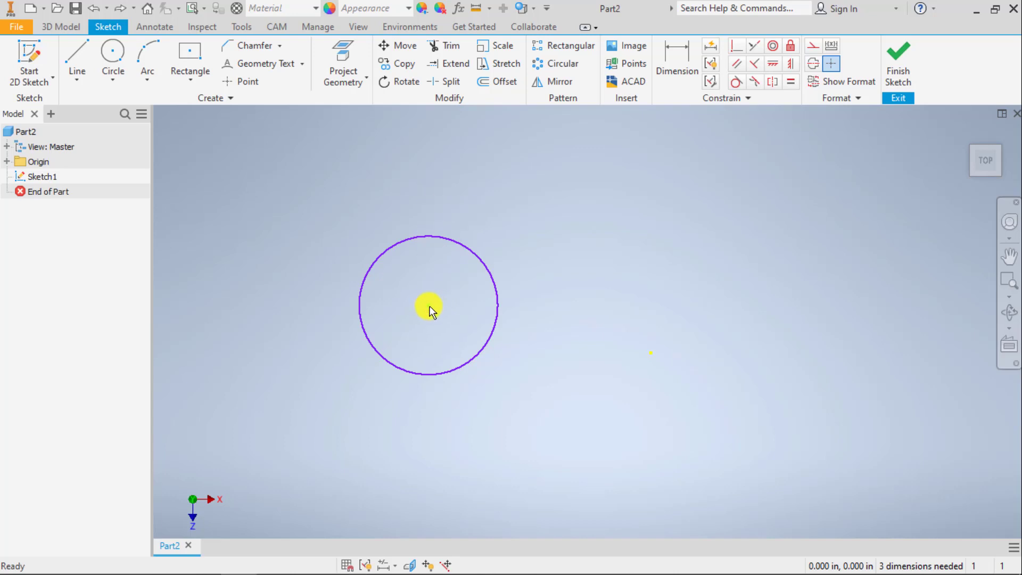
Move the circle close to the origin point and project the YZ and XY origin planes into the sketch
left_click_drag(429, 307, 630, 349)
scroll(630, 352, "up", 4)
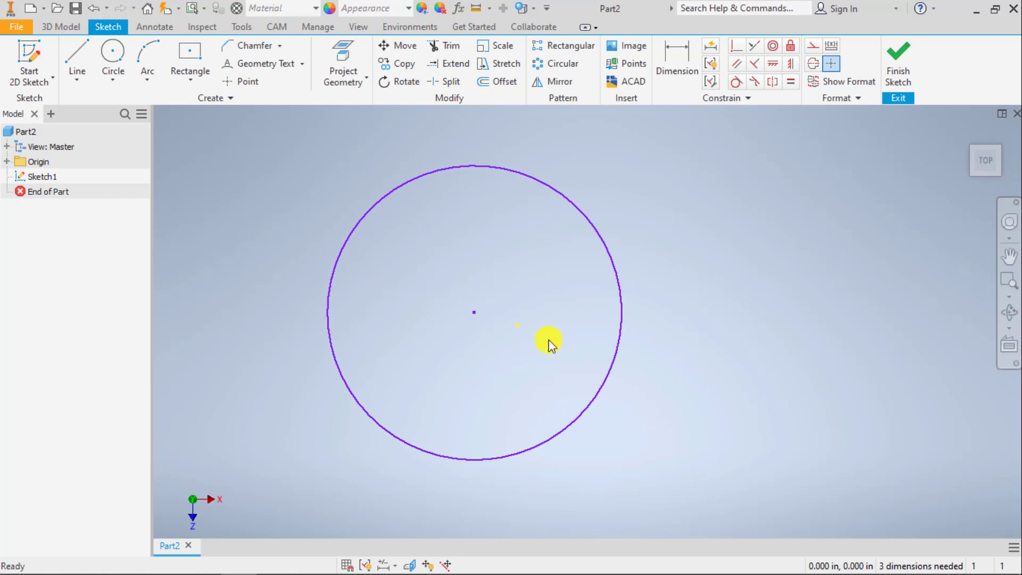
left_click(344, 63)
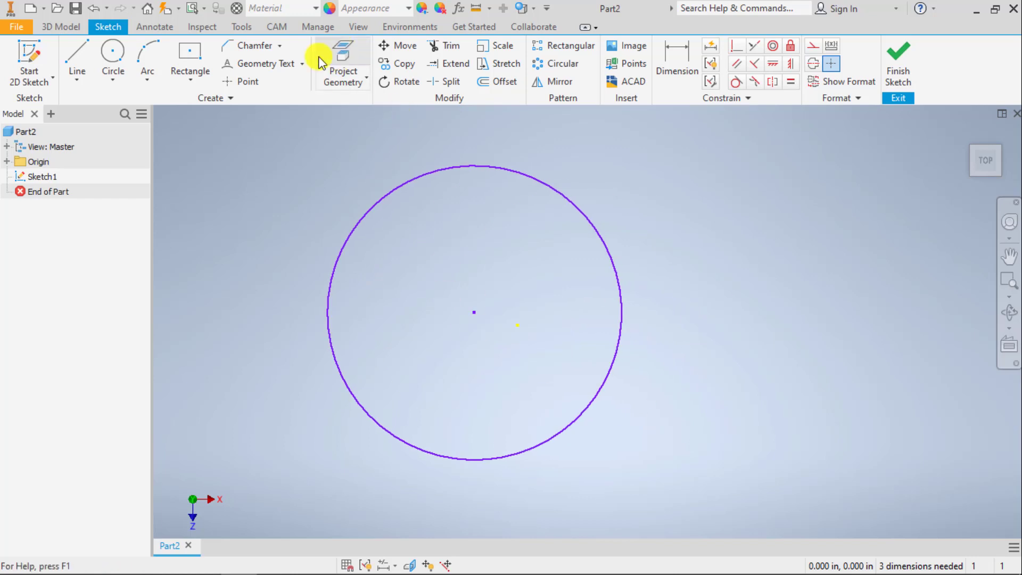
left_click(7, 161)
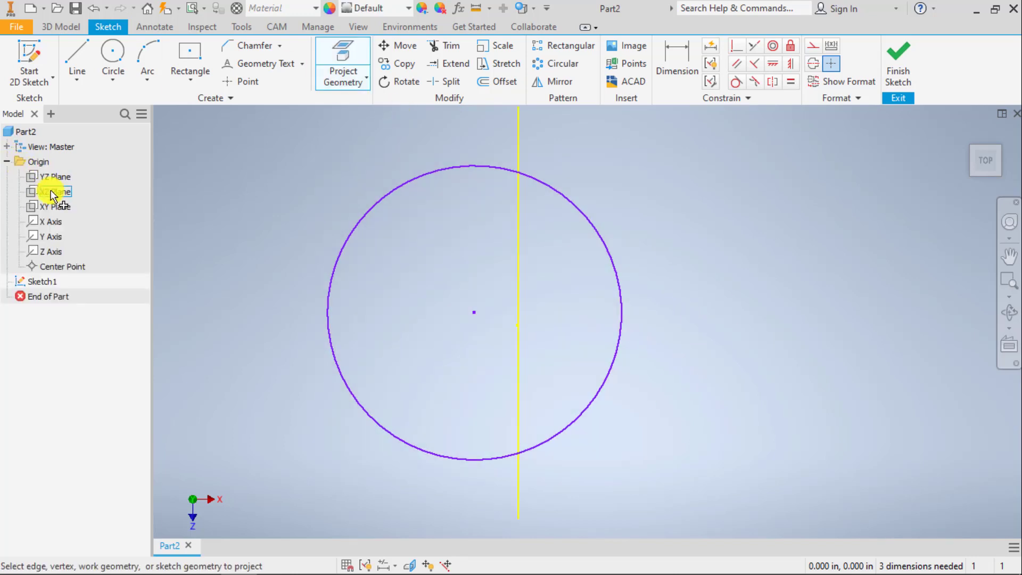
left_click(56, 191)
left_click(61, 206)
key("Escape")
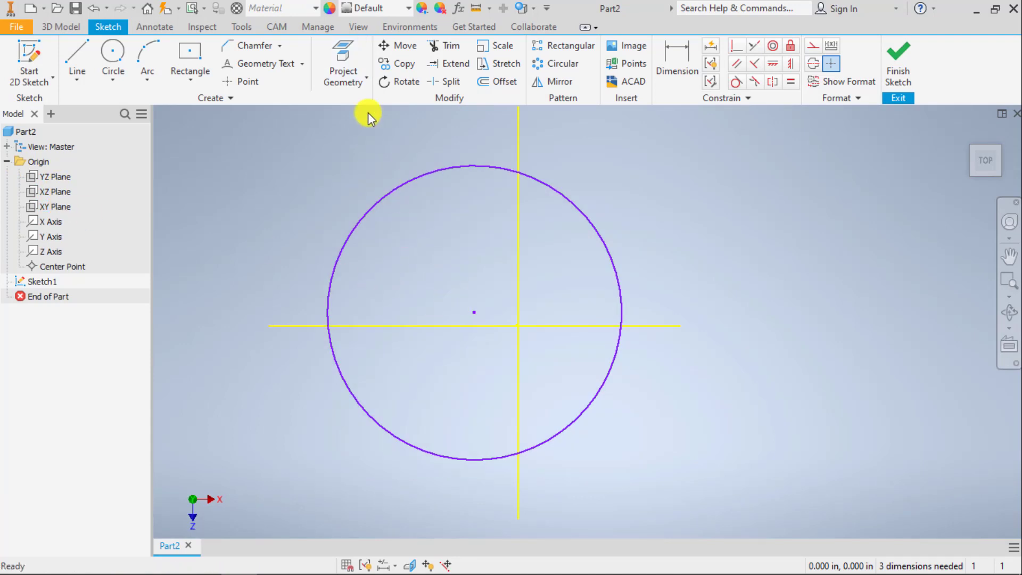
Move the circle from its centre point to the intersection of the two projected plane lines with the Move tool
left_click(392, 45)
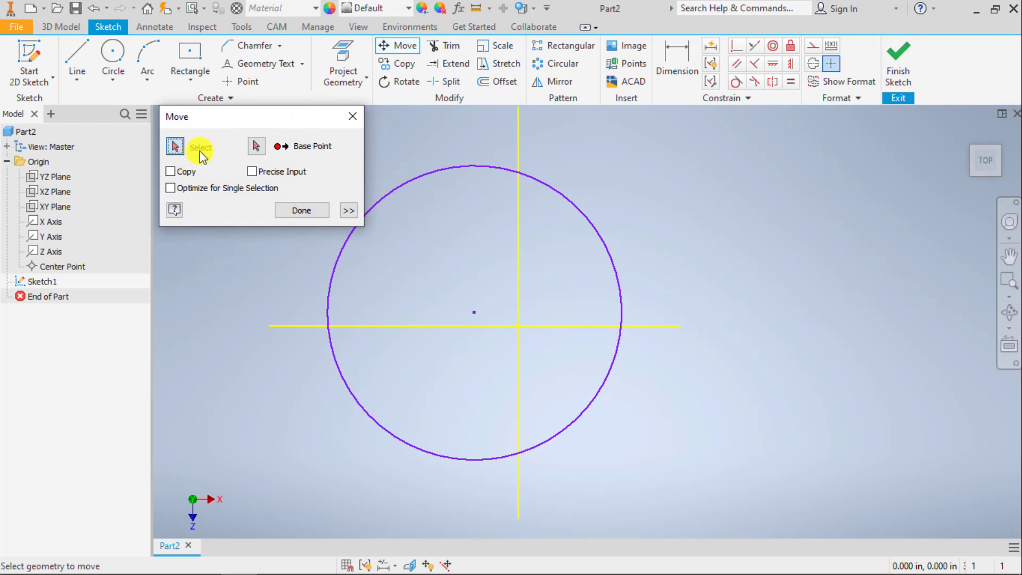
left_click(175, 151)
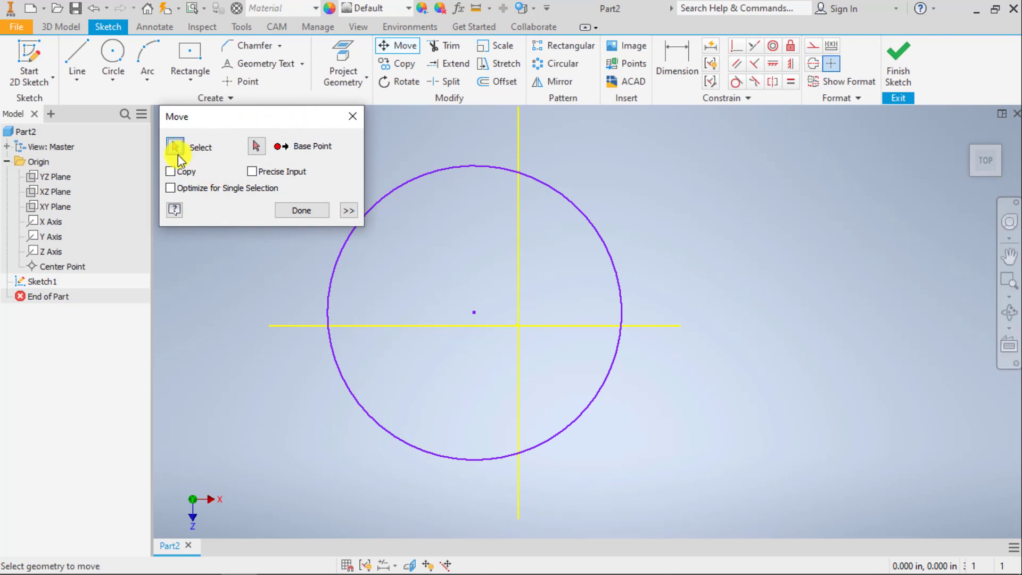
left_click(435, 169)
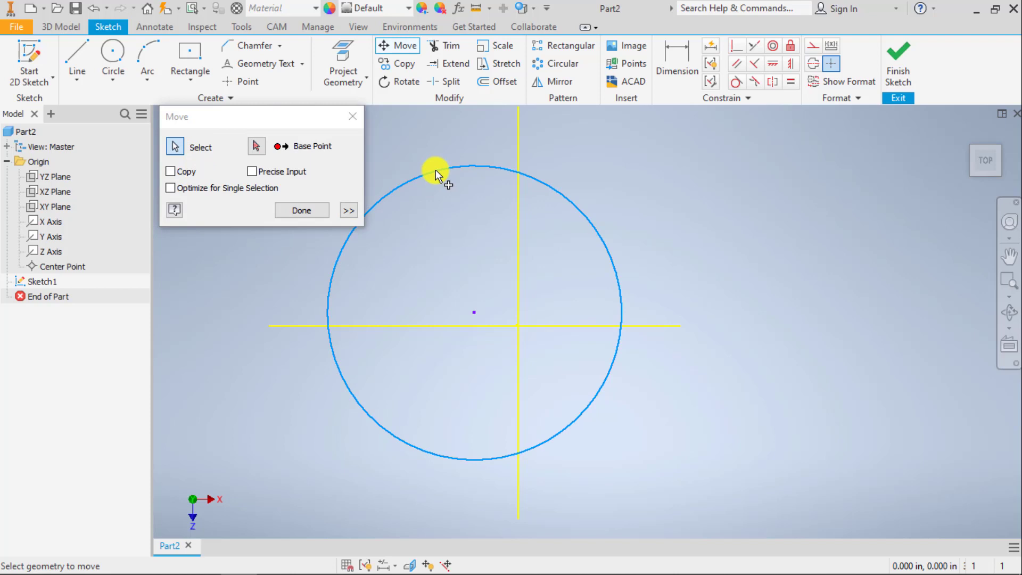
left_click(257, 146)
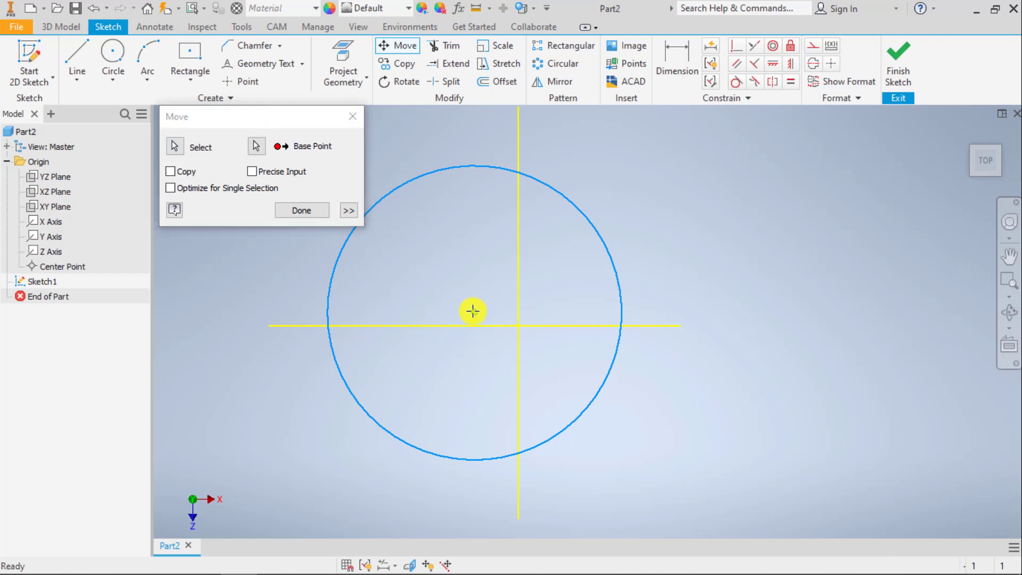
left_click(473, 312)
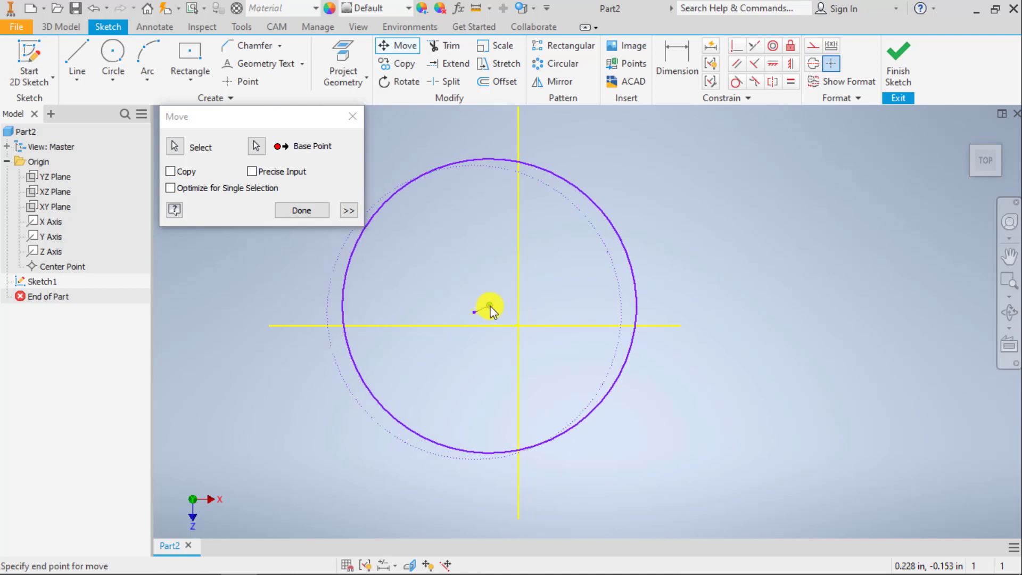
left_click(516, 325)
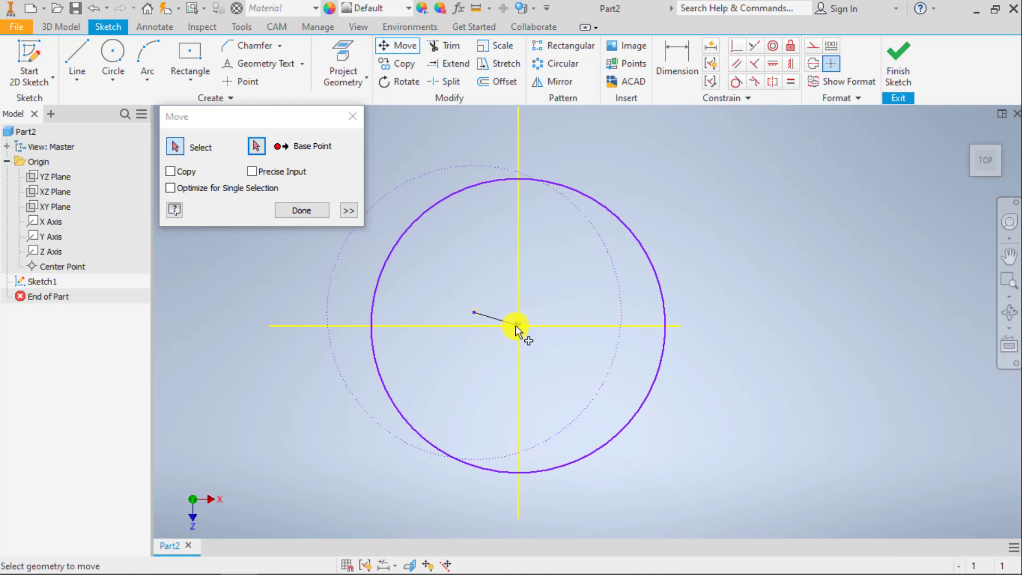
left_click(298, 210)
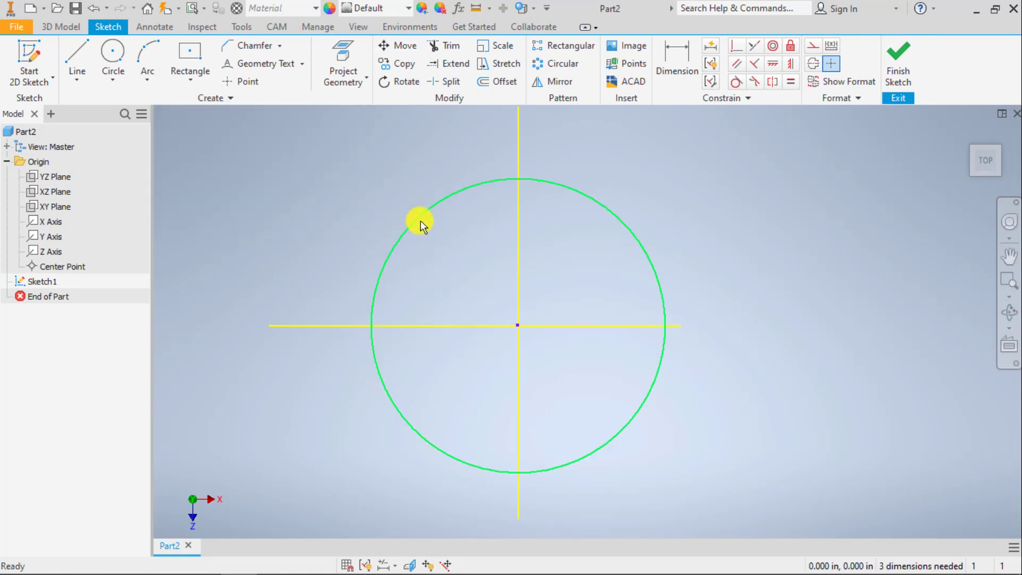
Resize the circle freehand by its edge, ending at a diameter of about 2.48 in
left_click_drag(421, 220, 449, 248)
left_click_drag(560, 233, 612, 221)
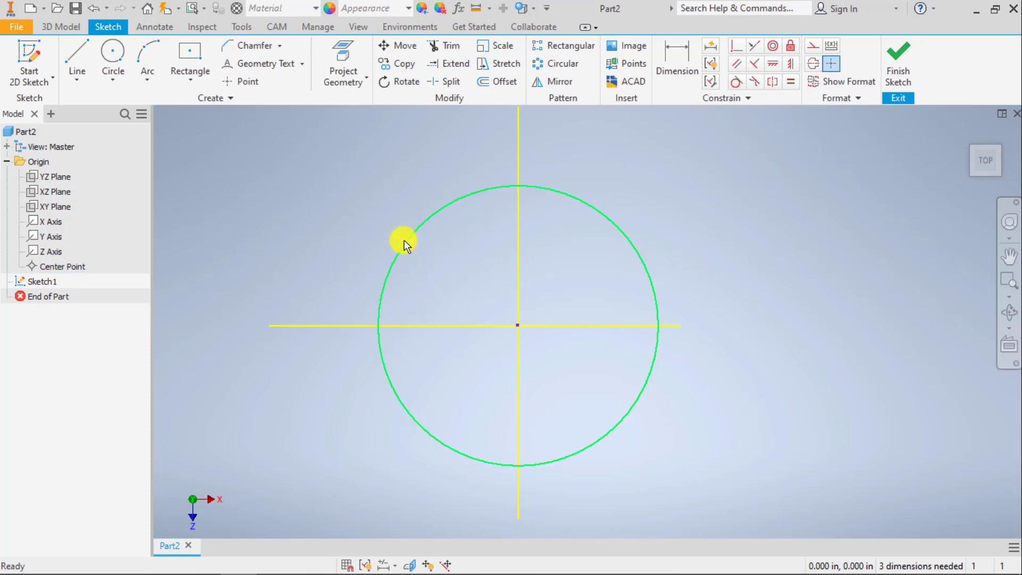
left_click_drag(403, 241, 363, 219)
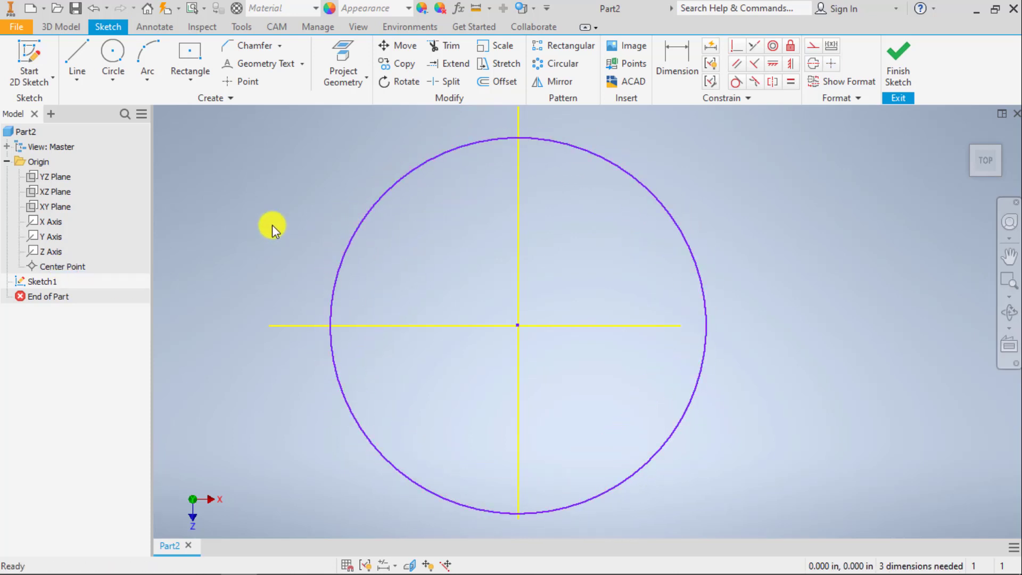
left_click(268, 184)
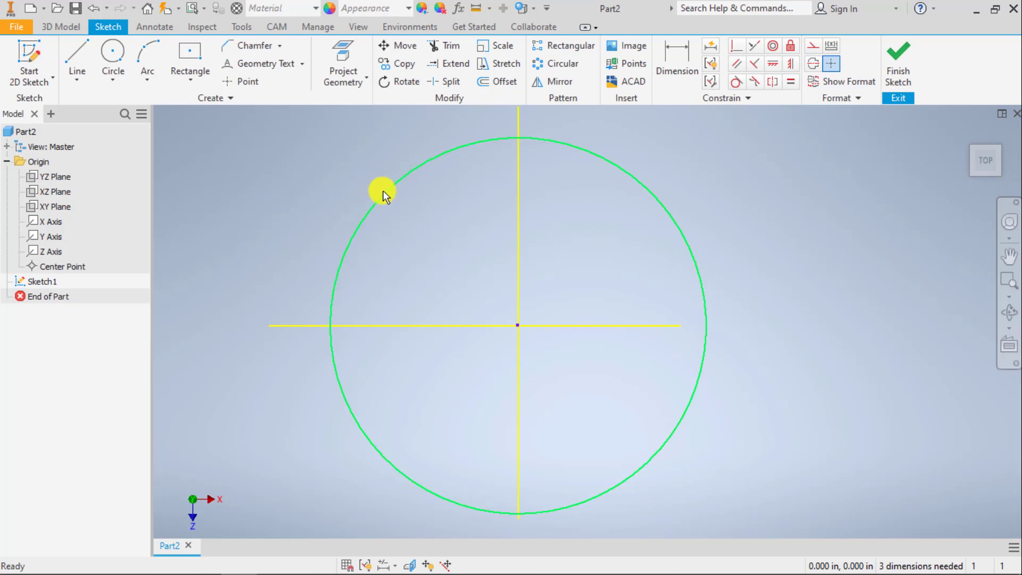
left_click_drag(382, 190, 405, 212)
Copy the circle using its centre as base point, placing the copy about 1.8 in to the right along the horizontal line
scroll(463, 247, "down", 3)
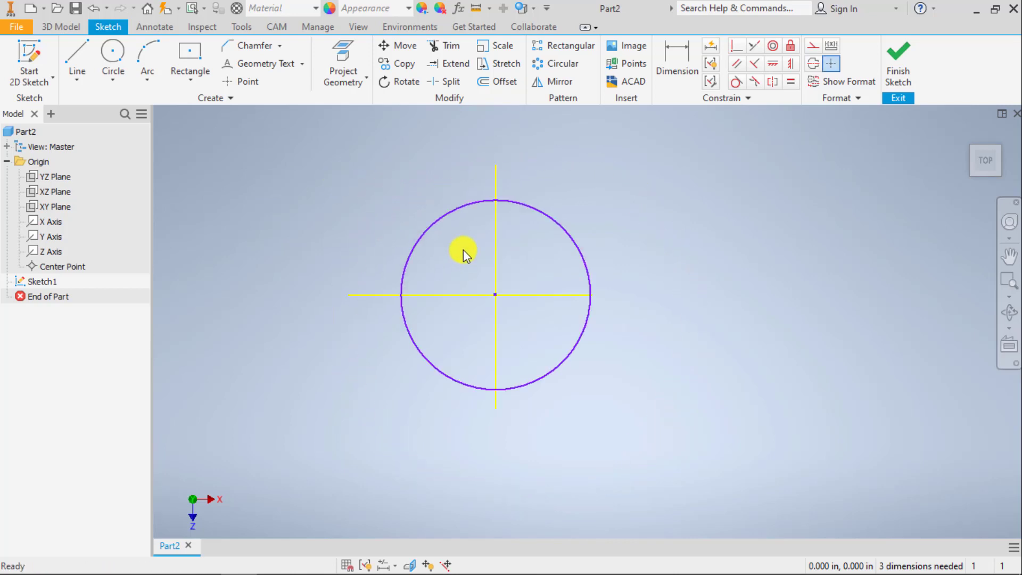
middle_click_drag(466, 246, 420, 257)
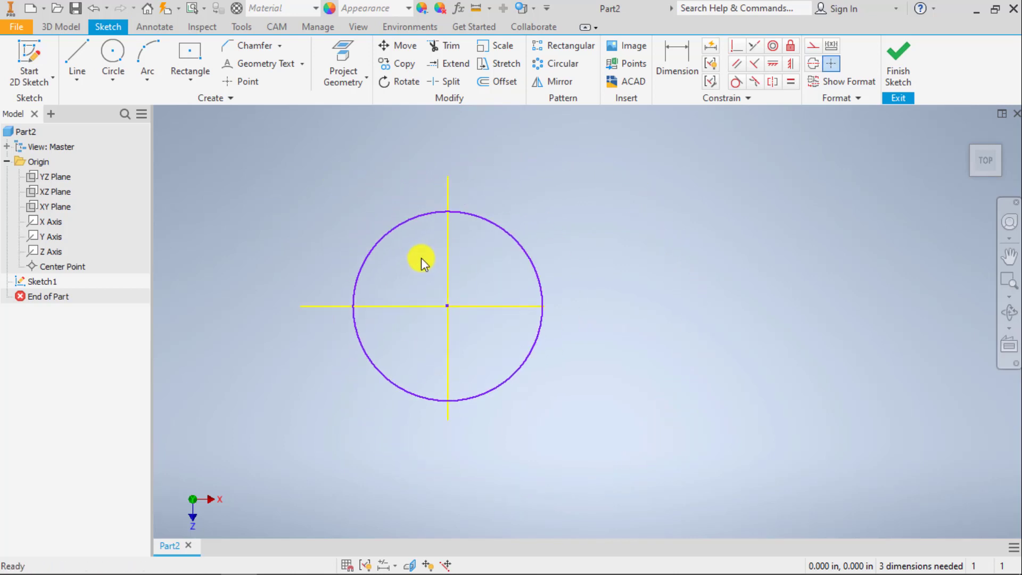
left_click(409, 64)
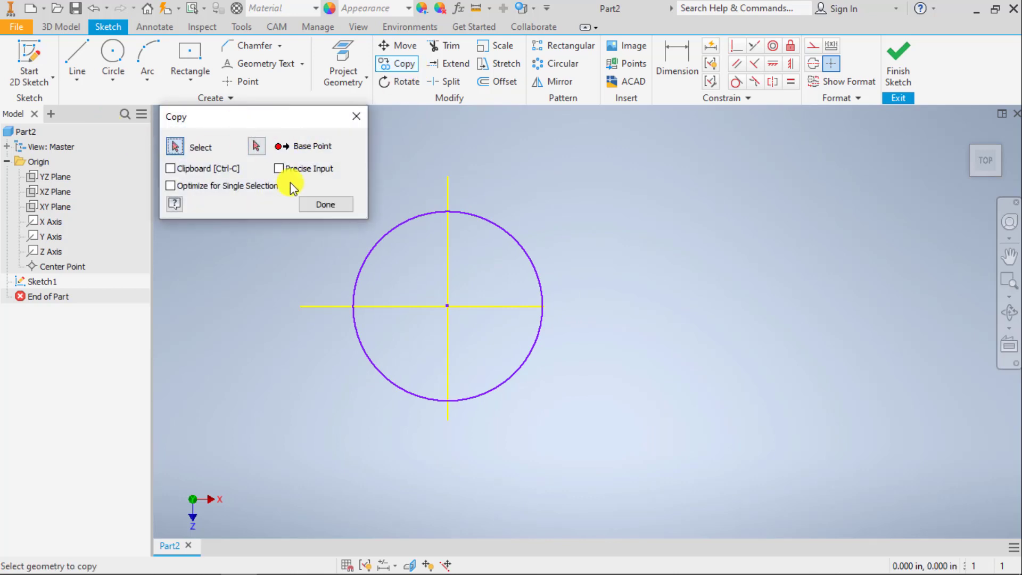
left_click(410, 218)
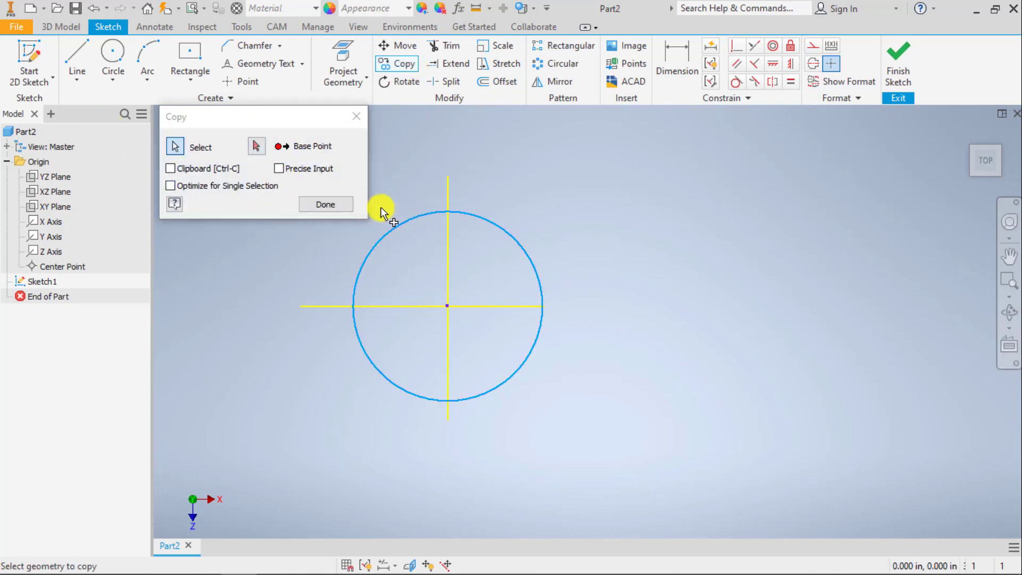
left_click(256, 146)
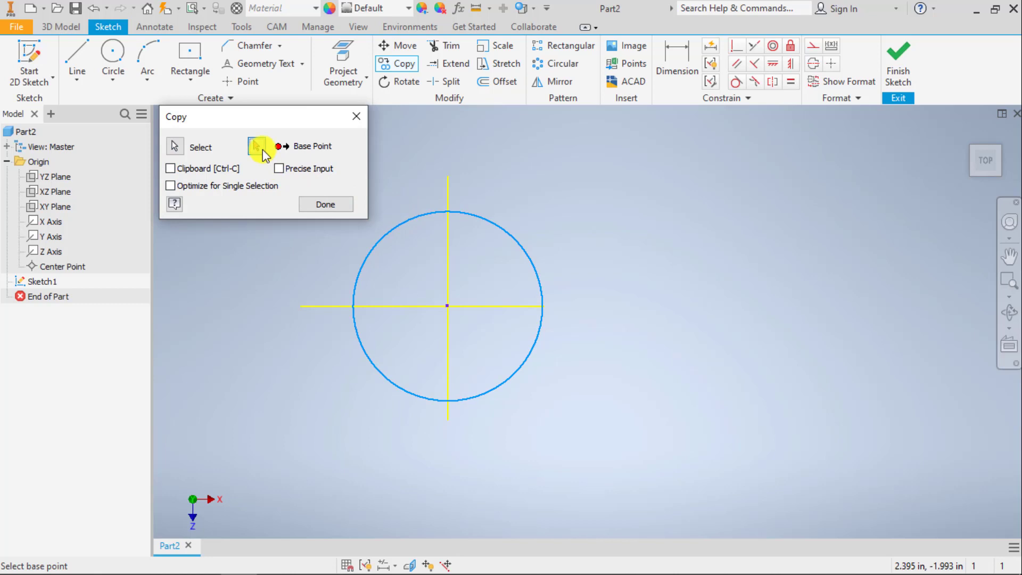
left_click(447, 306)
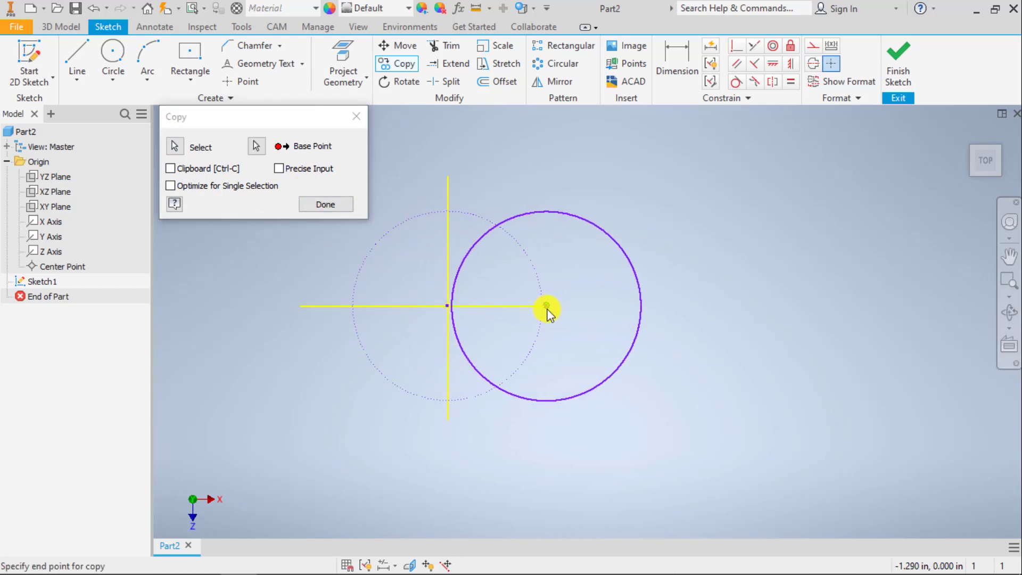
left_click(586, 306)
key("Escape")
Dimension the horizontal distance between the projected vertical line and the copied circle's centre as 2 in
key("d")
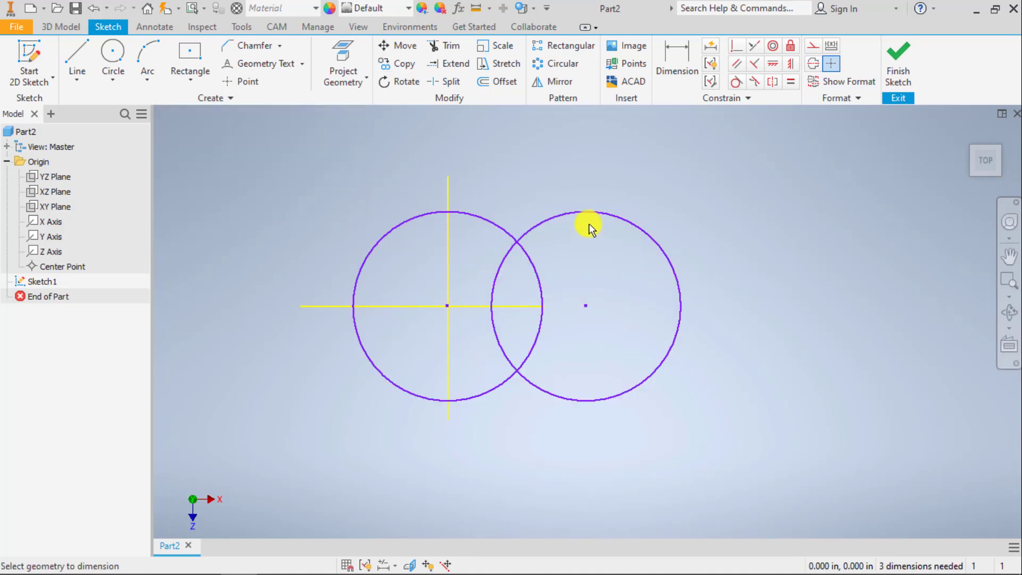
left_click(598, 212)
left_click(446, 191)
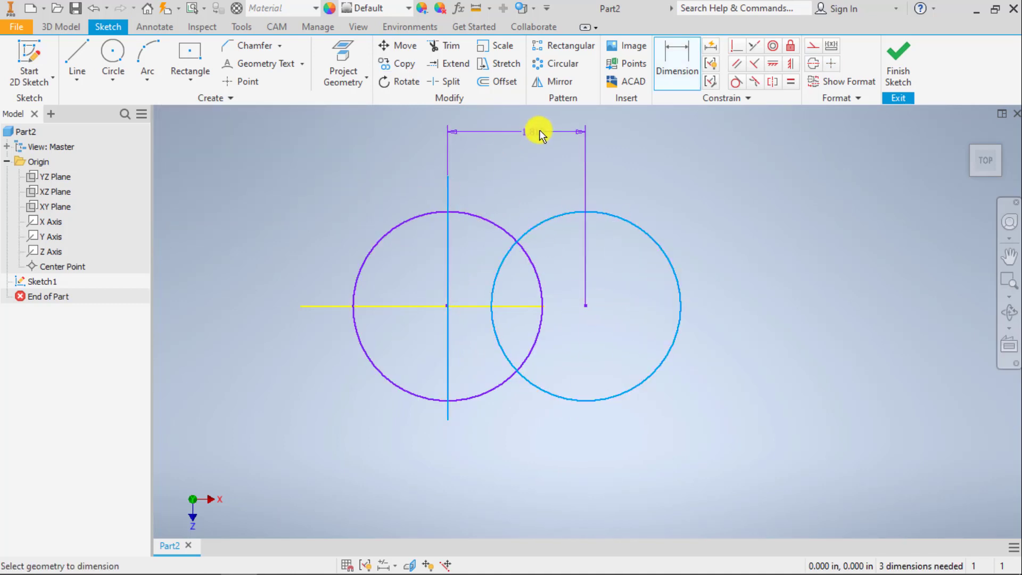
left_click(528, 134)
type("2")
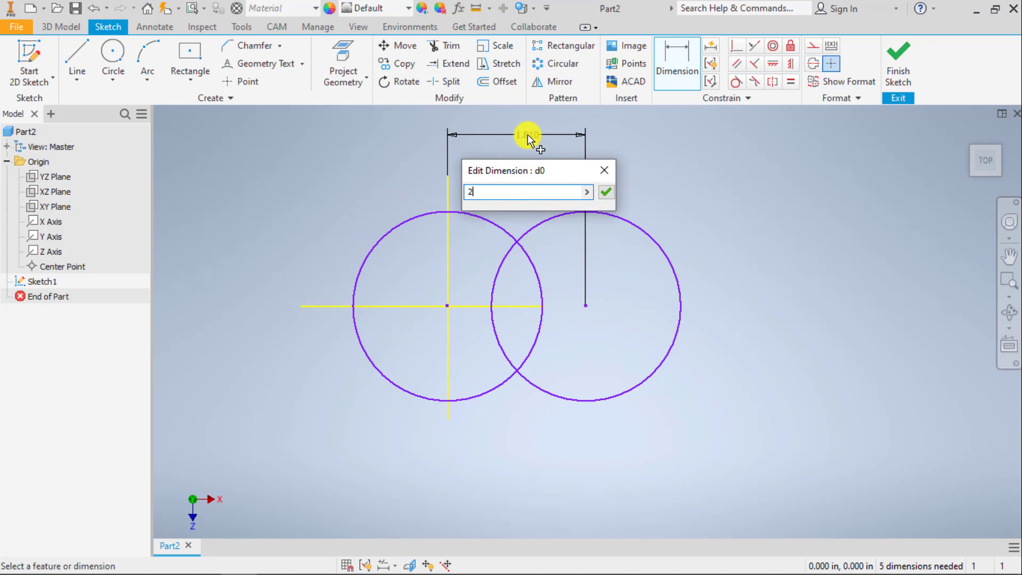
key("Return")
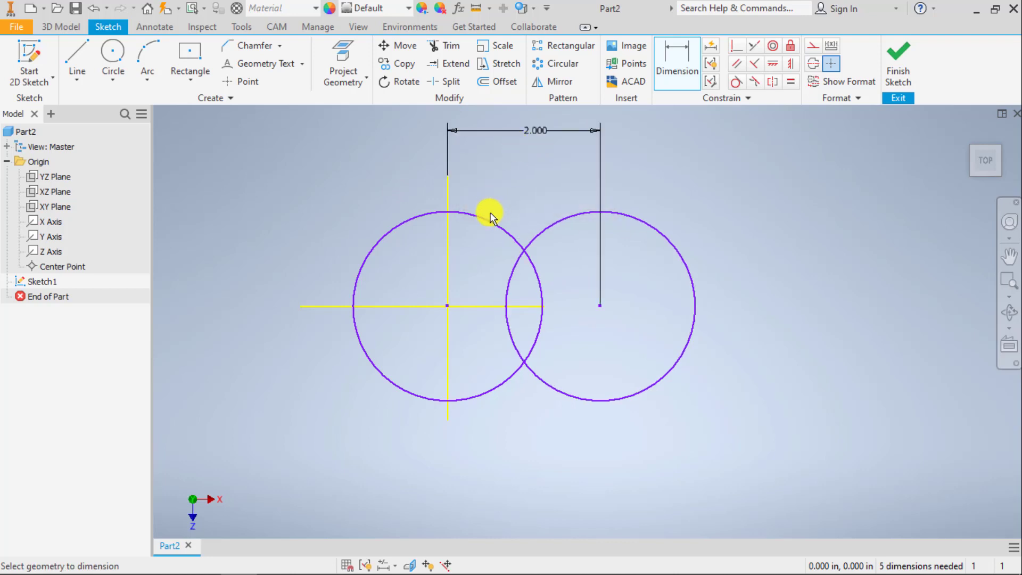
Dimension the diameter of the original circle centred on the projected lines as 2.25 in
left_click(480, 216)
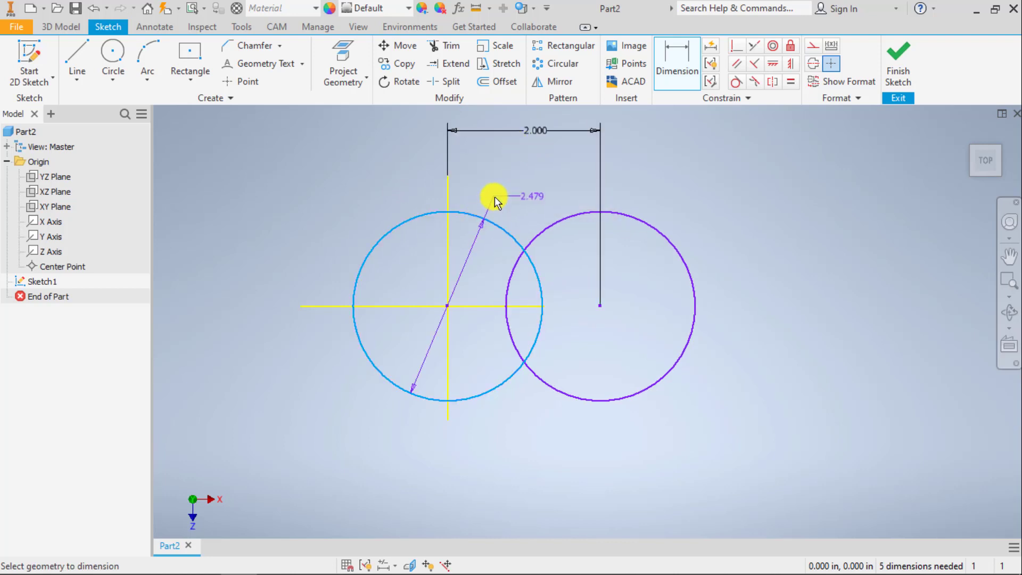
left_click(493, 195)
type("12")
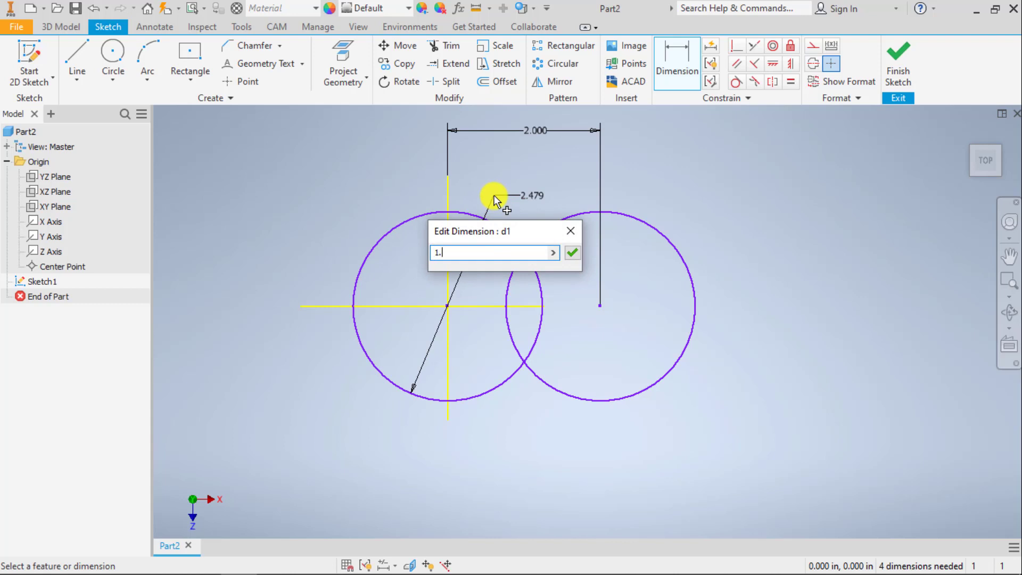
key("BackSpace")
key("BackSpace")
type("2.25")
key("Return")
key("Escape")
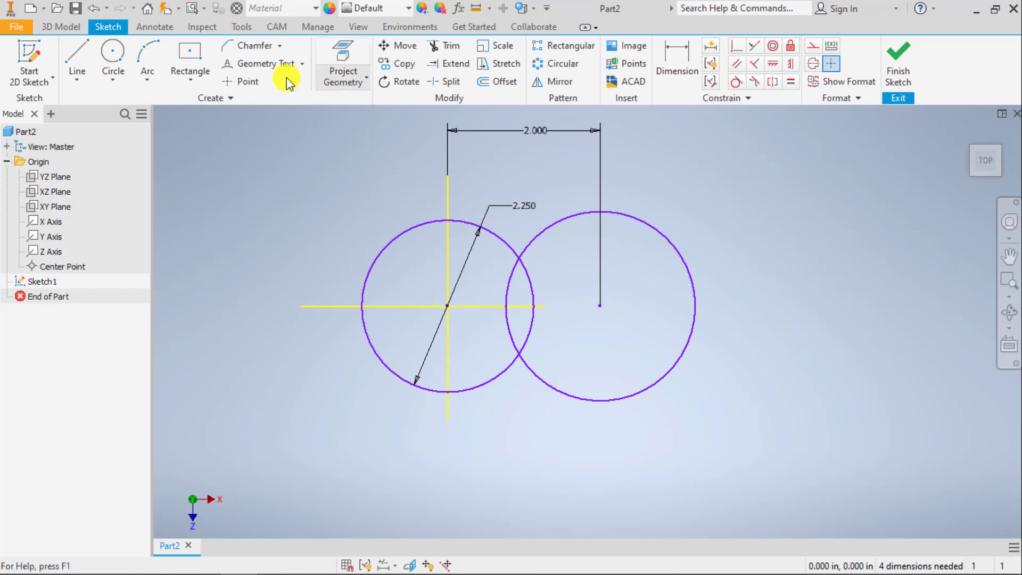
Draw a short horizontal line in the empty area up and to the left of the circles
left_click(78, 56)
left_click(206, 182)
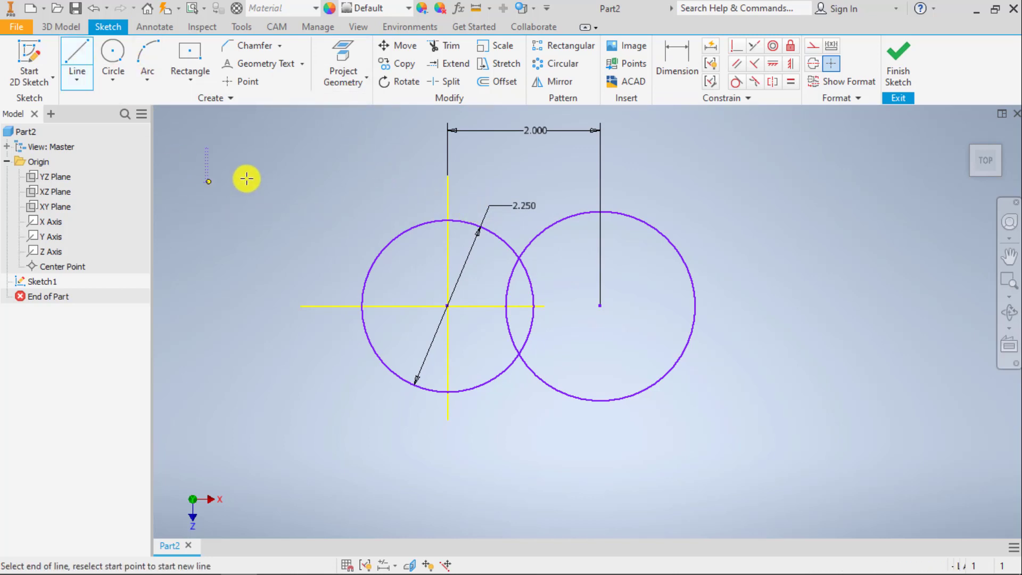
left_click(341, 181)
Rotate the horizontal line by 45 degrees about its left endpoint, allowing its constraints to be removed
left_click(401, 81)
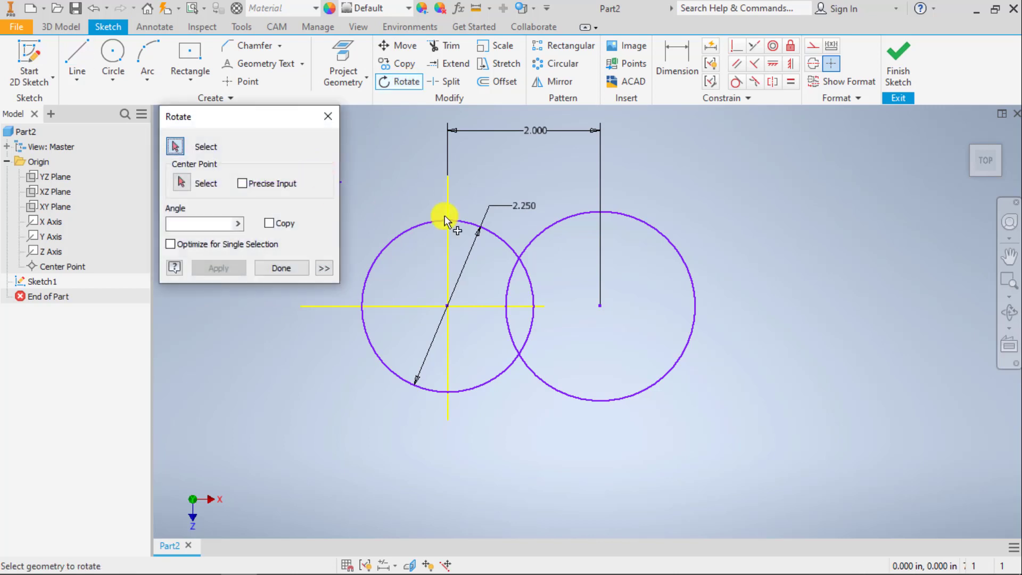
middle_click_drag(445, 216, 687, 225)
left_click(480, 210)
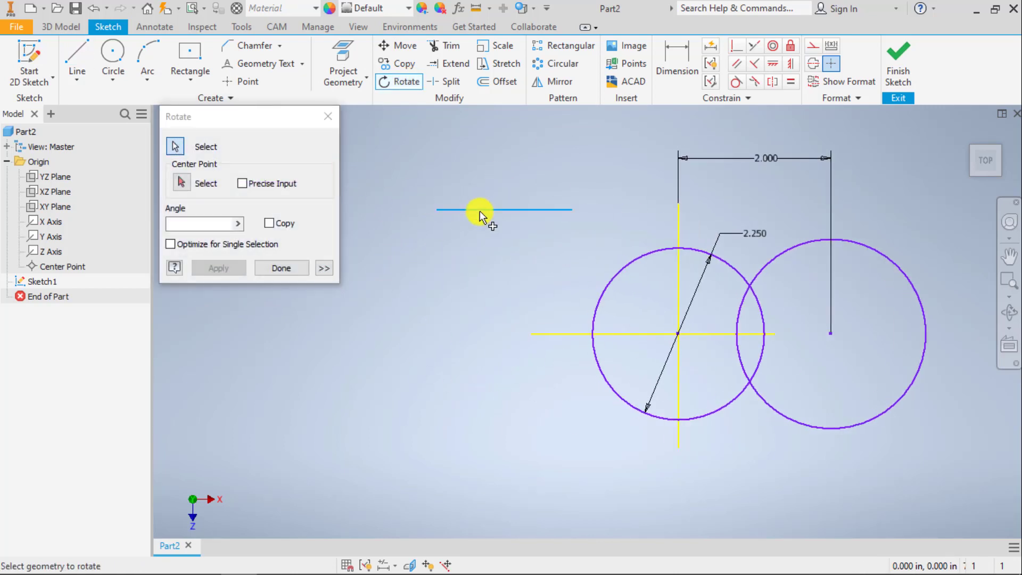
left_click(181, 183)
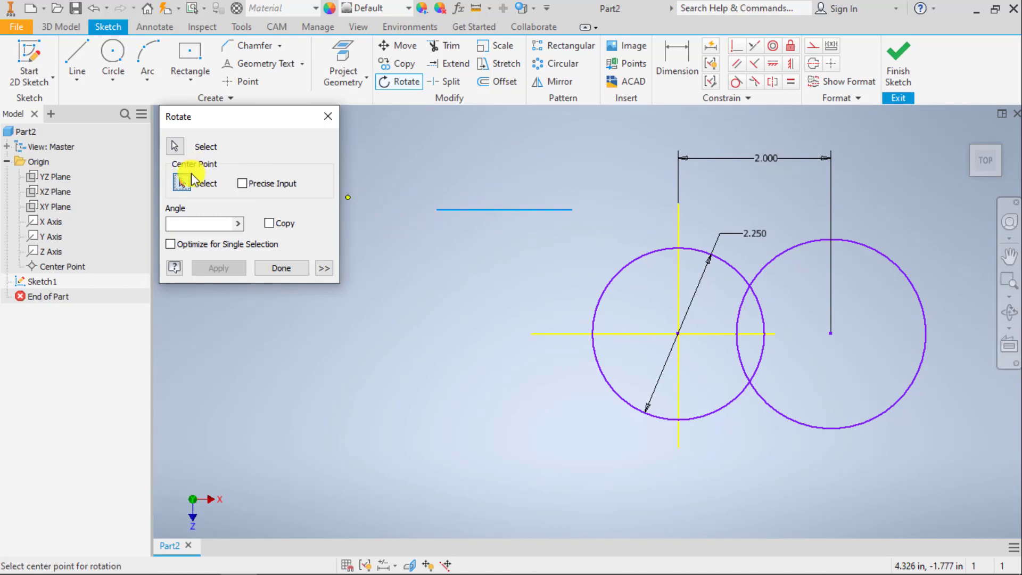
left_click(434, 209)
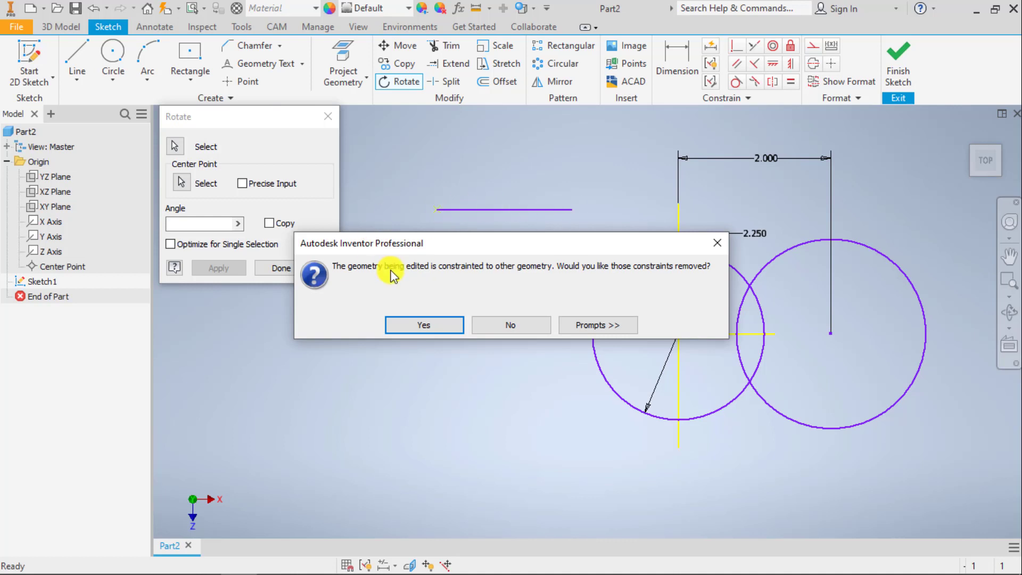
left_click(450, 325)
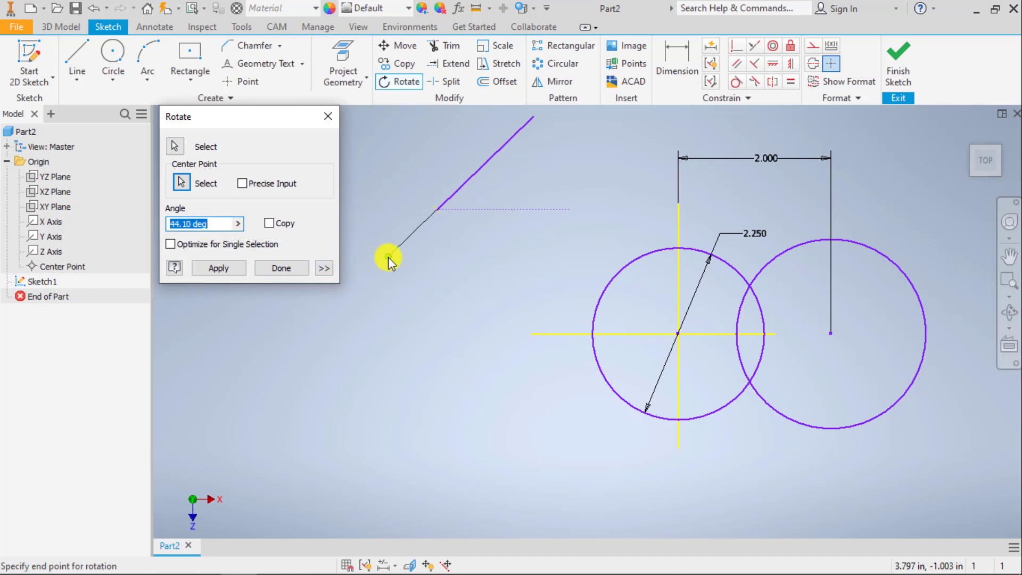
type("45")
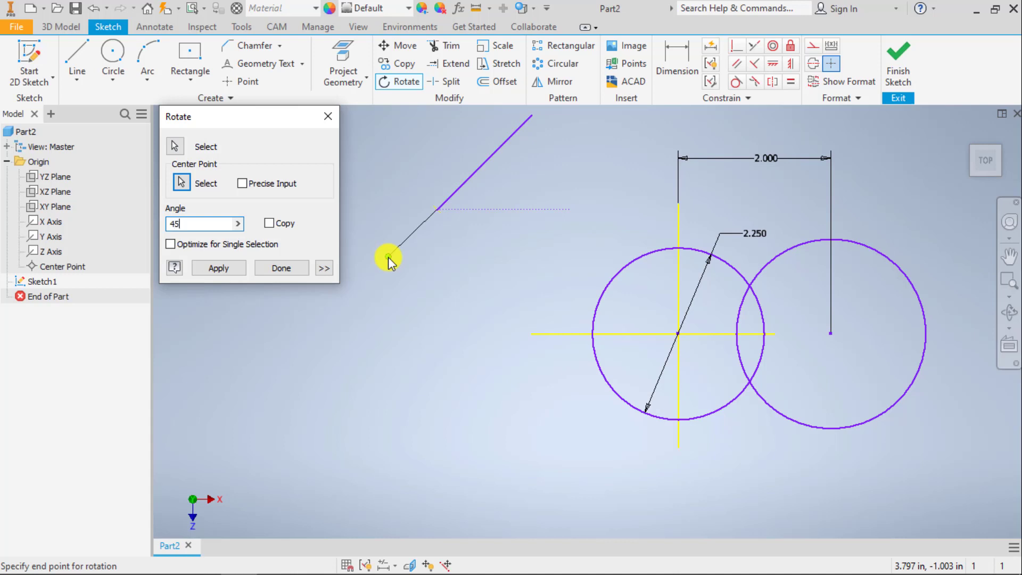
key("Return")
middle_click_drag(400, 284, 422, 336)
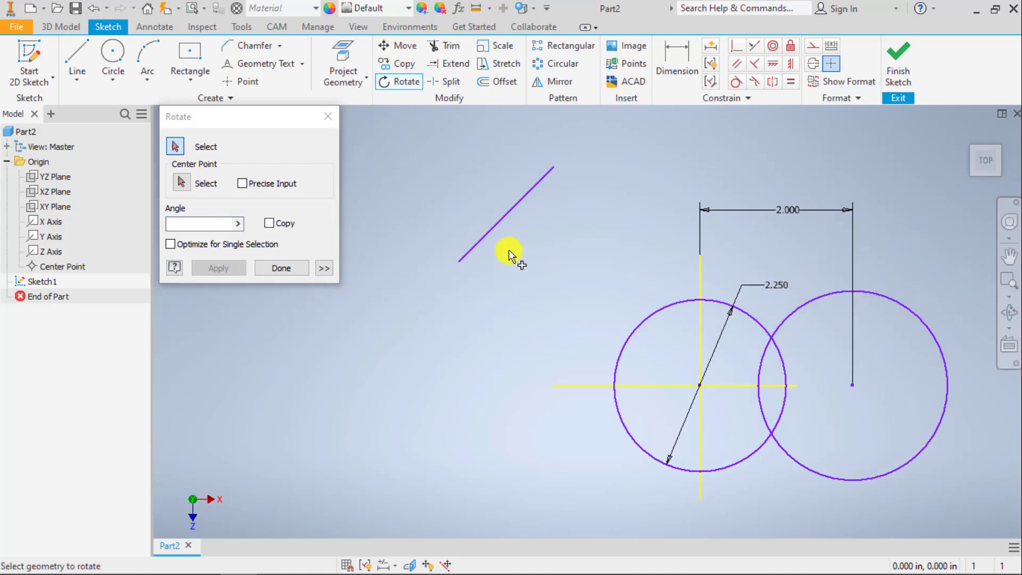
Pull the rotated line to a shallower slope, and dimension its angle to the projected horizontal line as 45 degrees
key("Escape")
left_click_drag(541, 184, 531, 206)
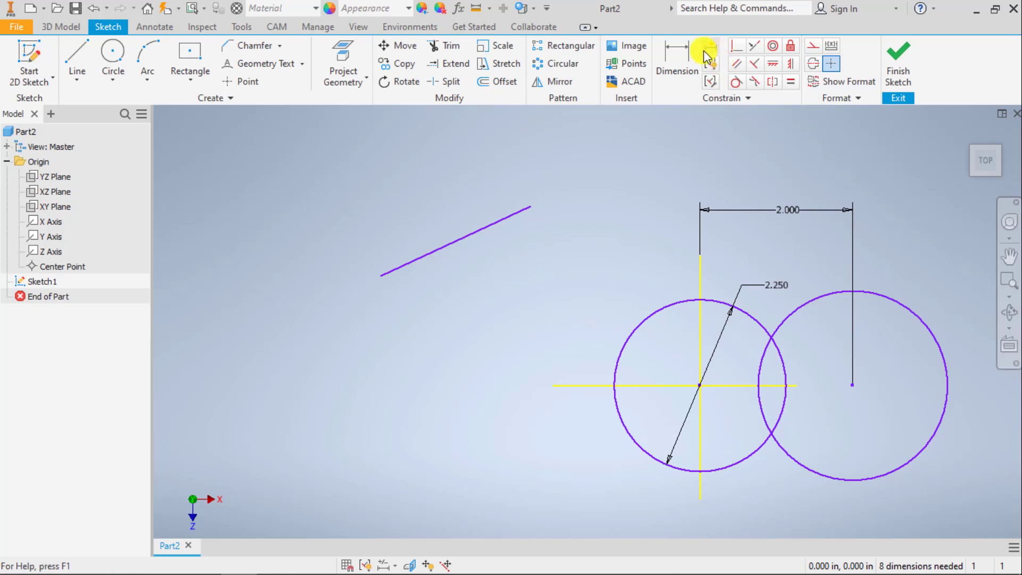
left_click(681, 60)
left_click(480, 230)
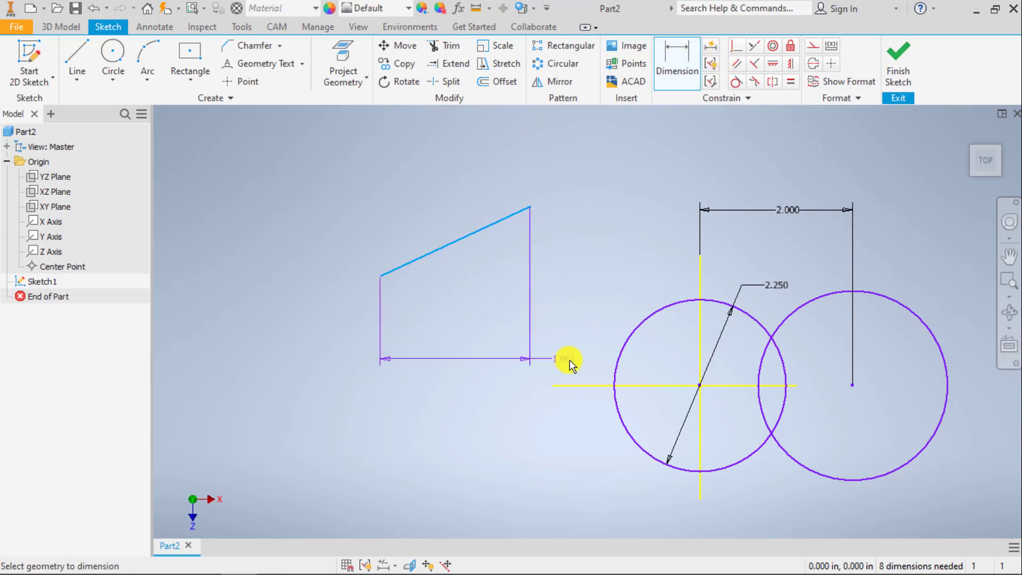
left_click(577, 385)
left_click(492, 336)
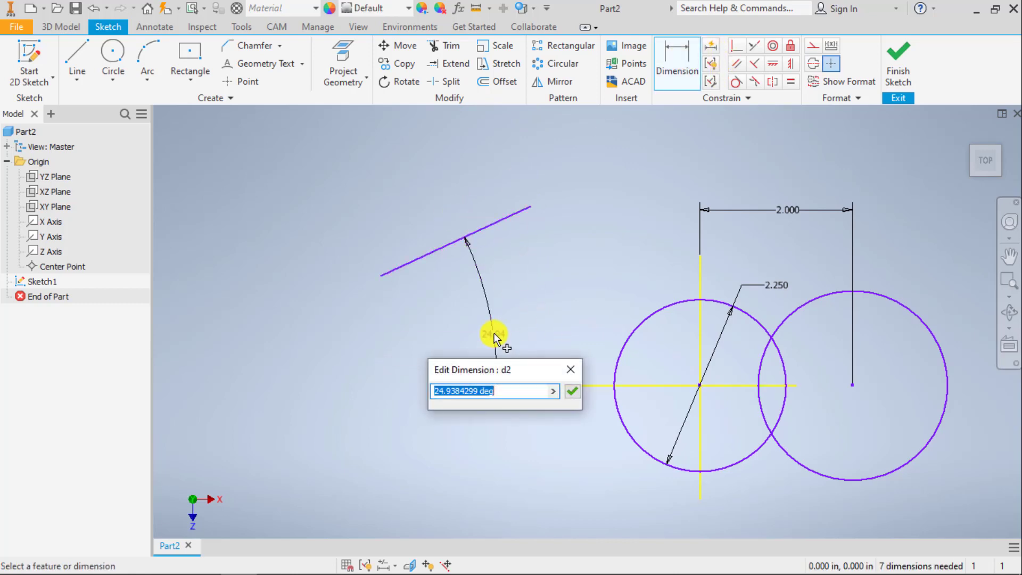
type("45")
key("Return")
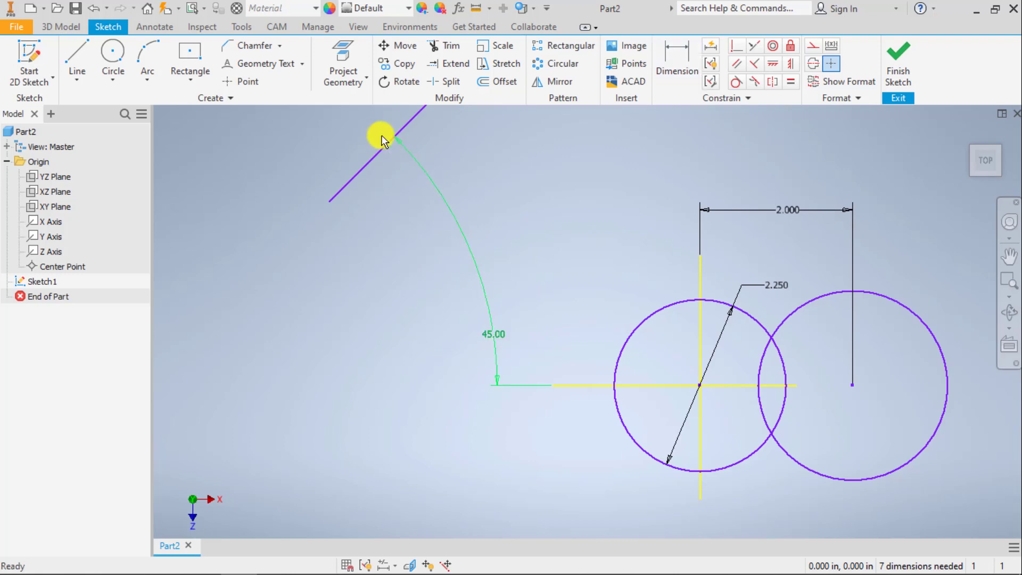
Reposition the angled line lower and closer to the circles
left_click_drag(384, 143, 439, 247)
middle_click_drag(420, 313, 388, 298)
middle_click_drag(497, 298, 388, 292)
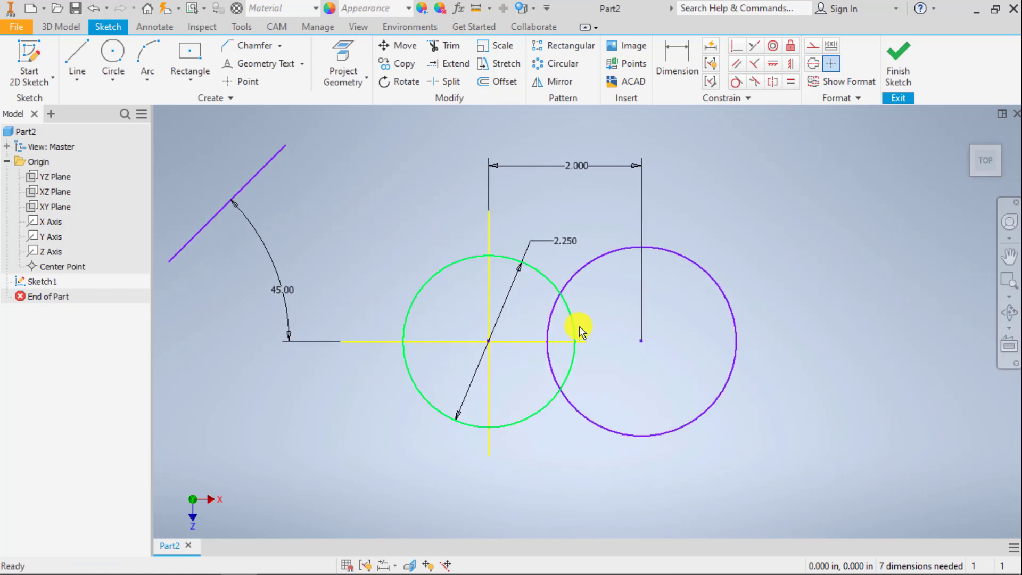
Trim away all overlapping arc segments of the two circles to leave one joined outline
scroll(557, 326, "down", 5)
scroll(557, 326, "up", 6)
scroll(559, 327, "up", 2)
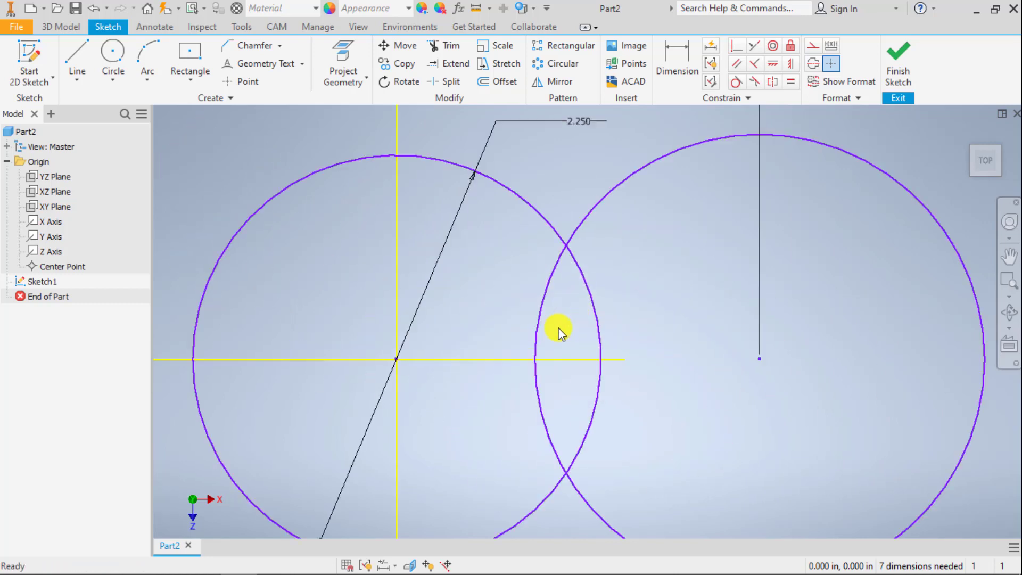
scroll(559, 328, "down", 2)
middle_click_drag(559, 328, 507, 313)
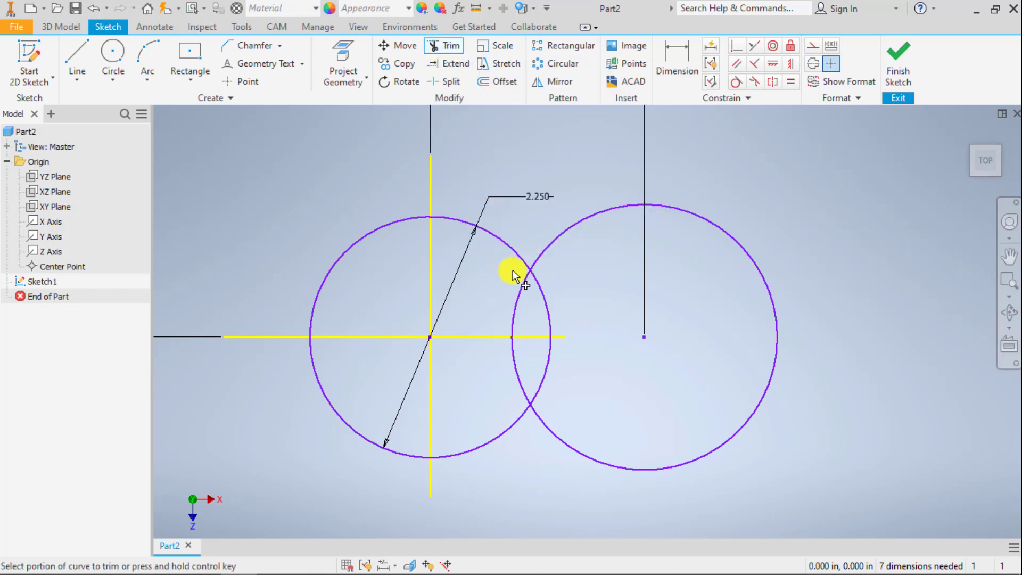
left_click(519, 287)
left_click(541, 297)
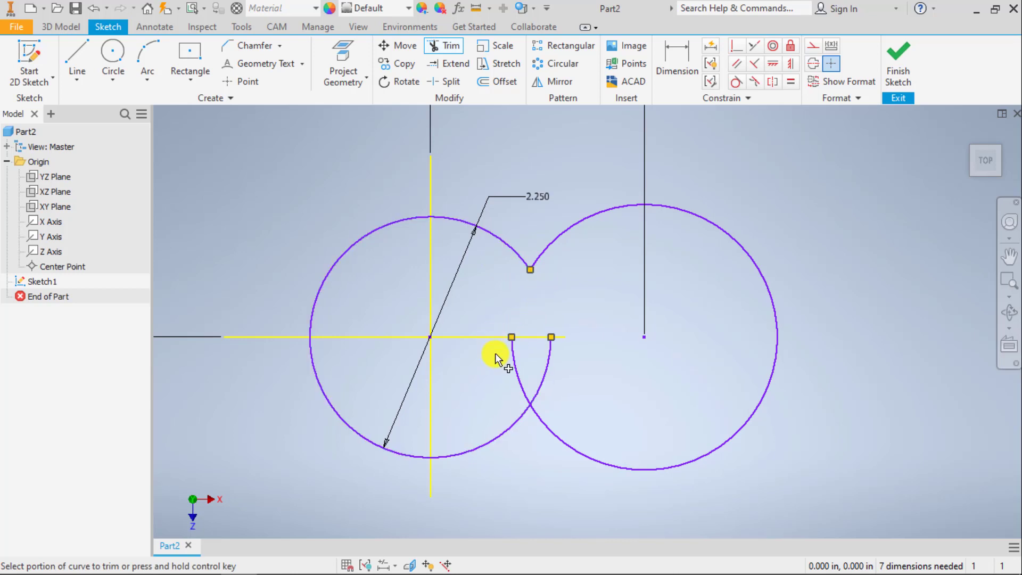
left_click(514, 353)
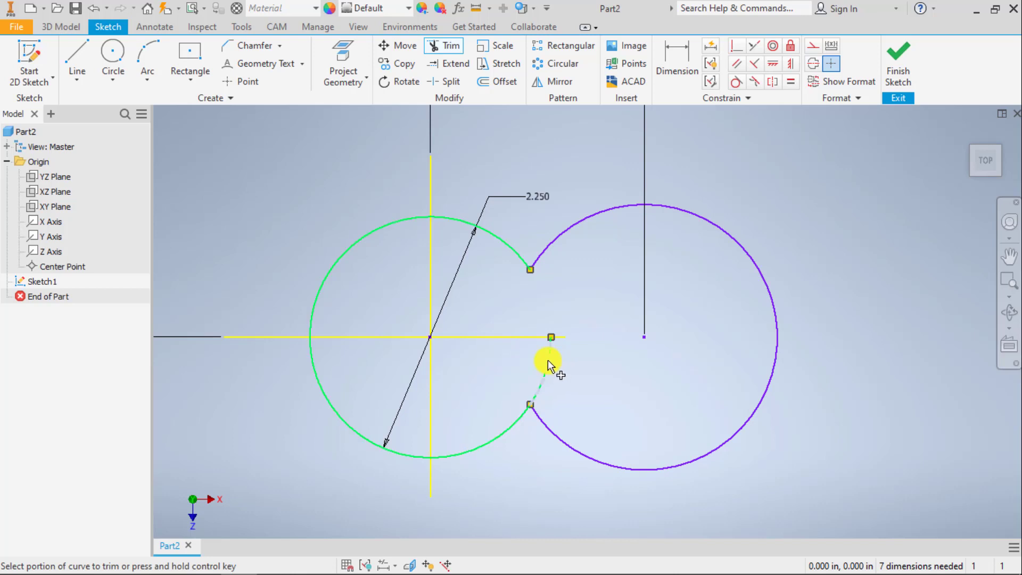
left_click(549, 366)
key("Escape")
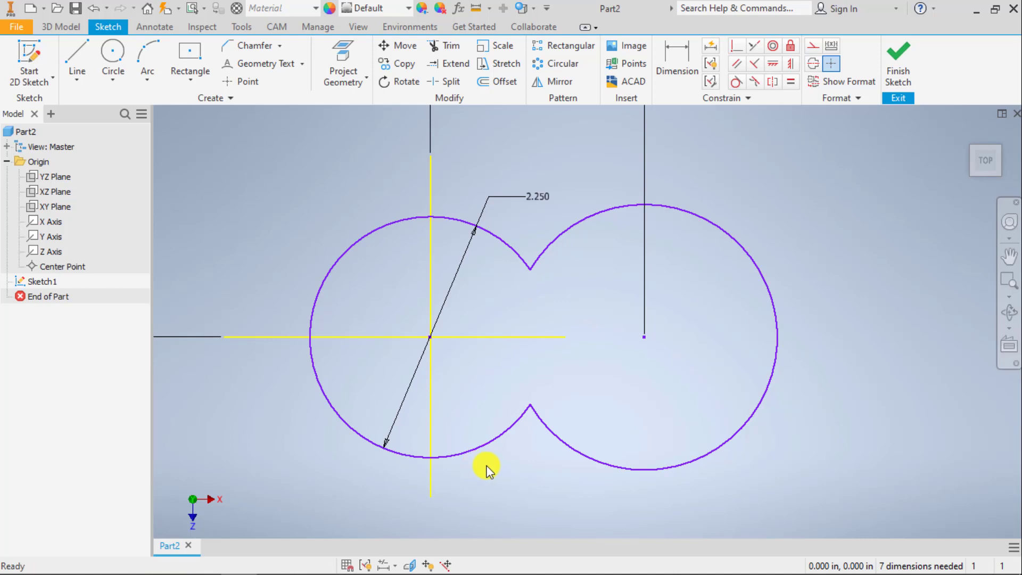
Undo the four trims on the overlapping circles
key("ctrl+z")
key("ctrl+z")
key("ctrl+z")
key("ctrl+z")
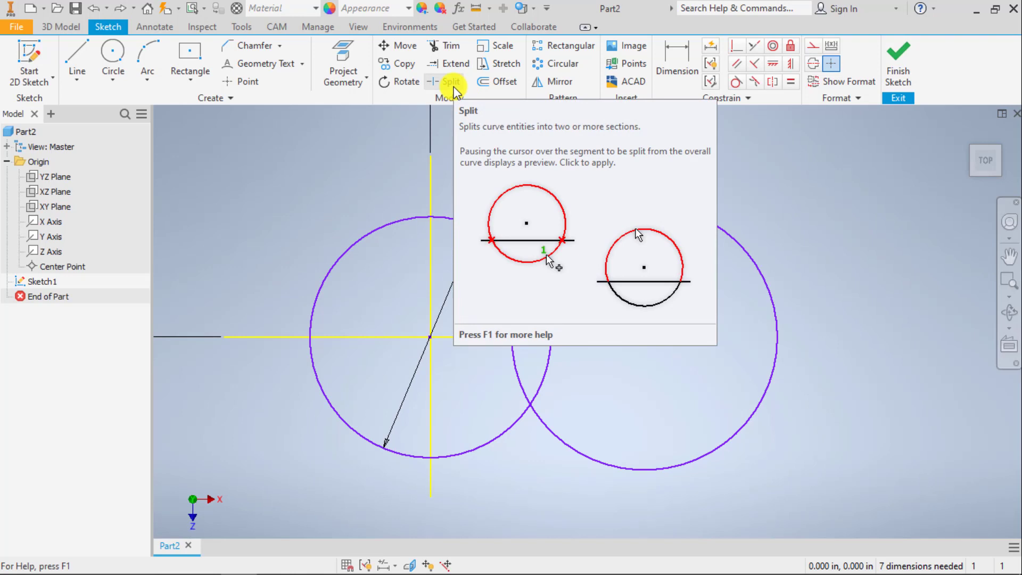
Split the 2.25 in circle where the projected lines cross it, and check its lower-left arc by selecting it on its own
left_click(452, 91)
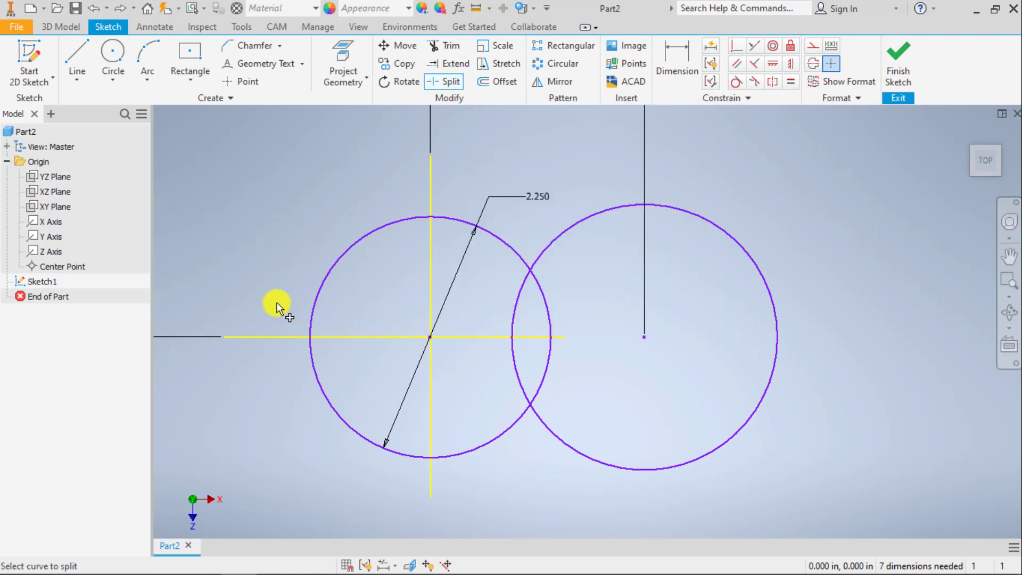
left_click(311, 353)
key("Escape")
left_click(349, 431)
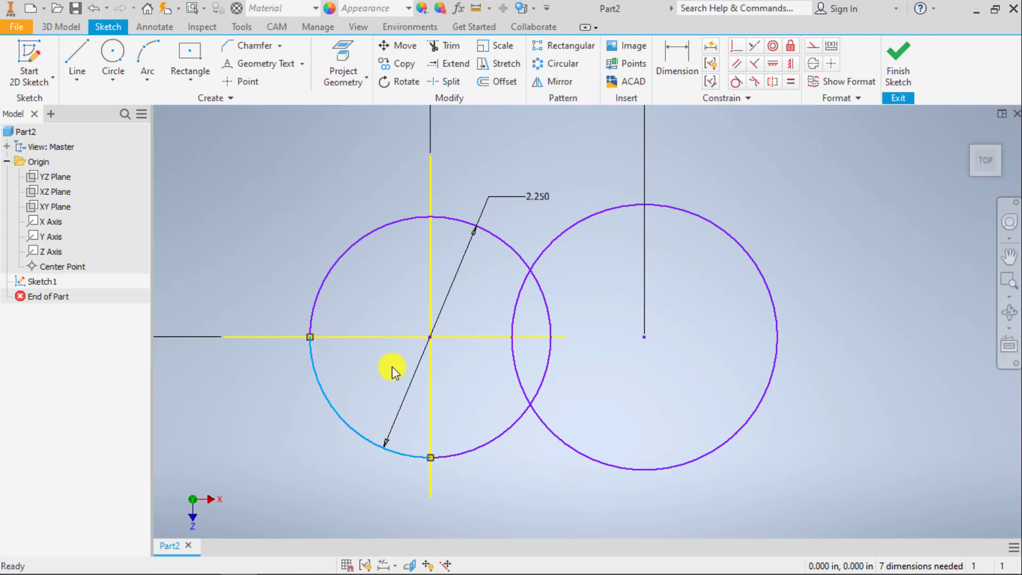
left_click(420, 390)
Draw a horizontal line across the lower part of the copied circle, with both ends on its circumference
key("l")
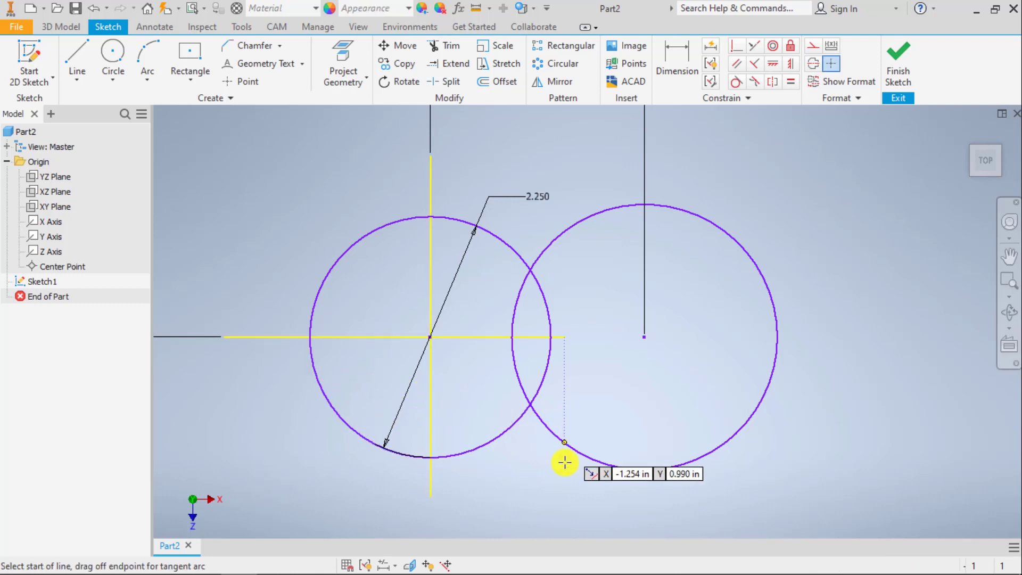
left_click(554, 431)
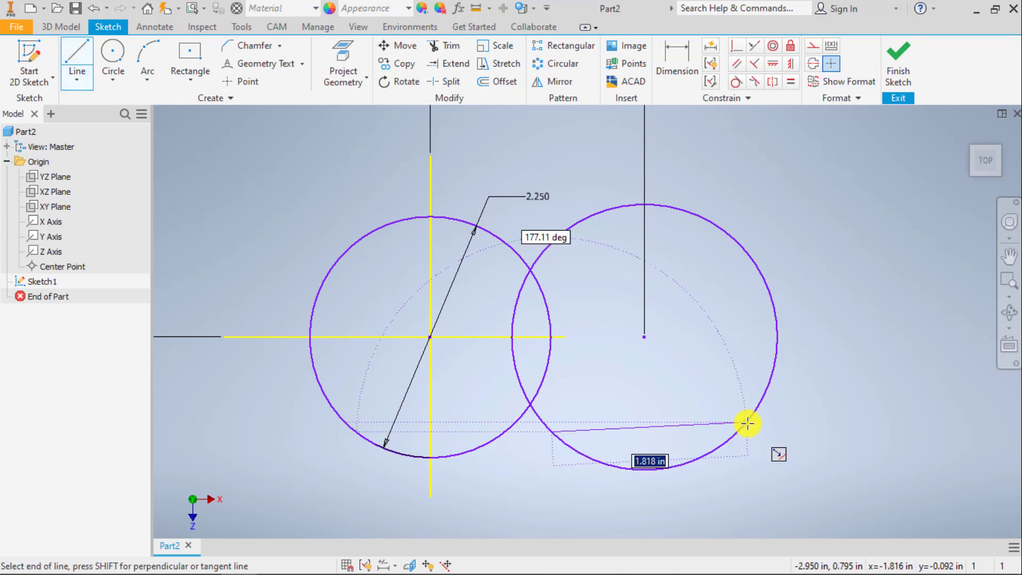
left_click(736, 431)
key("Escape")
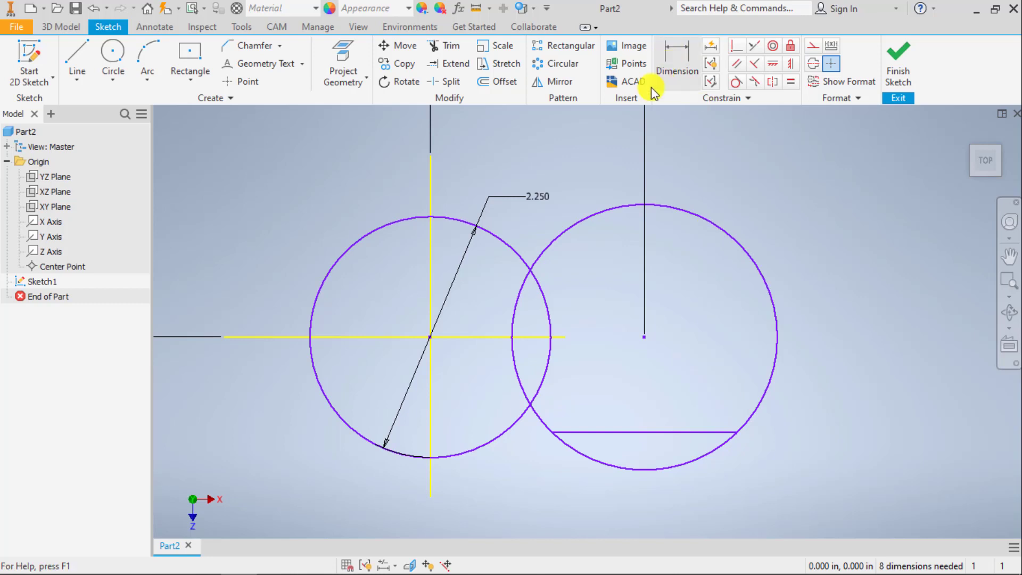
Split the copied circle at the ends of the horizontal line, picking the arc below it
left_click(442, 80)
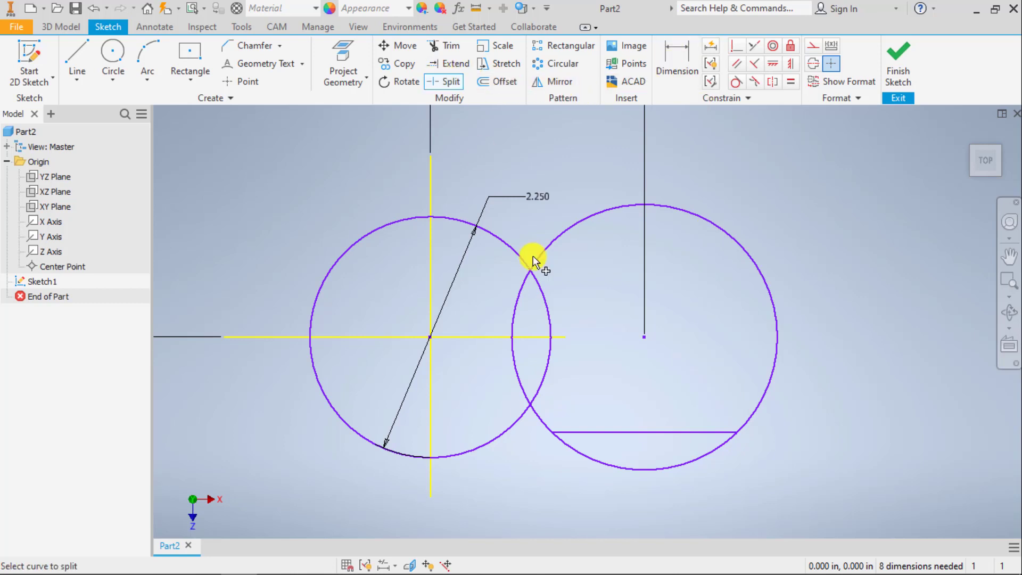
left_click(590, 457)
key("Escape")
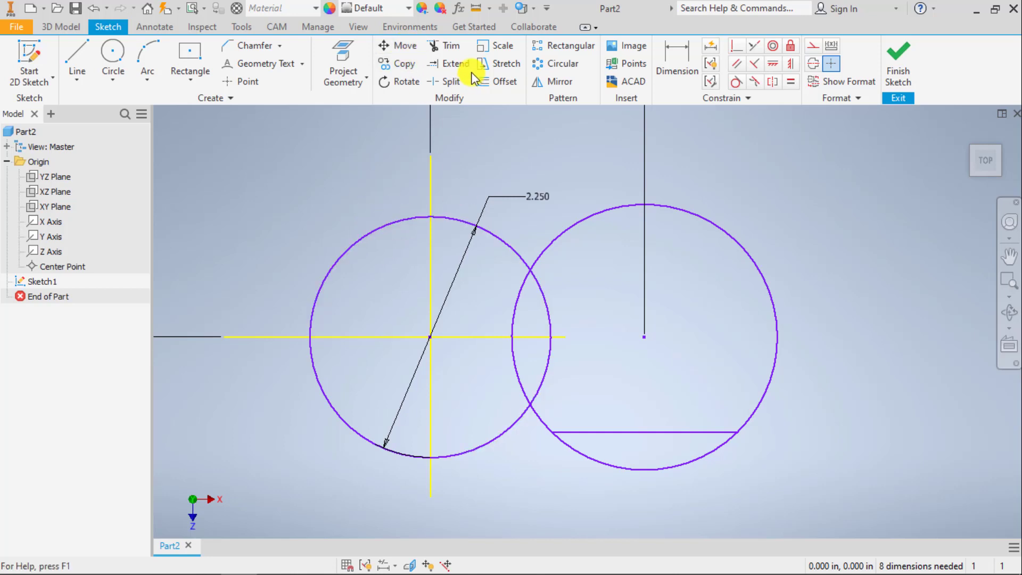
Draw a horizontal line from the copied circle's centre toward its right side, ending short of the circumference
left_click(448, 63)
key("Escape")
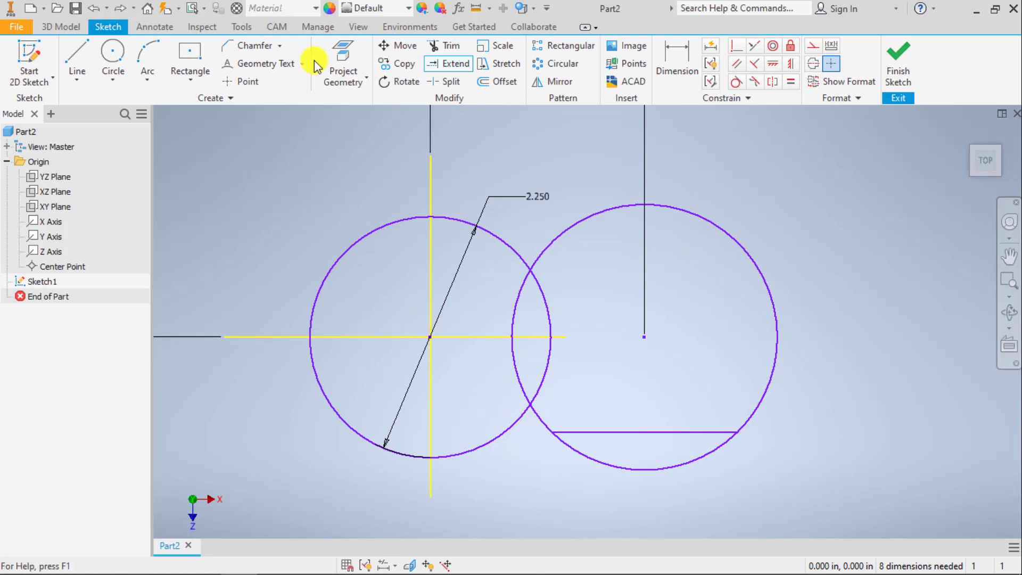
left_click(69, 53)
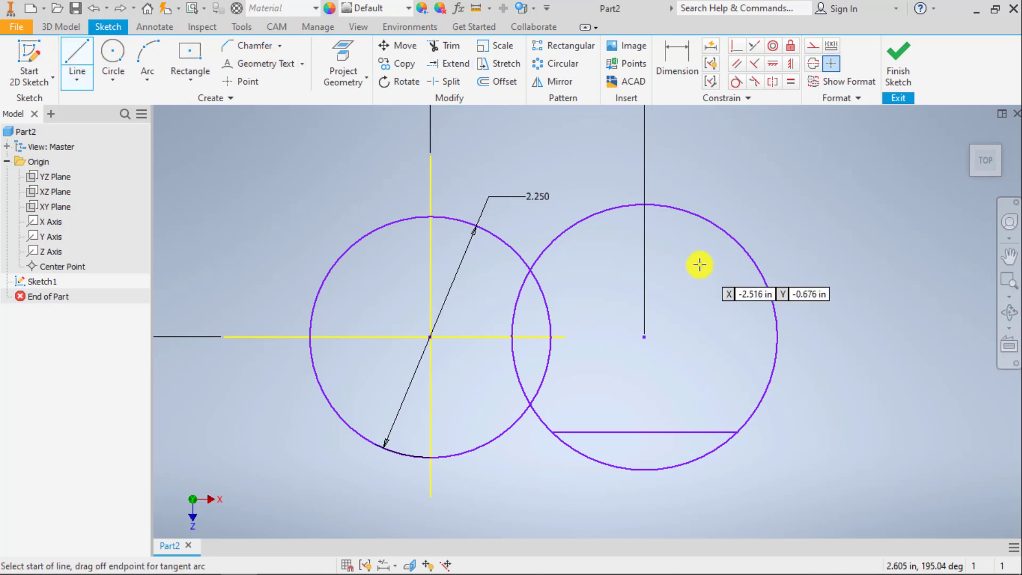
left_click(644, 336)
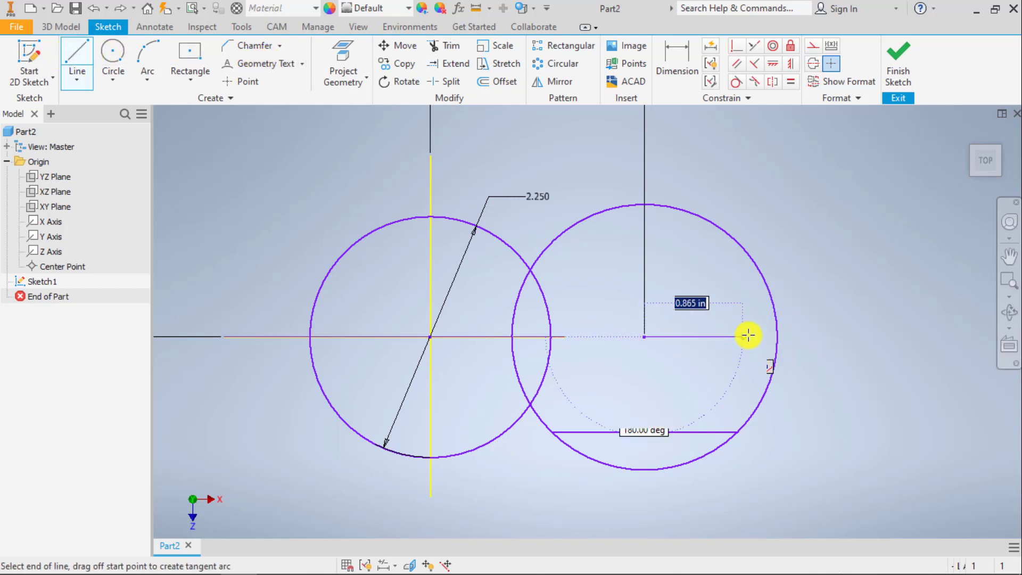
left_click(748, 336)
key("Escape")
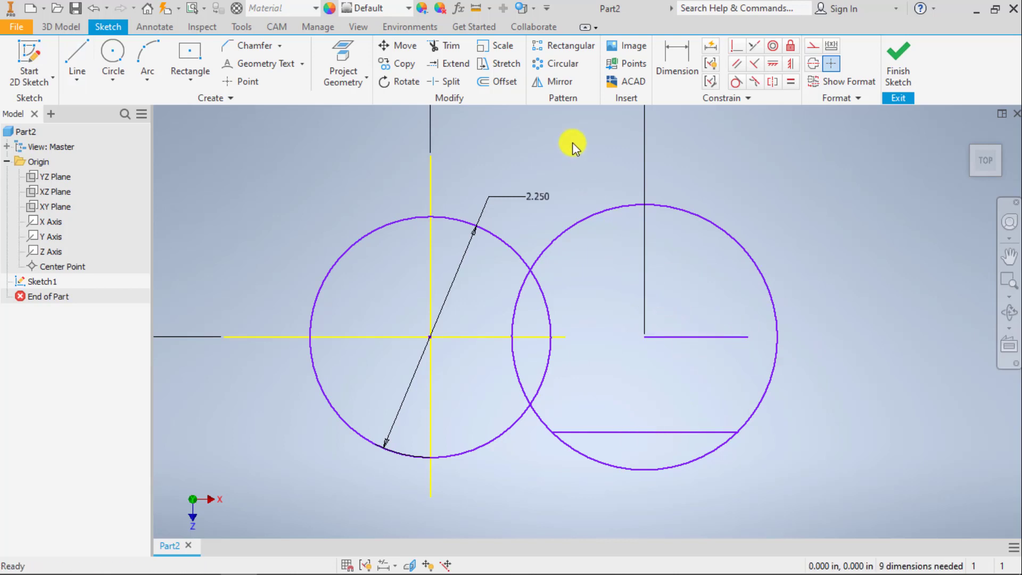
Extend the line from the copied circle's centre to the circle's right edge
left_click(449, 65)
left_click(746, 337)
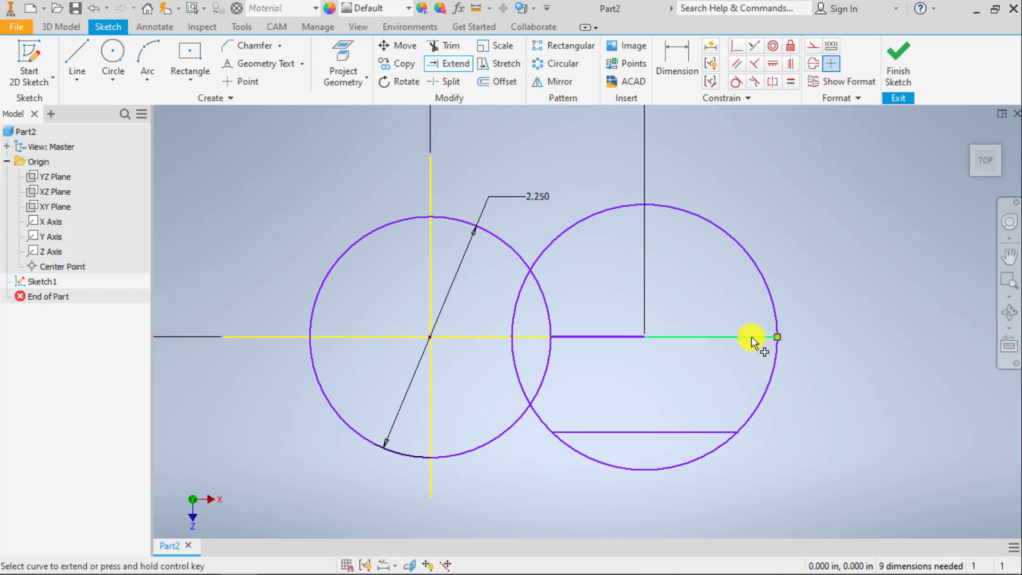
key("Escape")
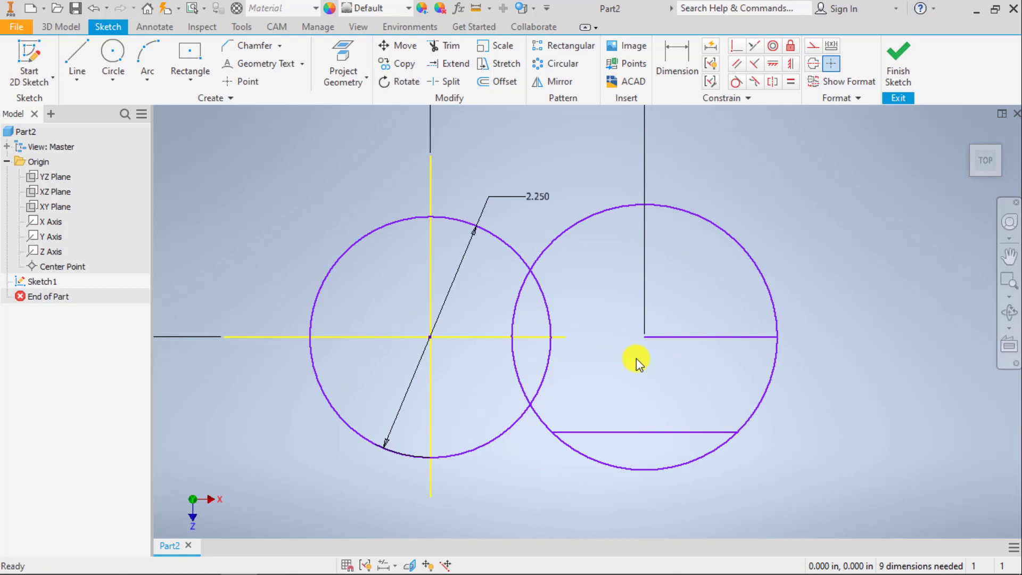
Delete the line running from the copied circle's centre to its right edge
left_click(705, 336)
key("Delete")
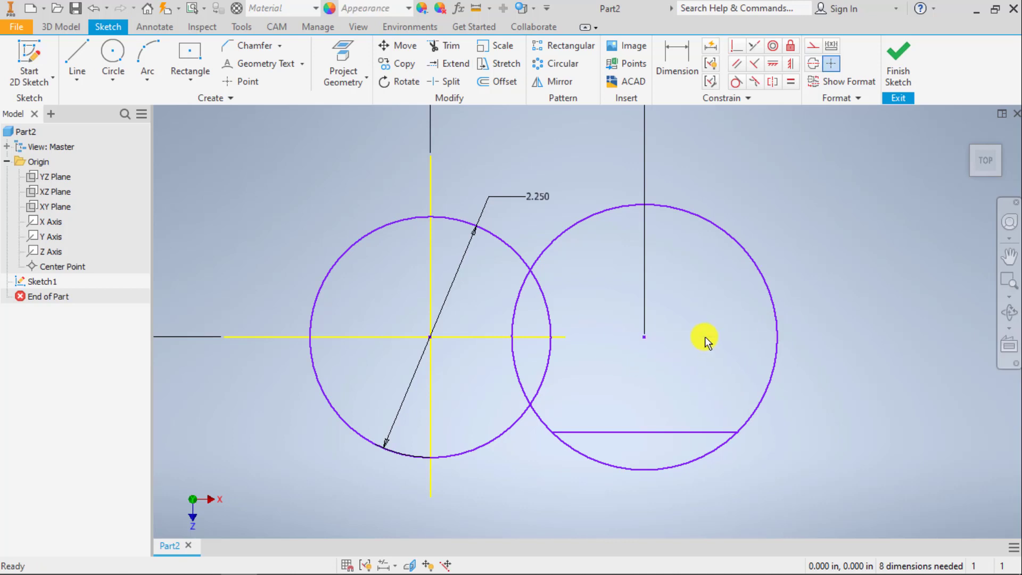
left_click(554, 337, "ctrl")
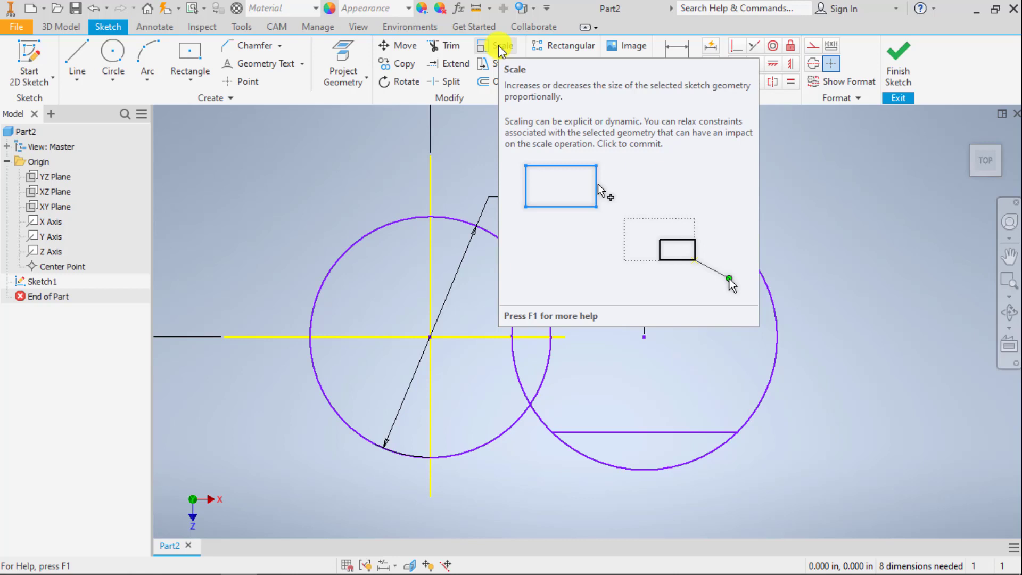
Draw a small centre-based rectangle in the empty area up and to the right of the circles
left_click(178, 52)
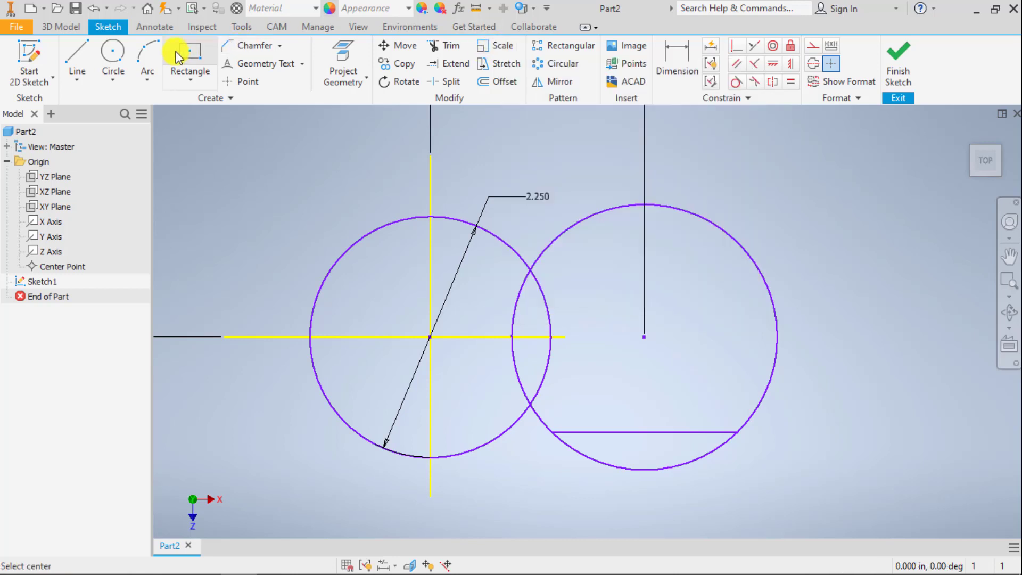
left_click(835, 188)
left_click(867, 166)
key("Escape")
middle_click_drag(837, 188, 697, 207)
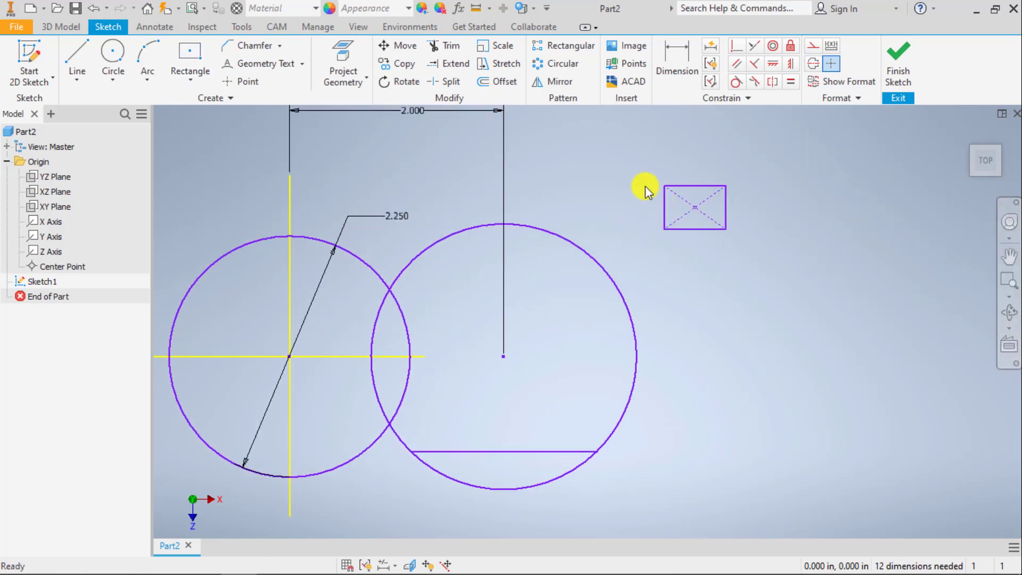
Start scaling the whole rectangle with a factor of 2, using its upper-left corner as the base point
left_click(500, 48)
left_click_drag(622, 141, 797, 248)
left_click(188, 181)
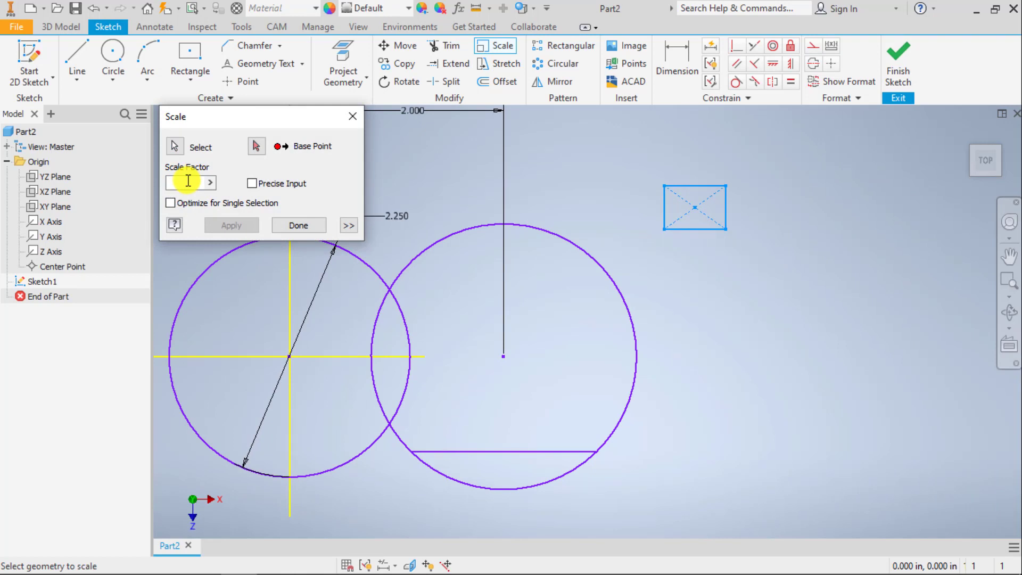
type("2")
left_click(256, 147)
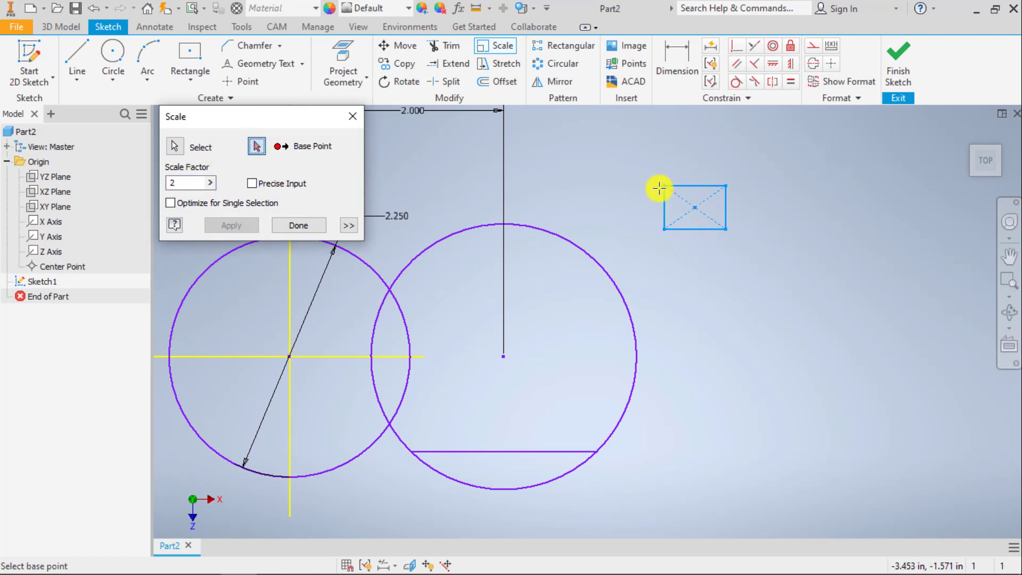
left_click(661, 187)
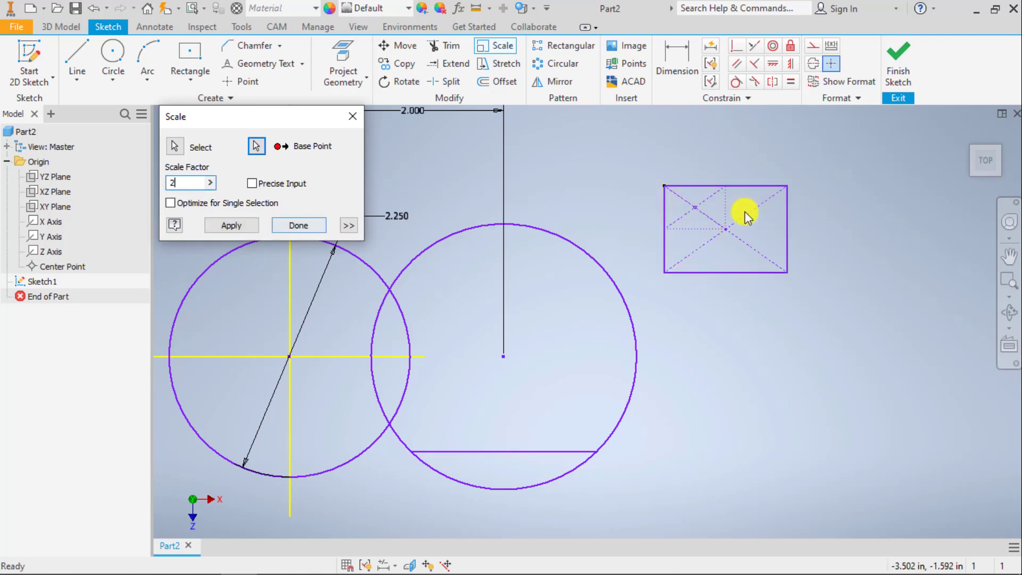
Change the rectangle's scale factor to 4, apply the scaling and finish the Scale command
double_click(173, 183)
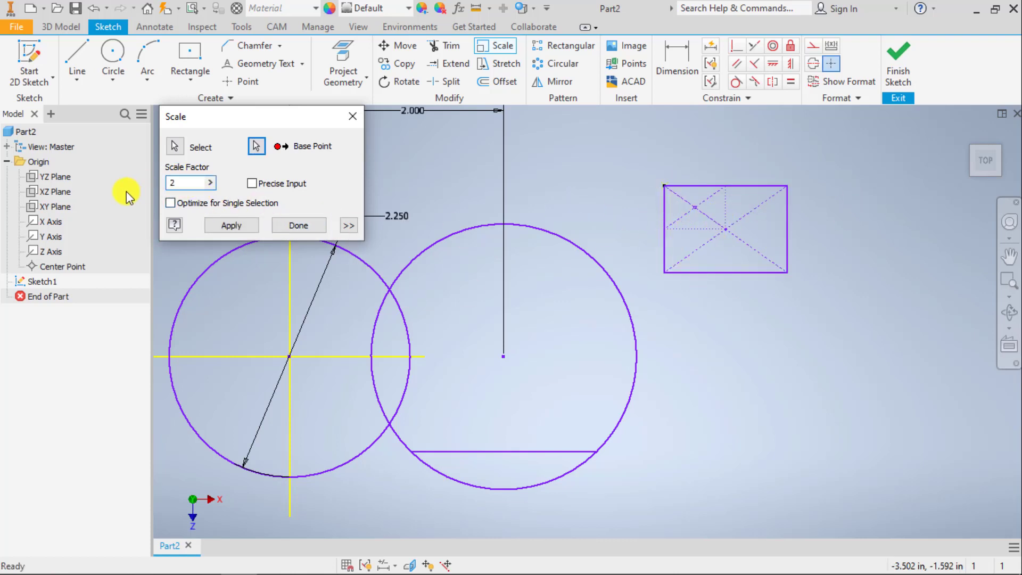
type("4")
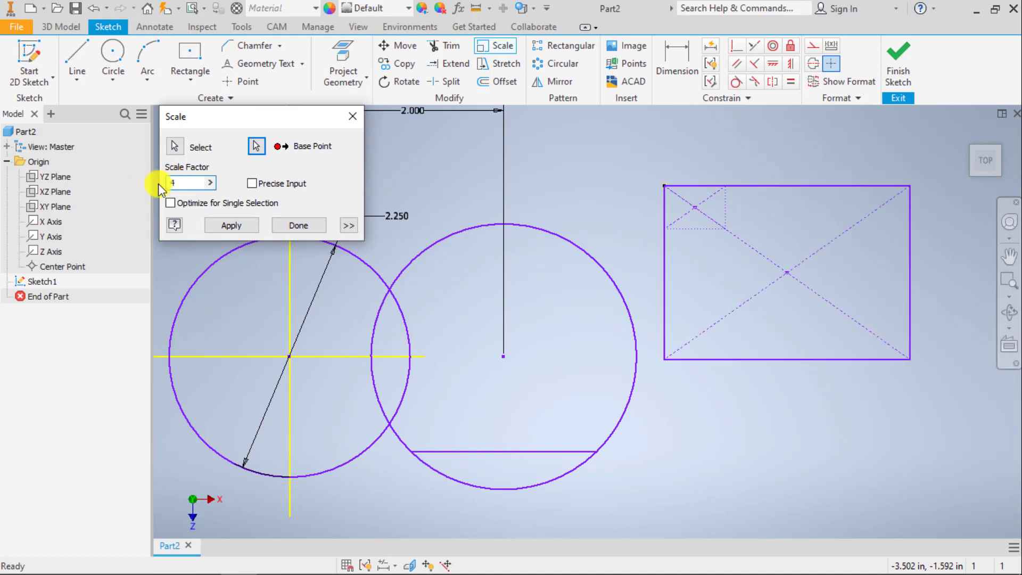
left_click(230, 227)
left_click(298, 226)
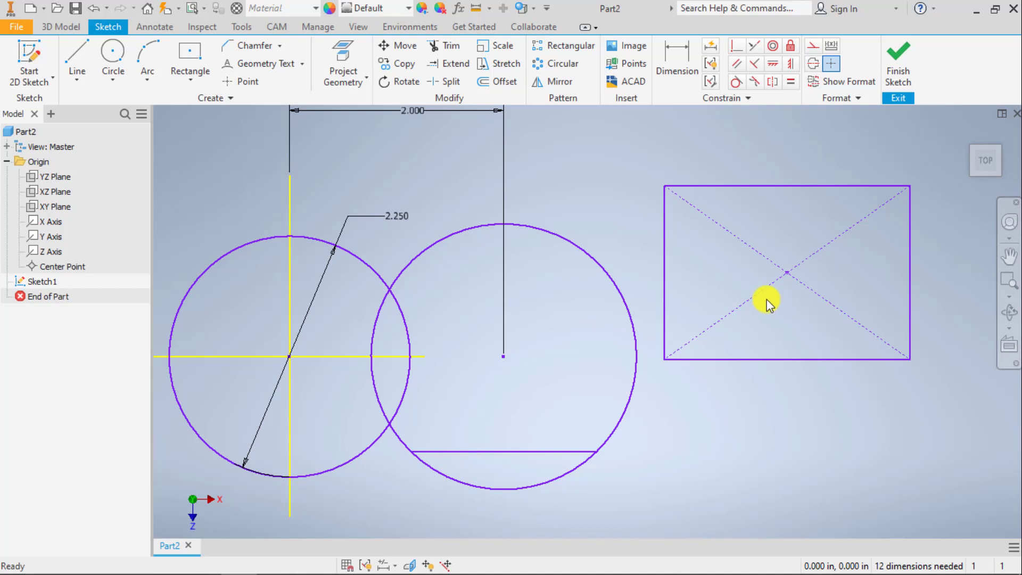
middle_click_drag(761, 232, 641, 223)
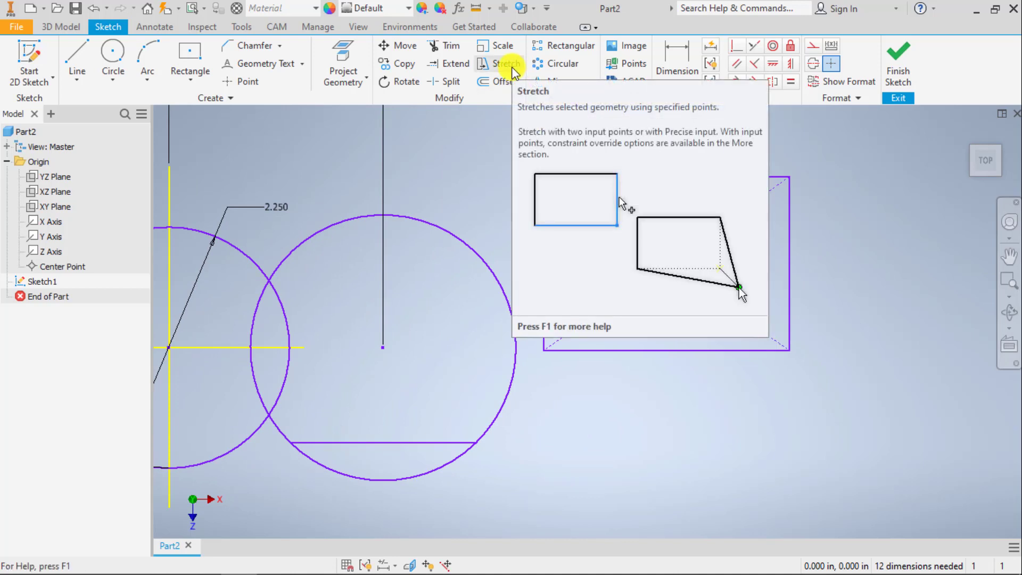
Stretch the rectangle's right and bottom edges from their shared corner outward down and to the right, removing the constraints to other geometry
left_click(512, 66)
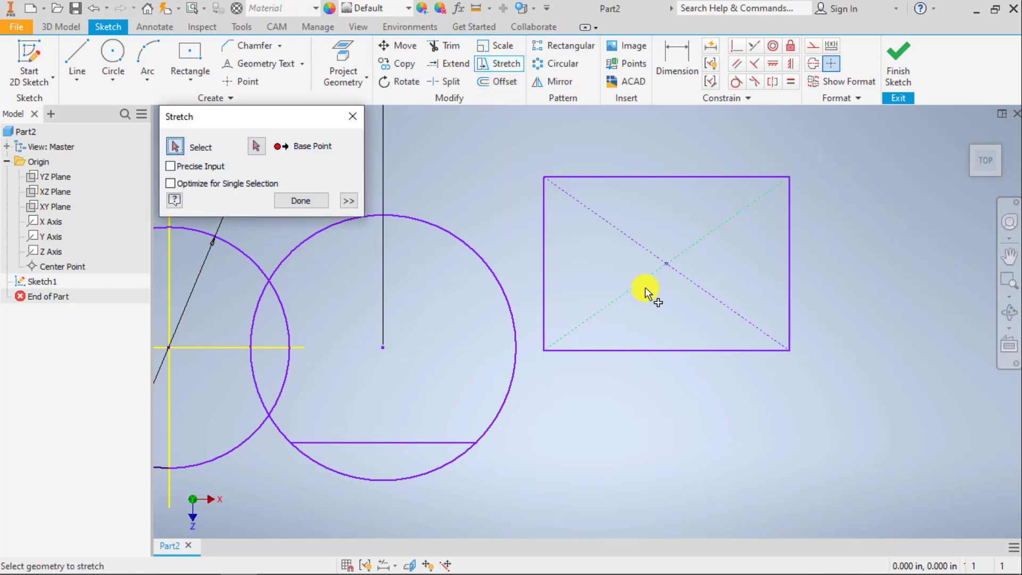
left_click(790, 311)
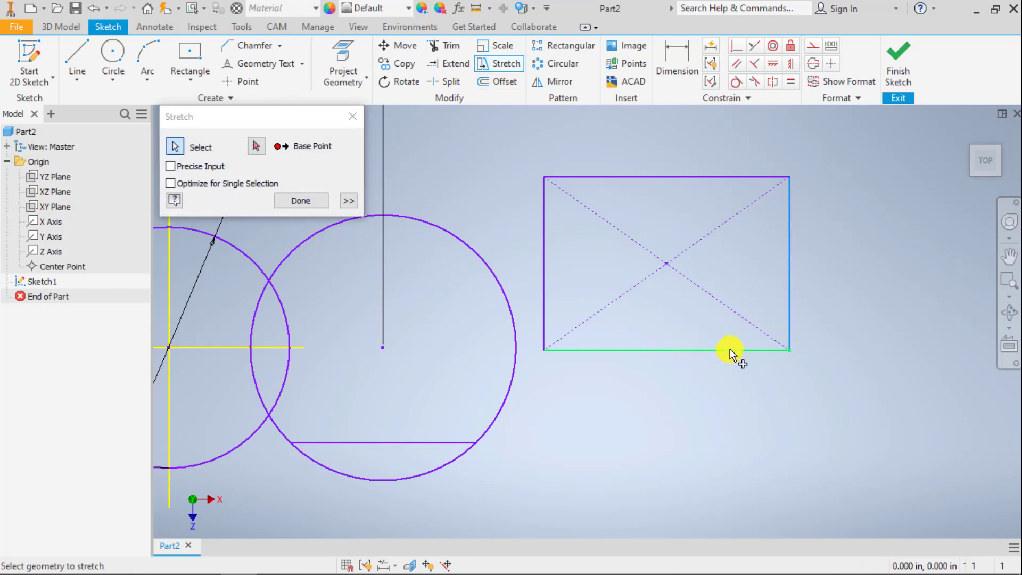
left_click(730, 349)
left_click(256, 146)
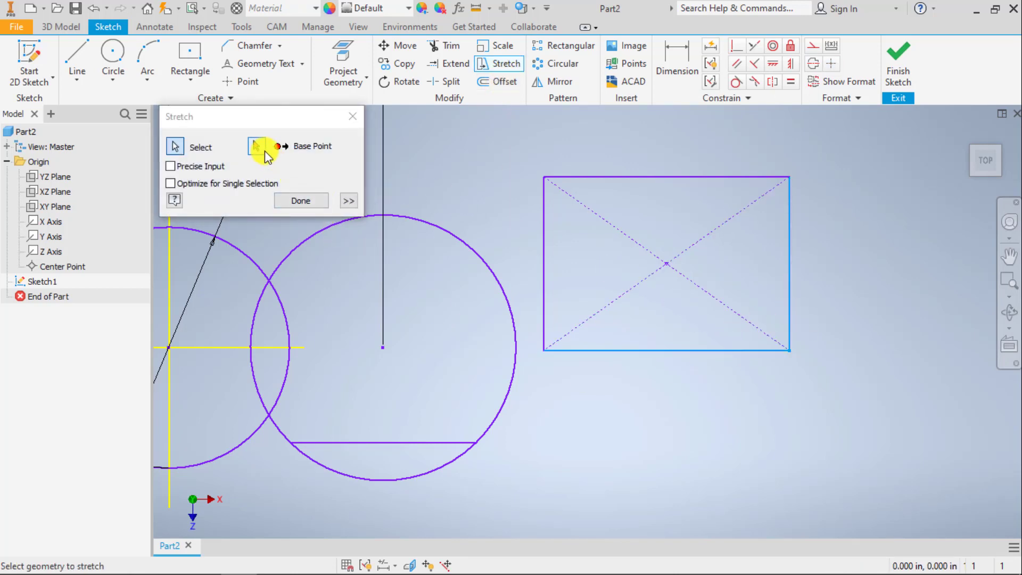
left_click(789, 350)
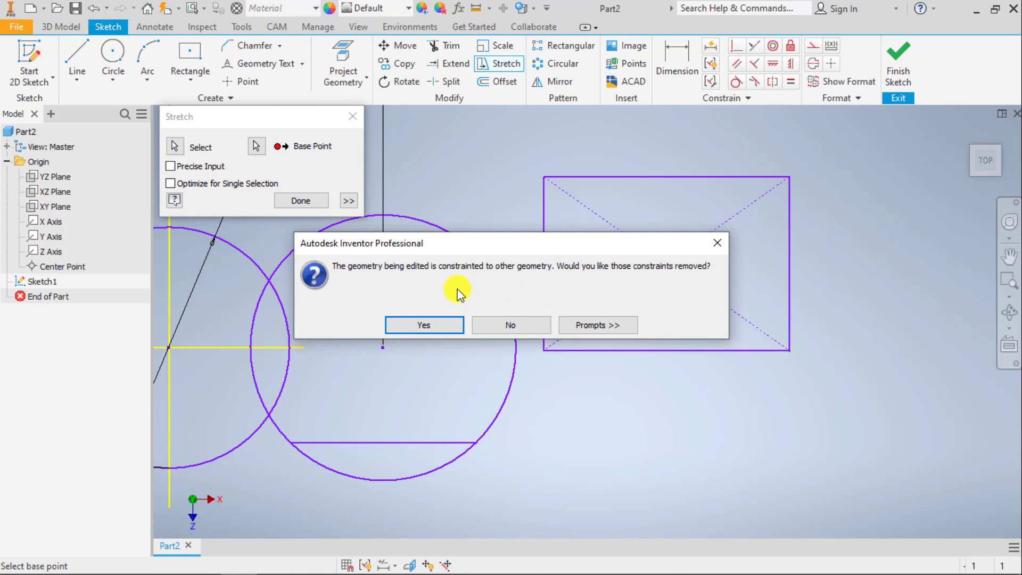
left_click(429, 322)
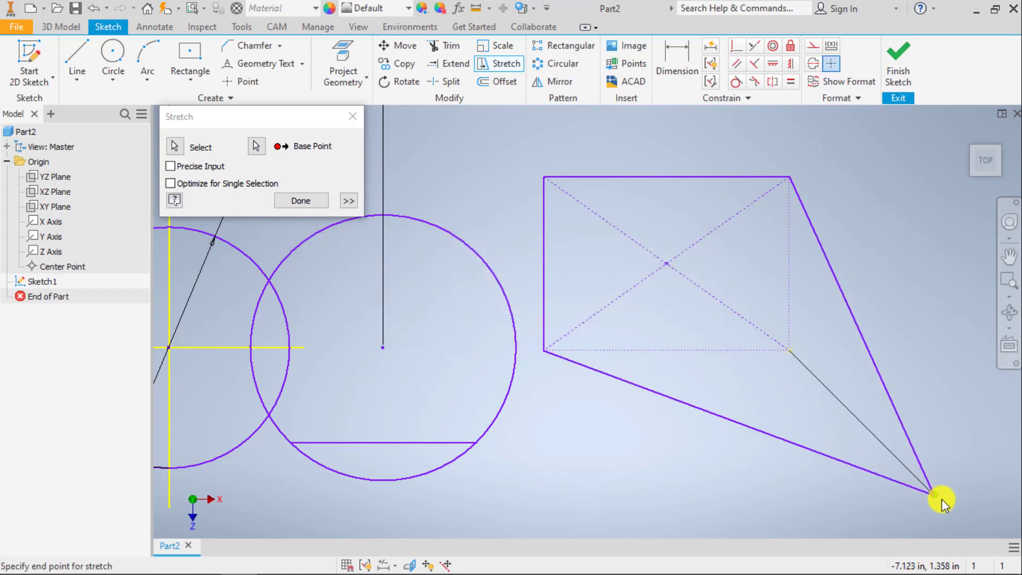
left_click(940, 500)
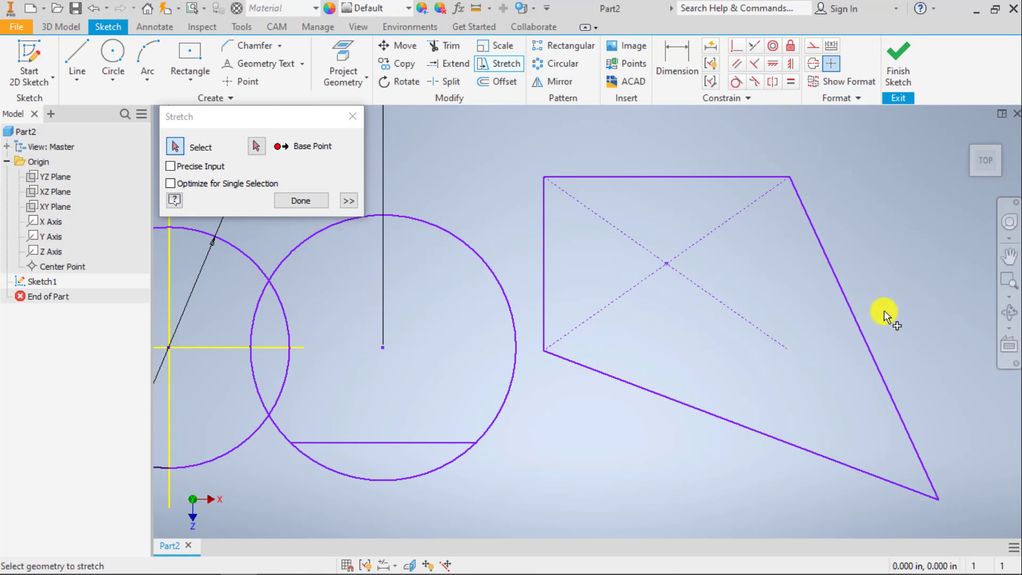
middle_click_drag(889, 315, 769, 269)
scroll(742, 319, "up", 3)
key("Escape")
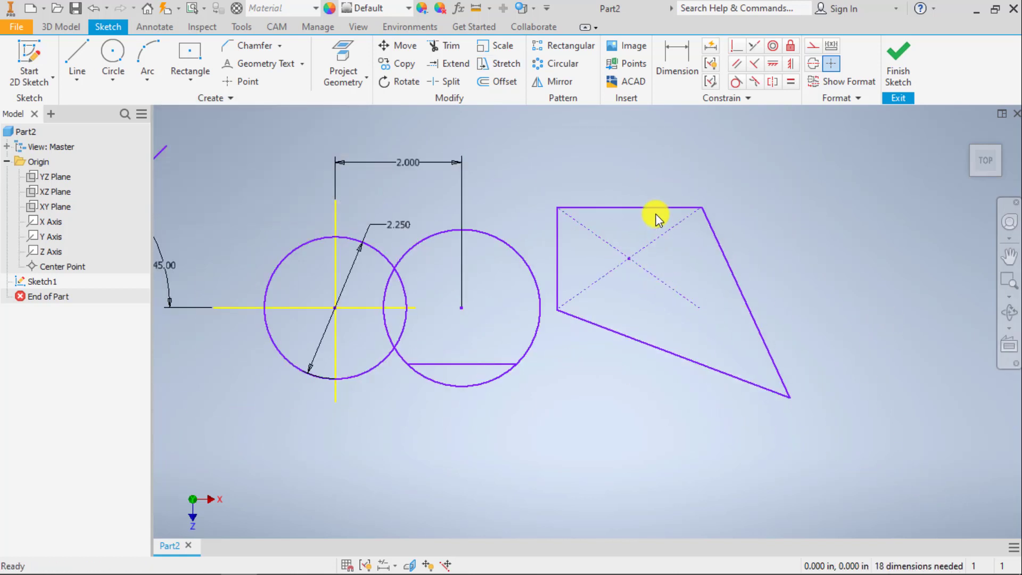
Delete the two dashed diagonal construction lines inside the stretched rectangle
left_click(658, 238)
key("Delete")
left_click(654, 277)
key("Delete")
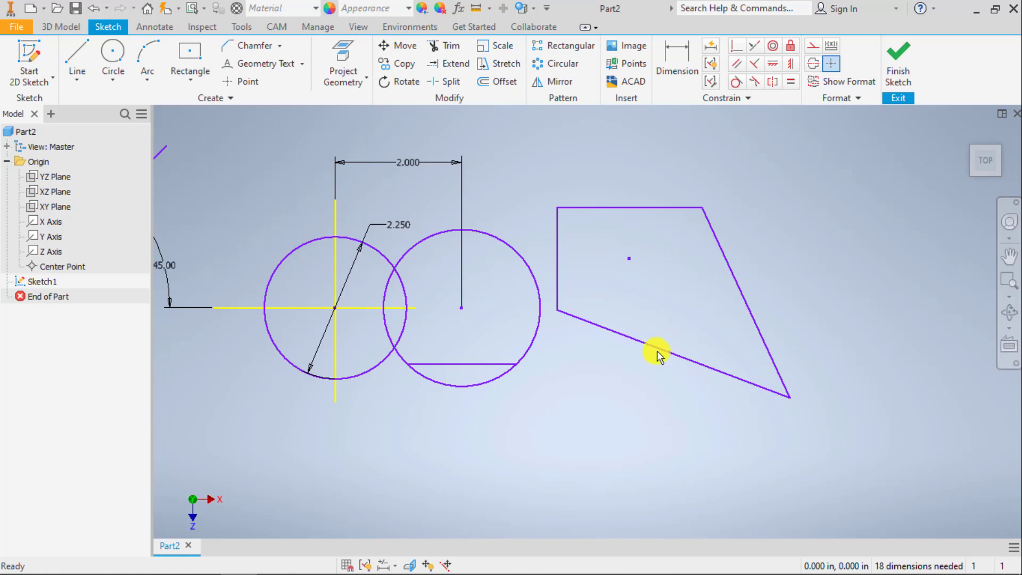
Dimension the horizontal distance from the stretched shape's left edge to its lower-right corner as 3.75 in
key("d")
left_click(789, 398)
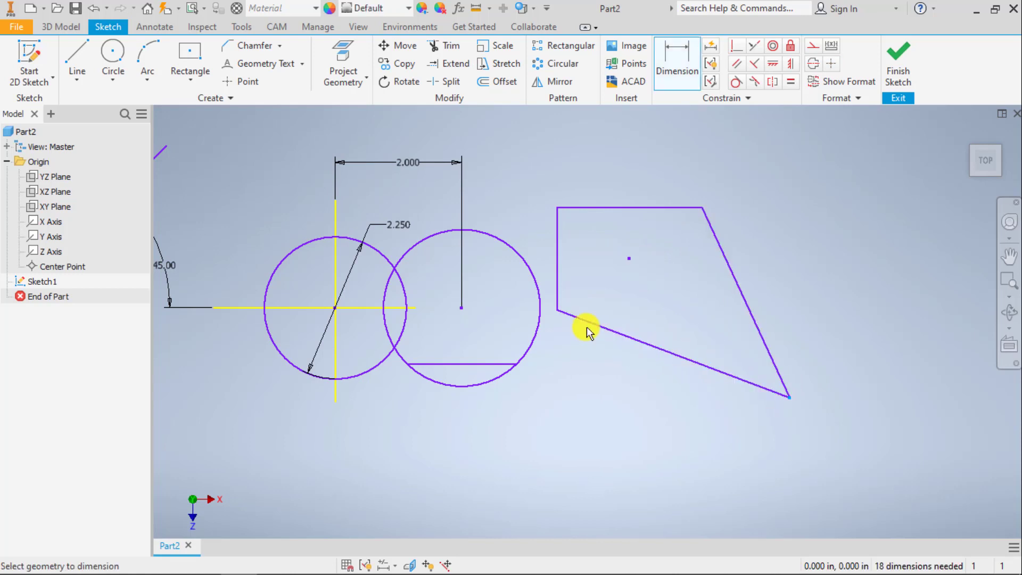
left_click(557, 291)
left_click(625, 436)
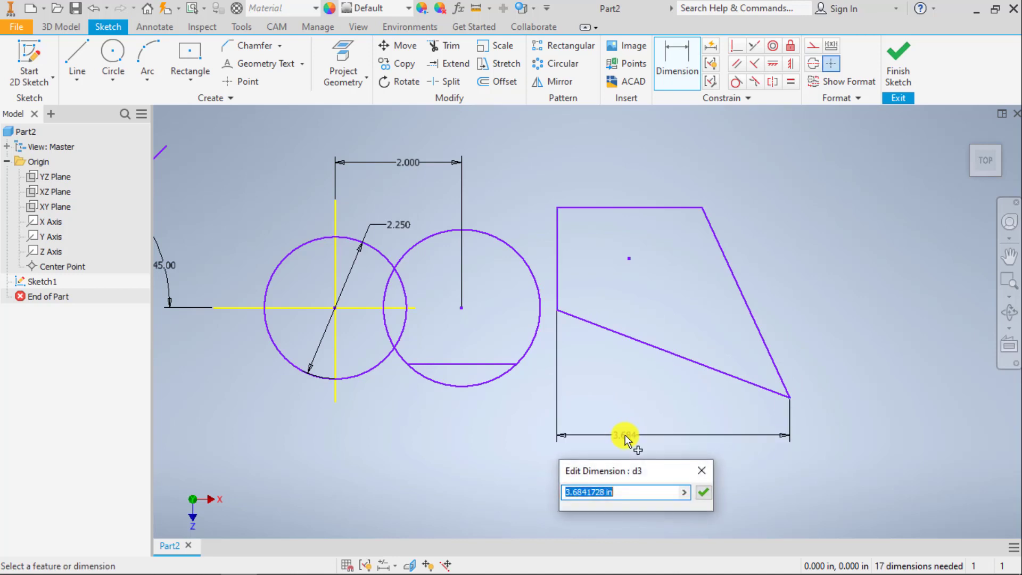
type("3.75")
key("Return")
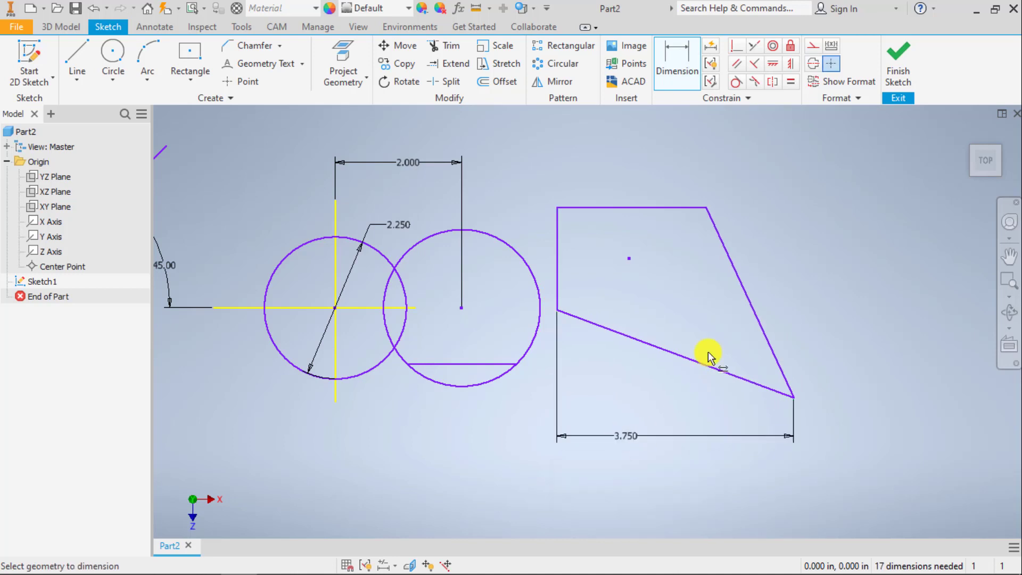
Dimension the vertical distance from the shape's top edge to its lower-right corner as 3 in
left_click(672, 208)
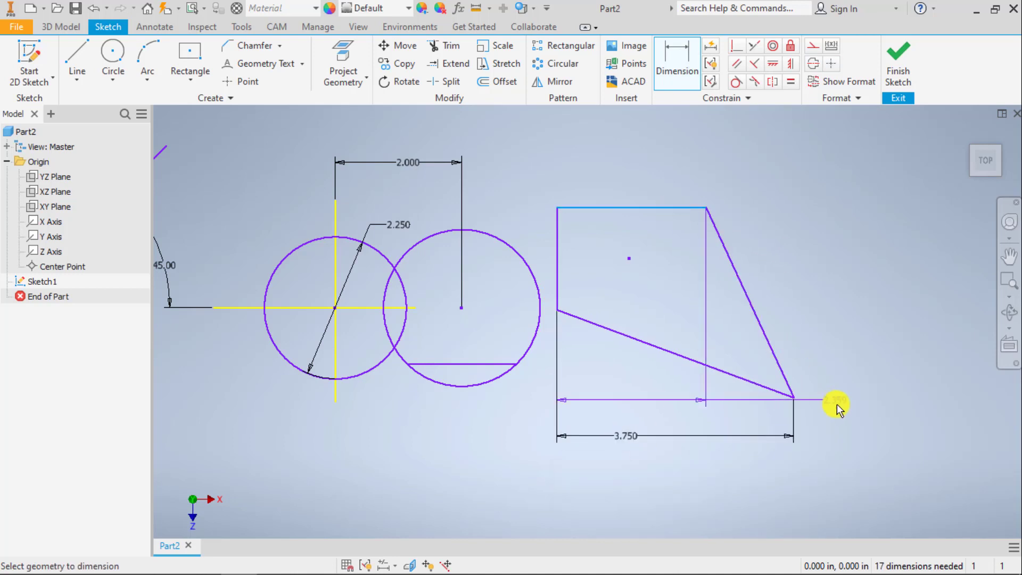
left_click(794, 397)
left_click(840, 319)
type("3")
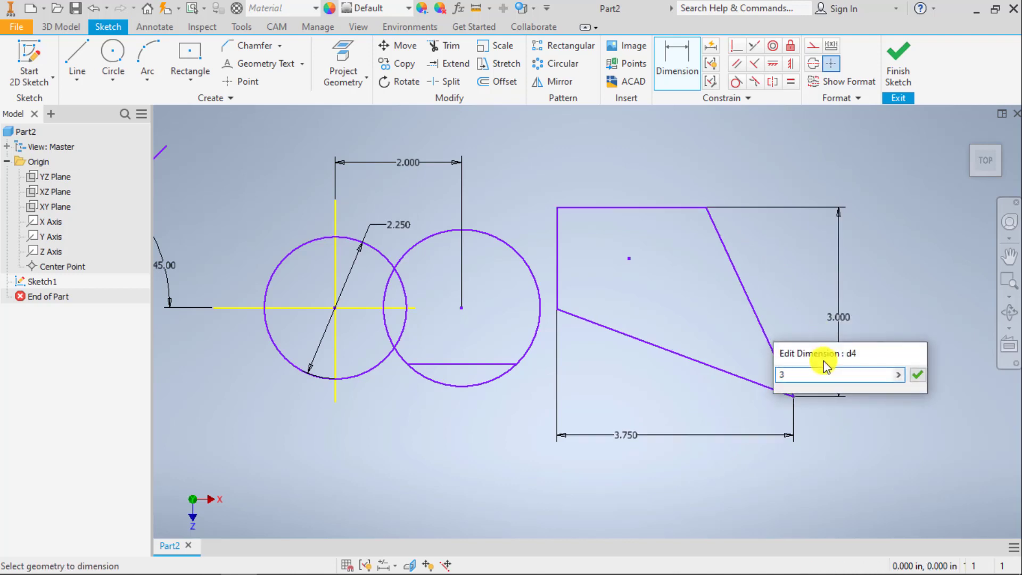
key("Return")
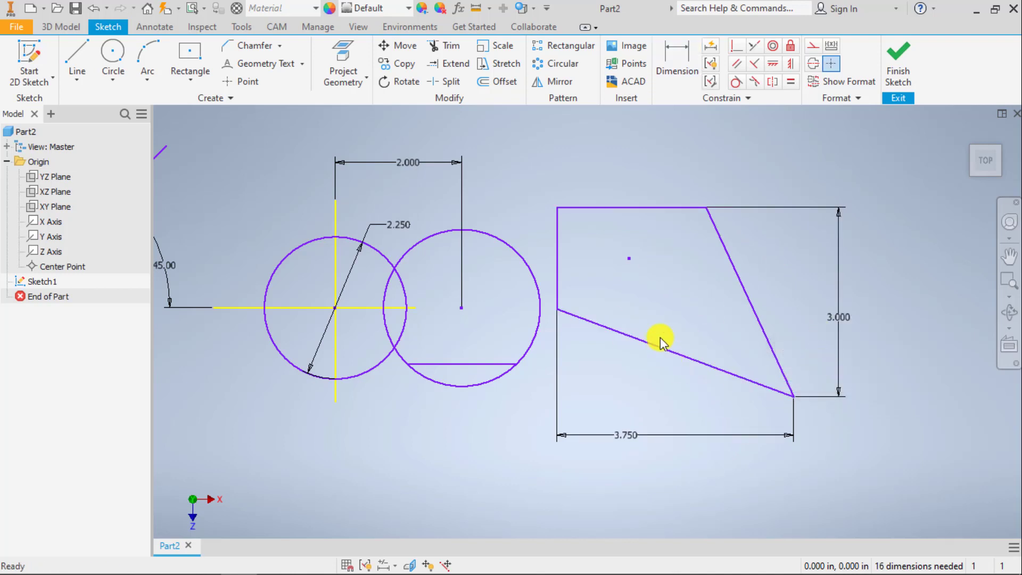
Delete the whole stretched four-sided shape together with its centre point and dimensions
left_click_drag(802, 160, 557, 408)
key("Delete")
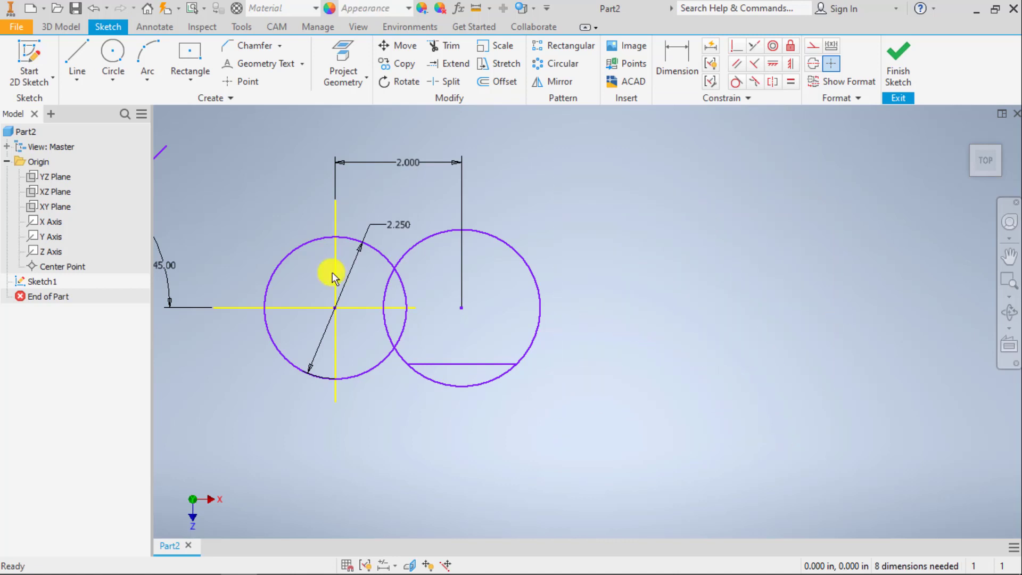
Draw a two-point rectangle in the empty area up and to the right of the circles
left_click(190, 80)
left_click(205, 102)
left_click(691, 187)
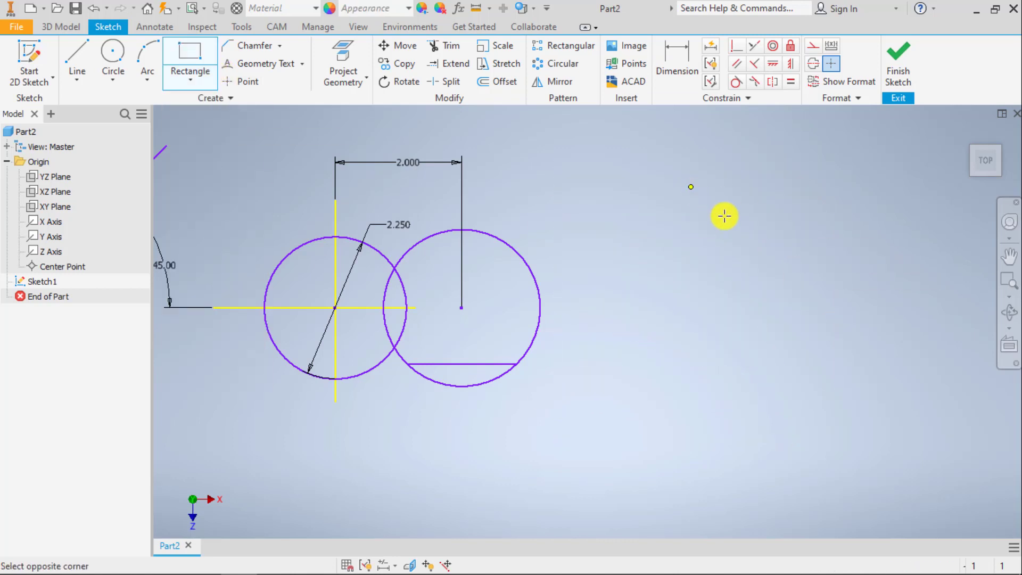
left_click(800, 273)
Stretch the new rectangle's right and bottom edges from their shared corner to a point below and slightly right of it
left_click(493, 68)
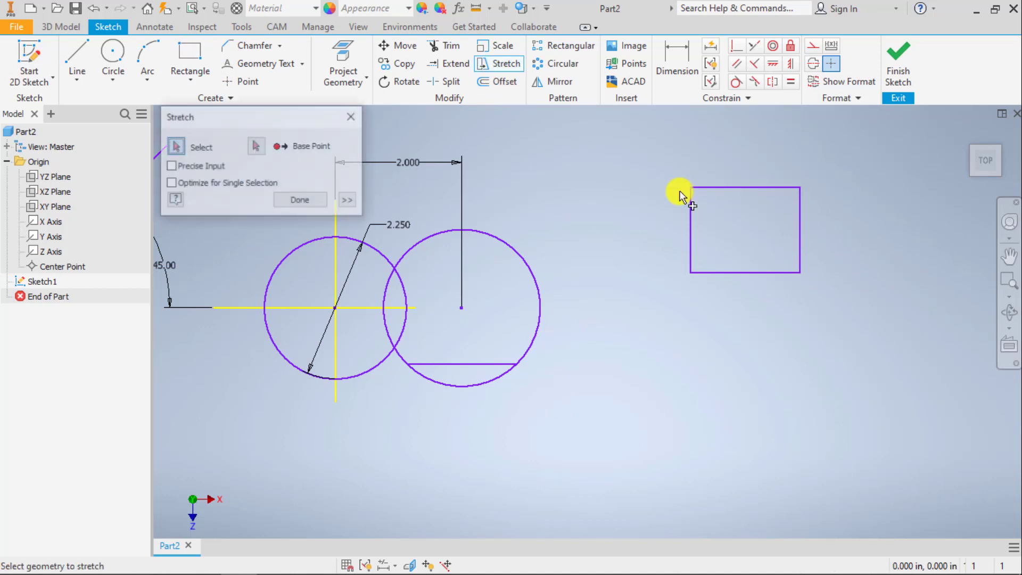
left_click_drag(808, 260, 782, 275)
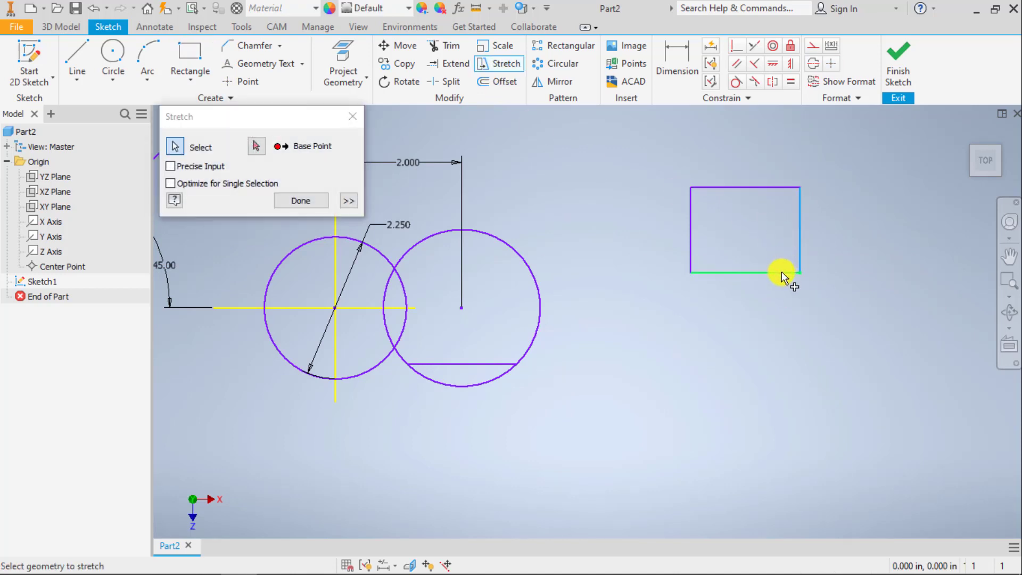
left_click(256, 154)
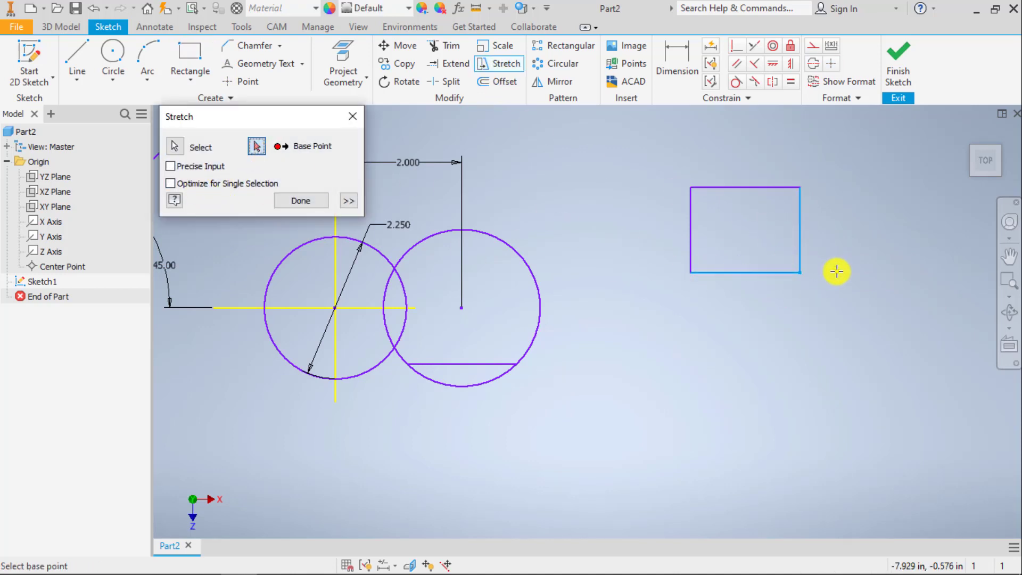
left_click(800, 273)
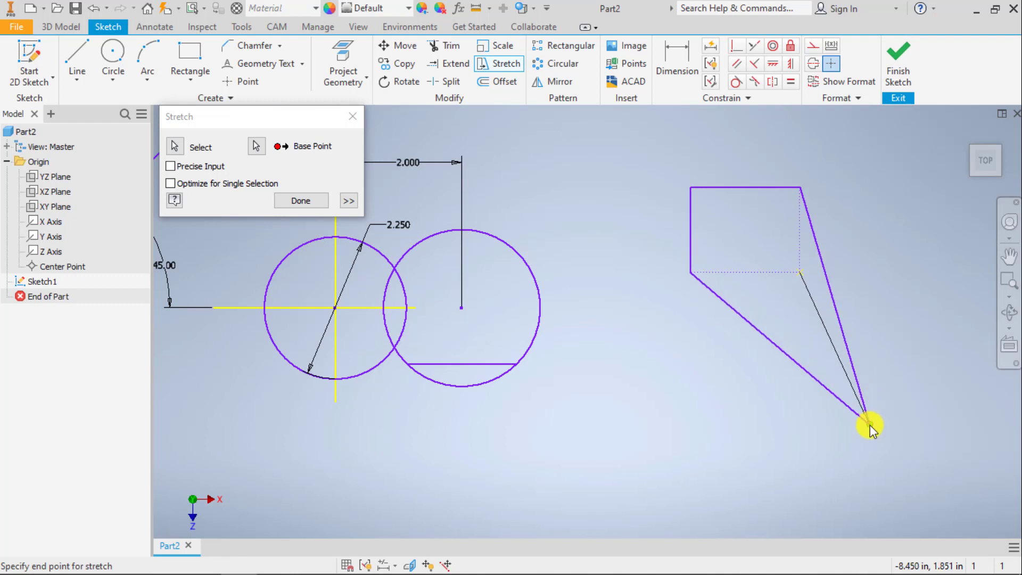
left_click(871, 426)
key("Escape")
Delete the entire stretched two-point rectangle
left_click(785, 263)
left_click_drag(863, 163, 640, 407)
key("Delete")
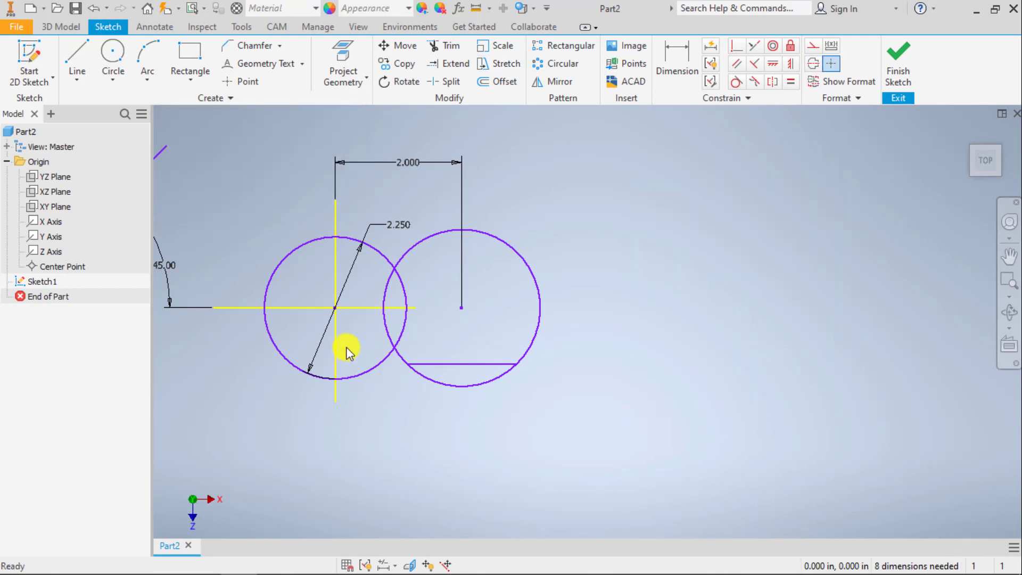
Offset only the right circle's lower arc, below the horizontal chord, outward by 0.25 in
scroll(354, 263, "down", 1)
scroll(352, 275, "up", 2)
scroll(354, 277, "up", 2)
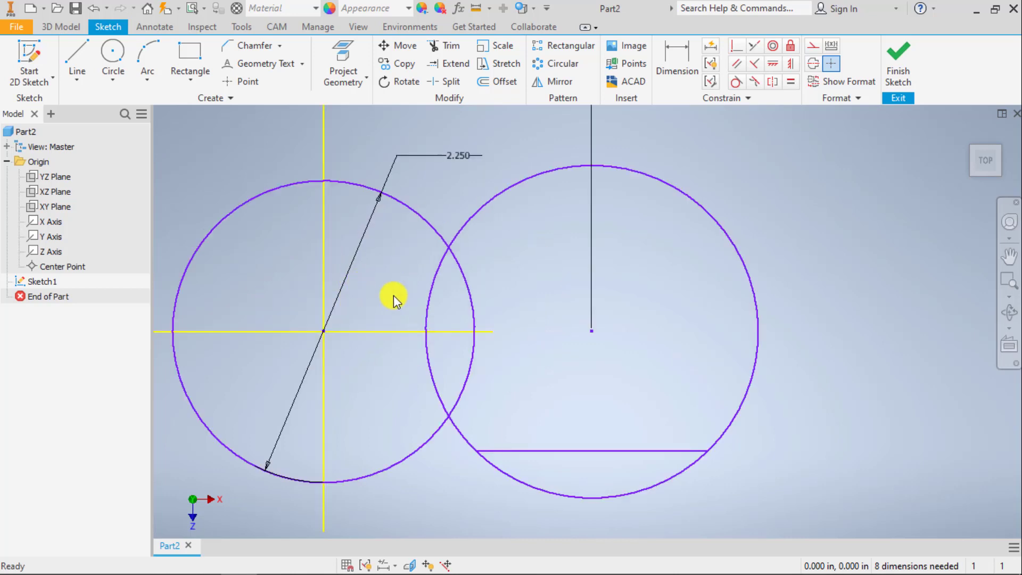
middle_click_drag(520, 312, 504, 279)
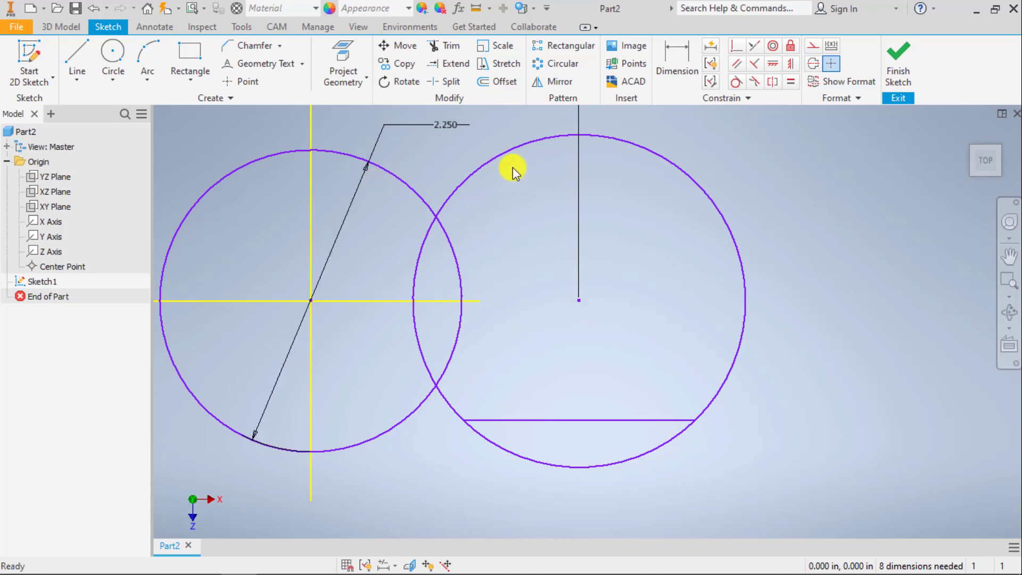
left_click(512, 148)
left_click(507, 194)
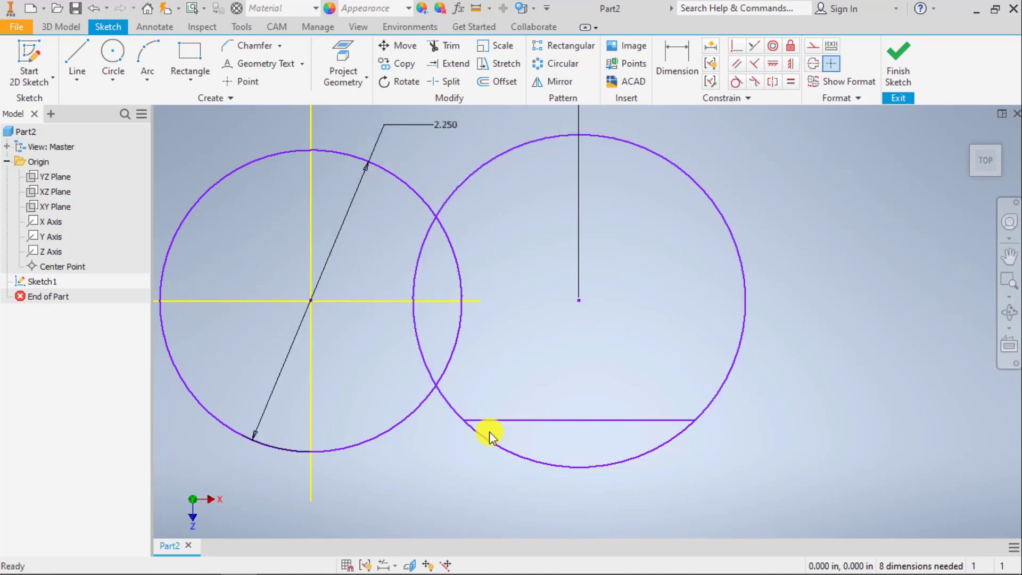
left_click(504, 451)
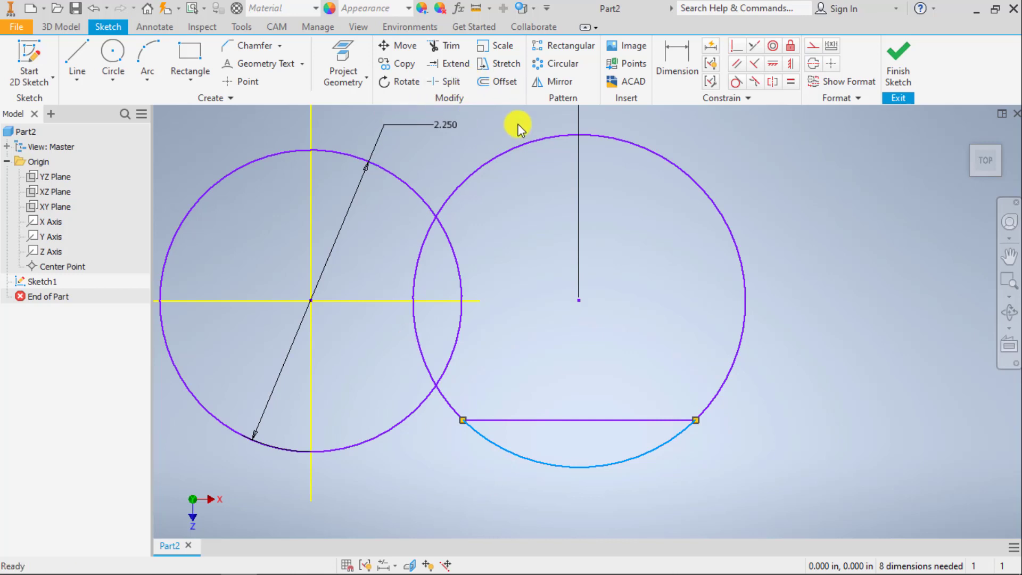
left_click(500, 81)
left_click(503, 443)
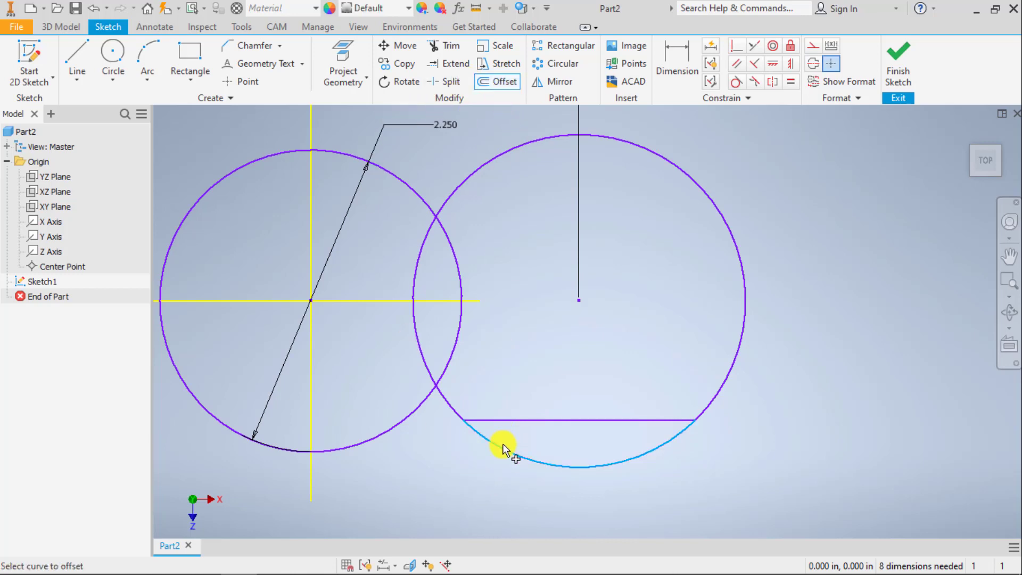
right_click(526, 481)
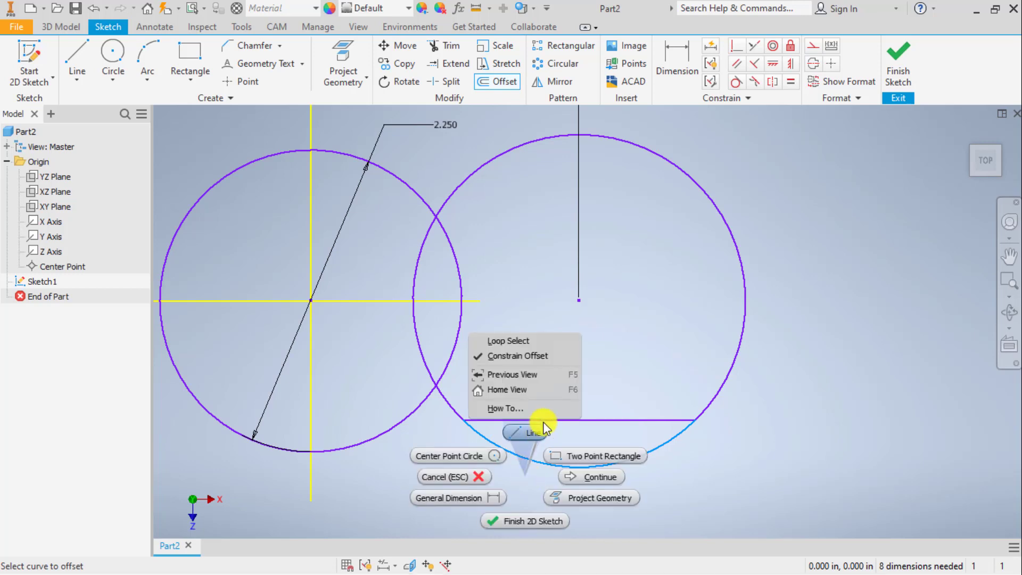
left_click(580, 476)
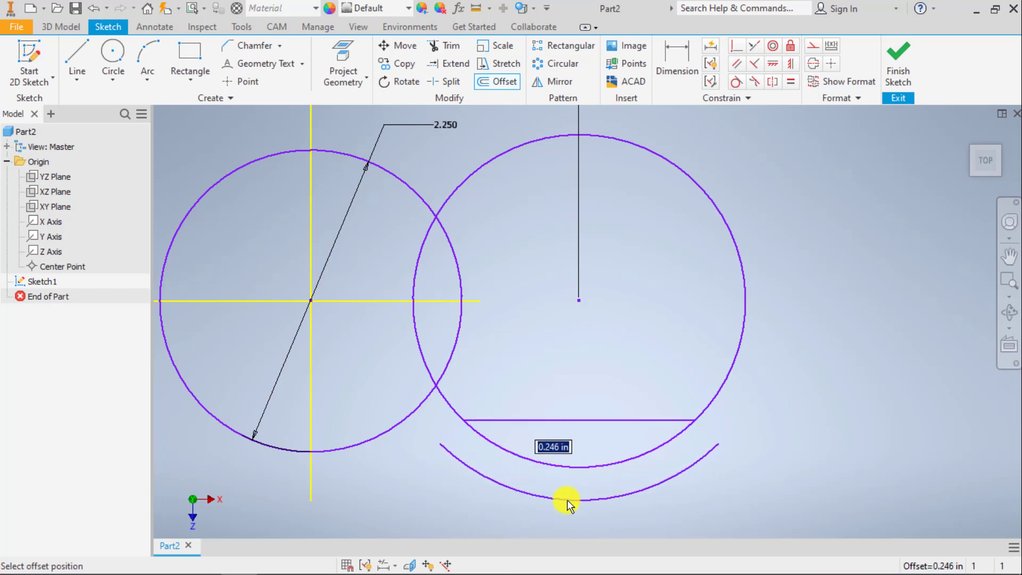
type("0.25")
key("Return")
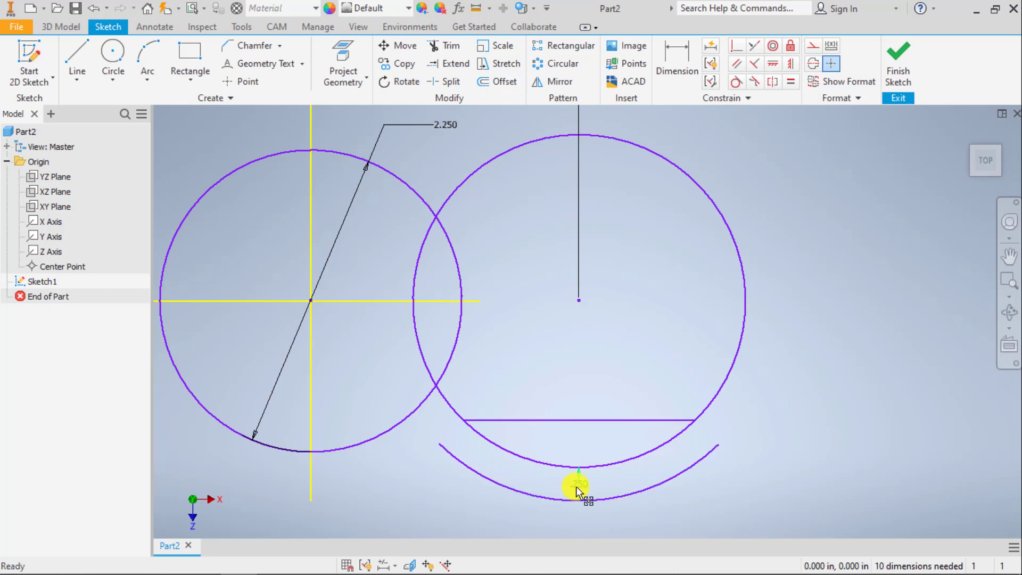
Connect both ends of the offset arc to the chord's endpoints with short lines and delete the original inner arc
key("l")
left_click(461, 463)
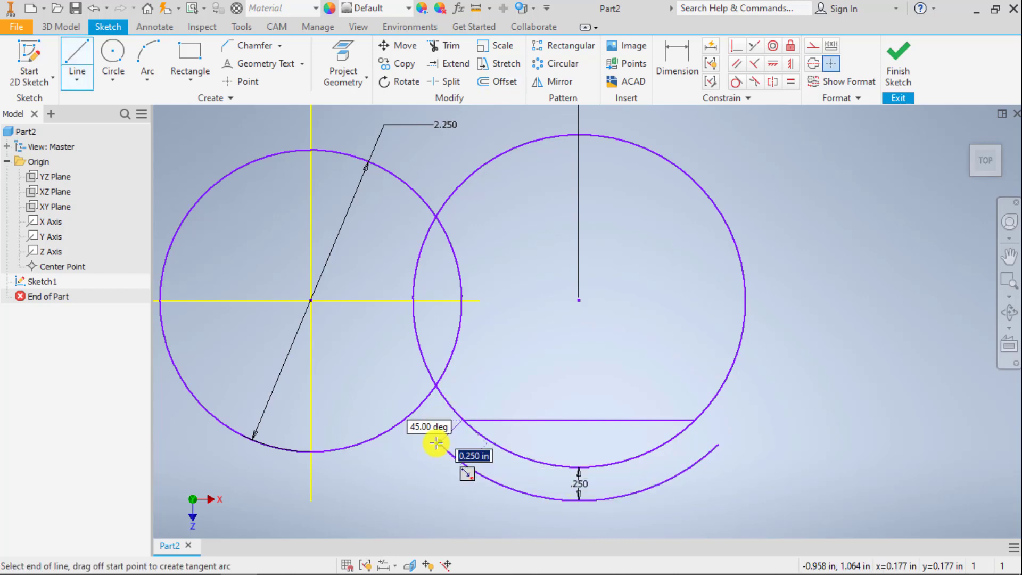
double_click(437, 443)
left_click(695, 420)
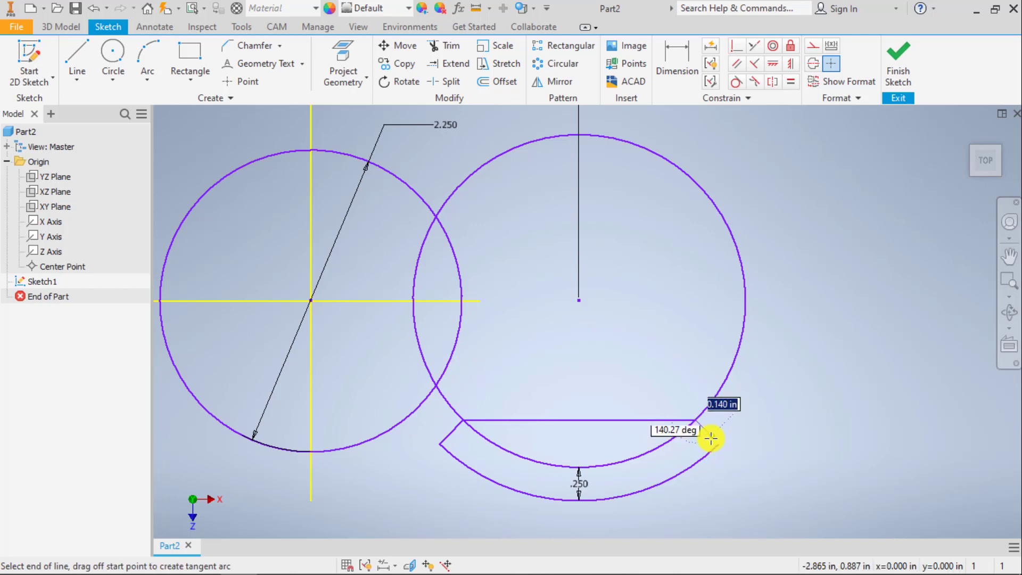
double_click(718, 443)
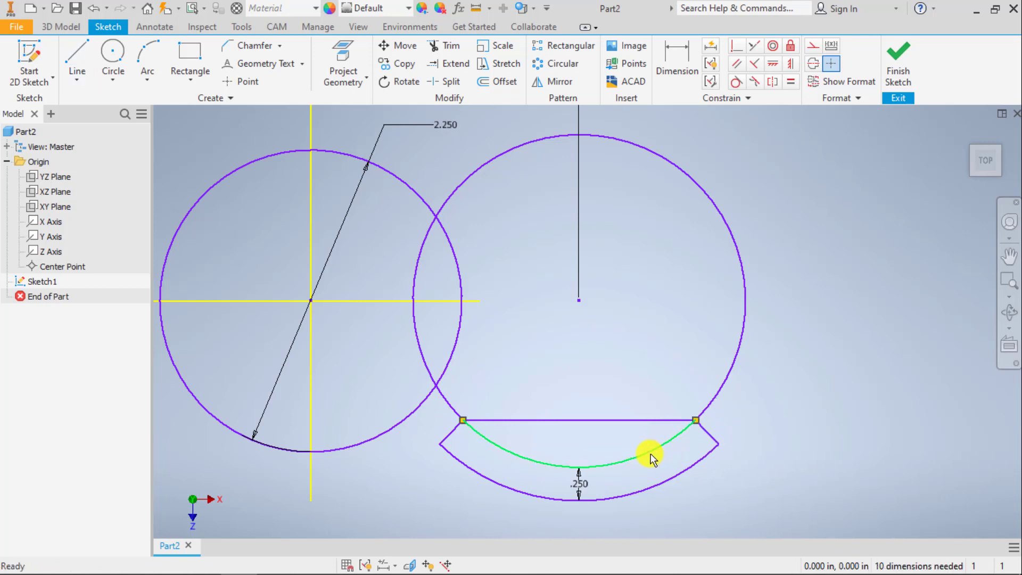
left_click(650, 453)
key("Delete")
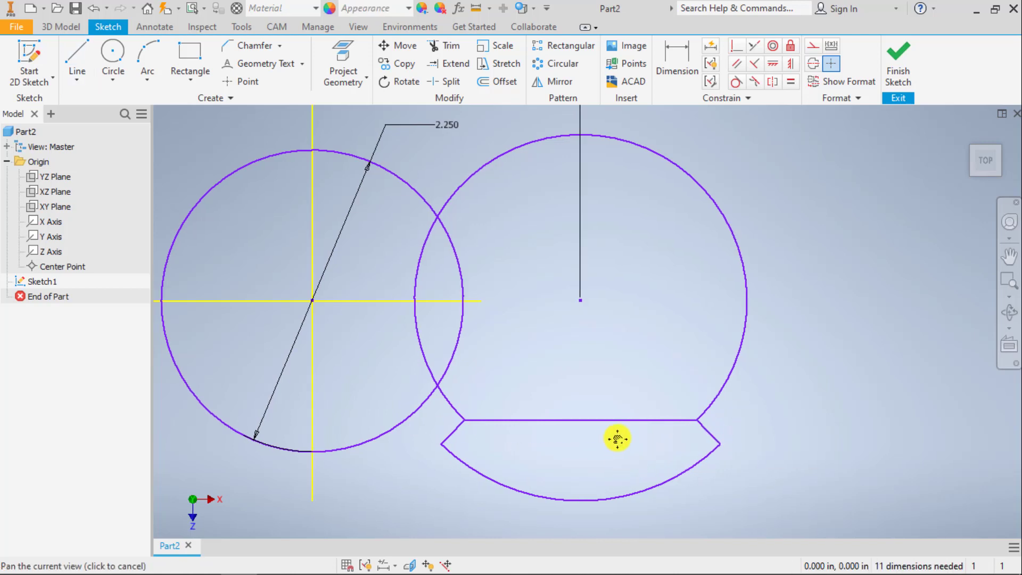
Delete the horizontal chord line across the lower part of the right-hand profile
middle_click_drag(611, 434, 625, 431)
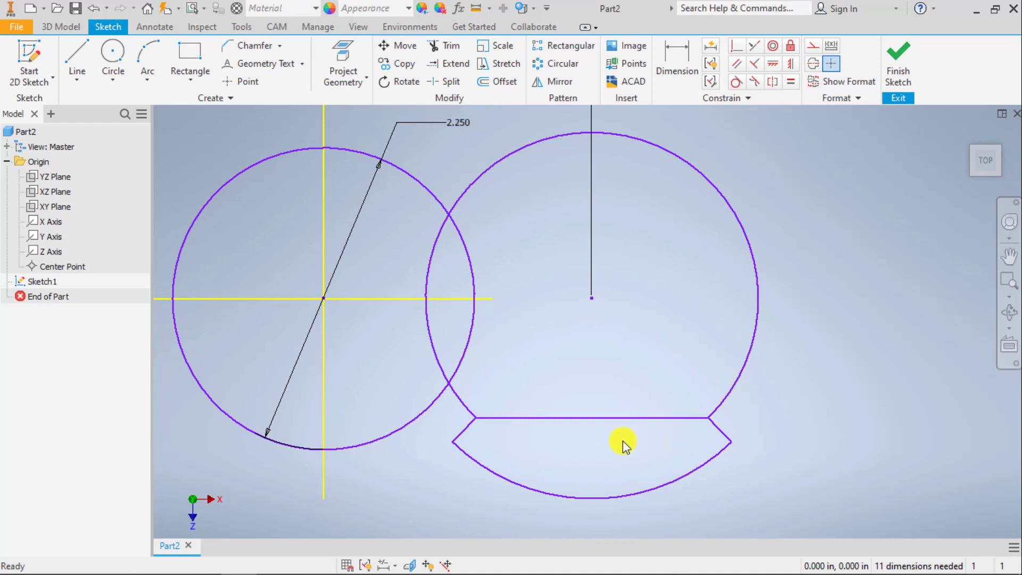
left_click(556, 414)
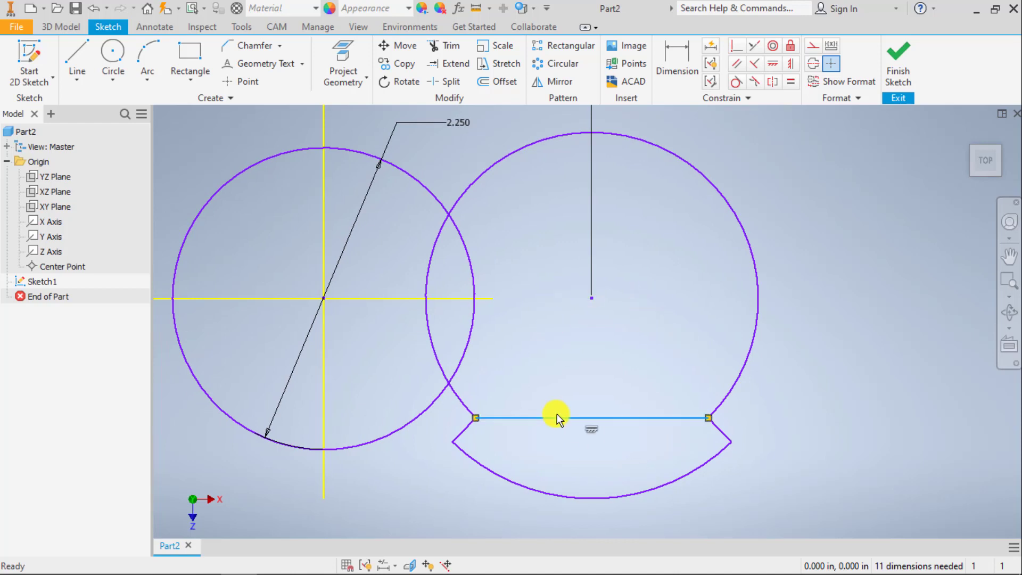
key("Delete")
middle_click_drag(610, 343, 594, 331)
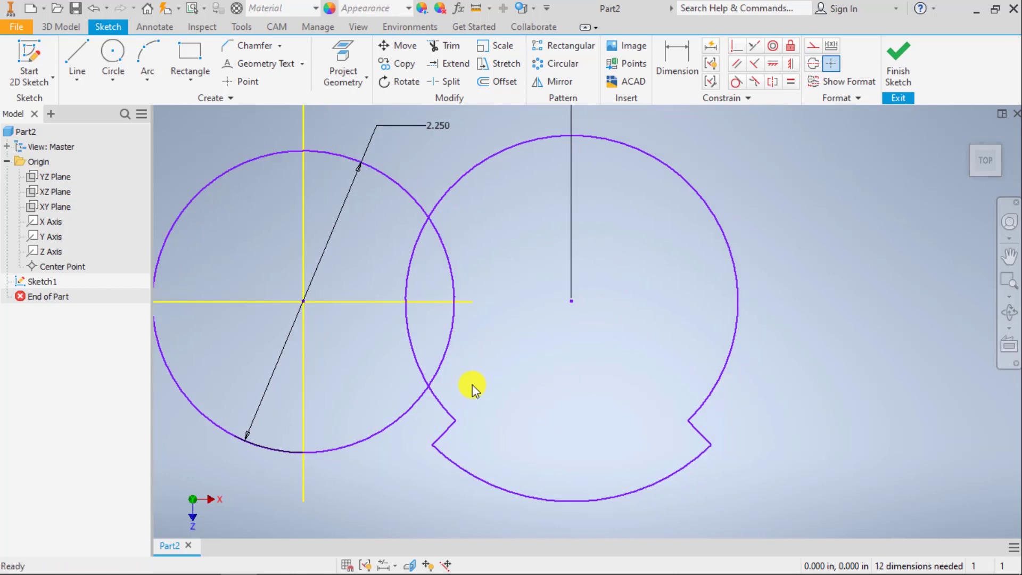
Clear the sketch of all remaining circles, arcs, lines and dimensions, keeping only the projected axes
scroll(470, 384, "up", 3)
scroll(471, 385, "down", 5)
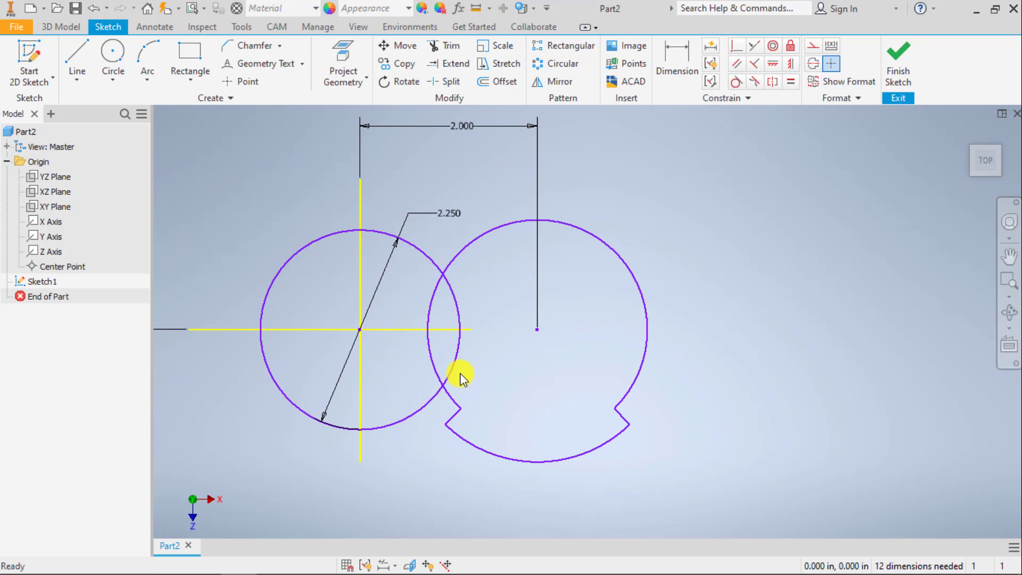
mouse_move(634, 197)
left_mouse_down()
mouse_move(421, 270)
mouse_move(358, 315)
left_mouse_up()
key("Delete")
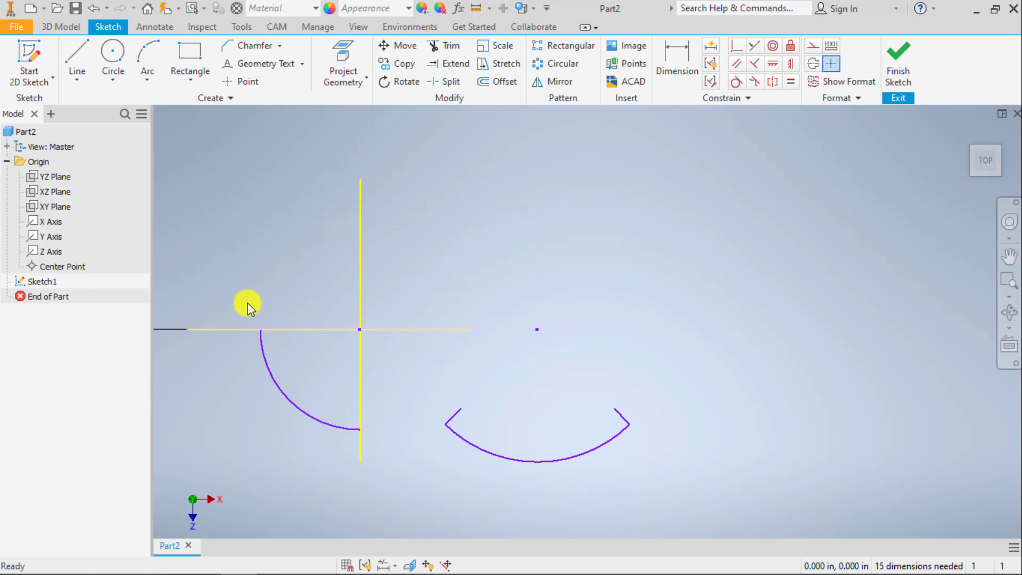
left_click_drag(203, 293, 886, 491)
key("Delete")
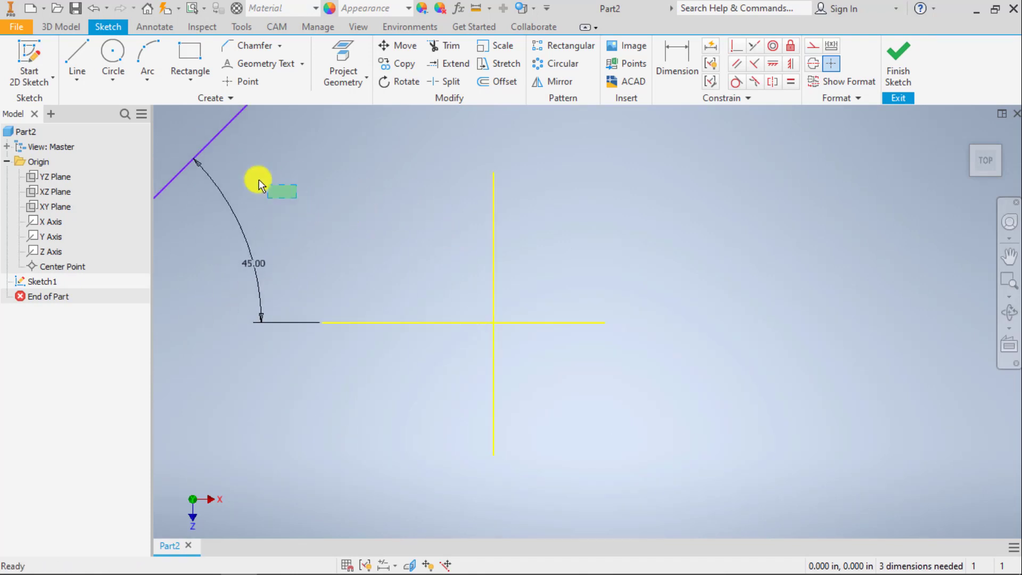
key("ctrl+z")
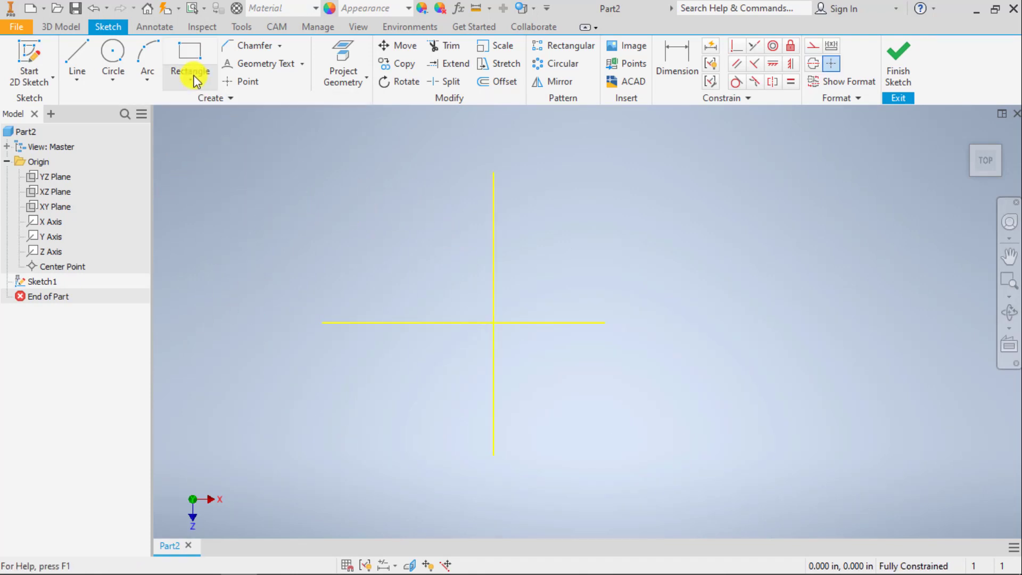
Place two sketch points on the horizontal axis, one on each side of the origin
left_click(253, 82)
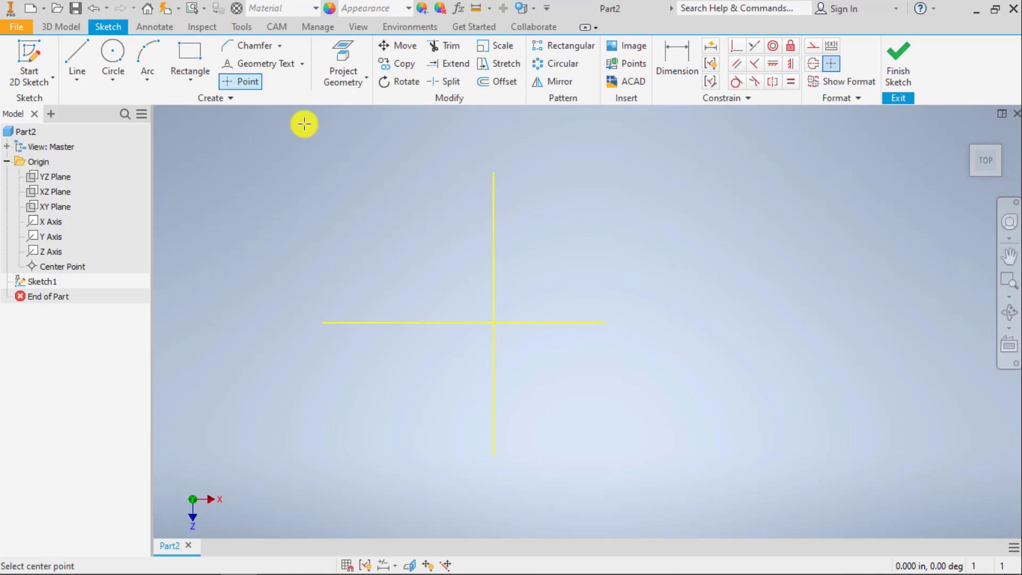
left_click(354, 322)
left_click(568, 322)
key("Escape")
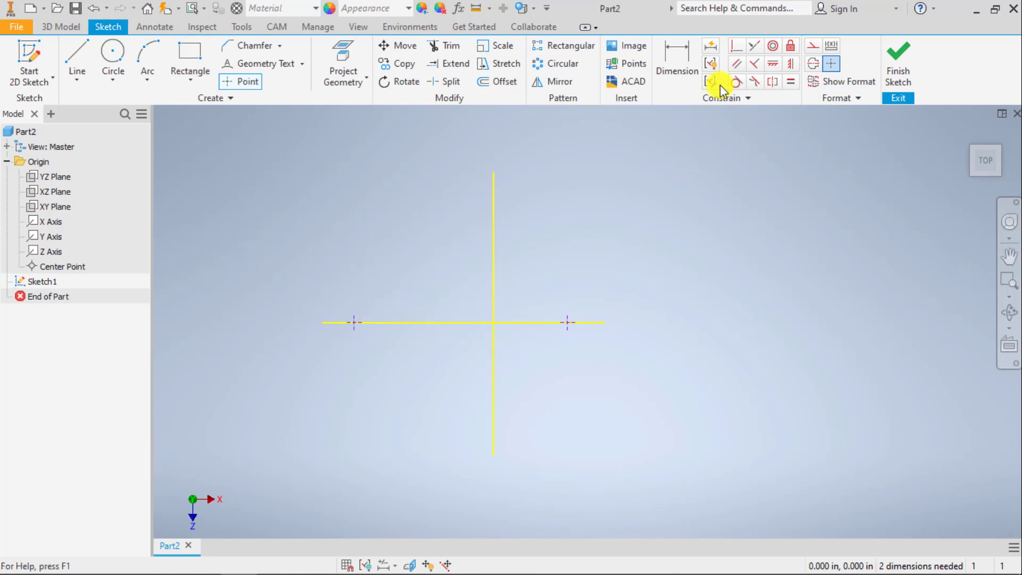
Make the two sketch points symmetric about the vertical axis with a Symmetric constraint
left_click(772, 82)
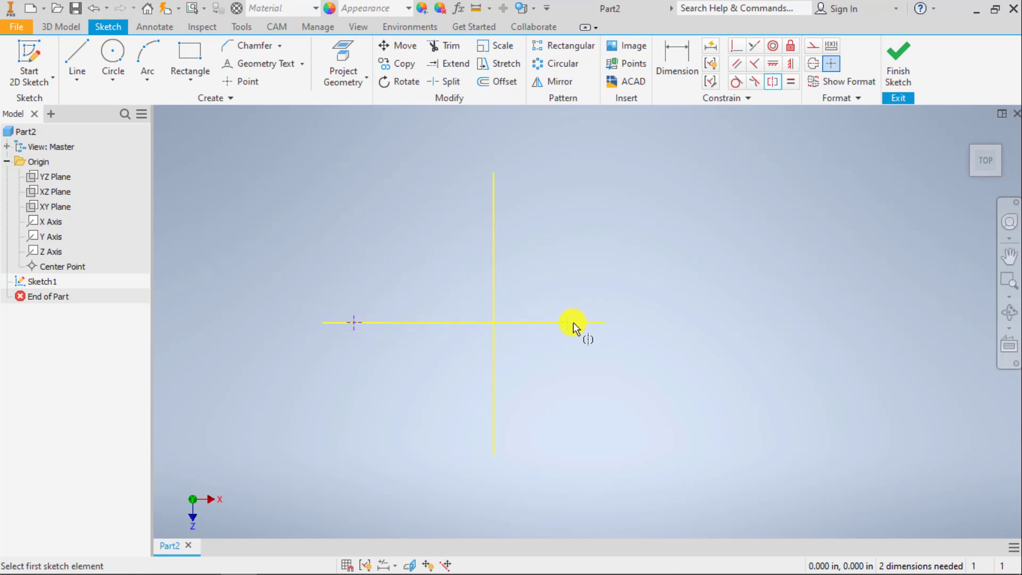
left_click(568, 323)
left_click(353, 323)
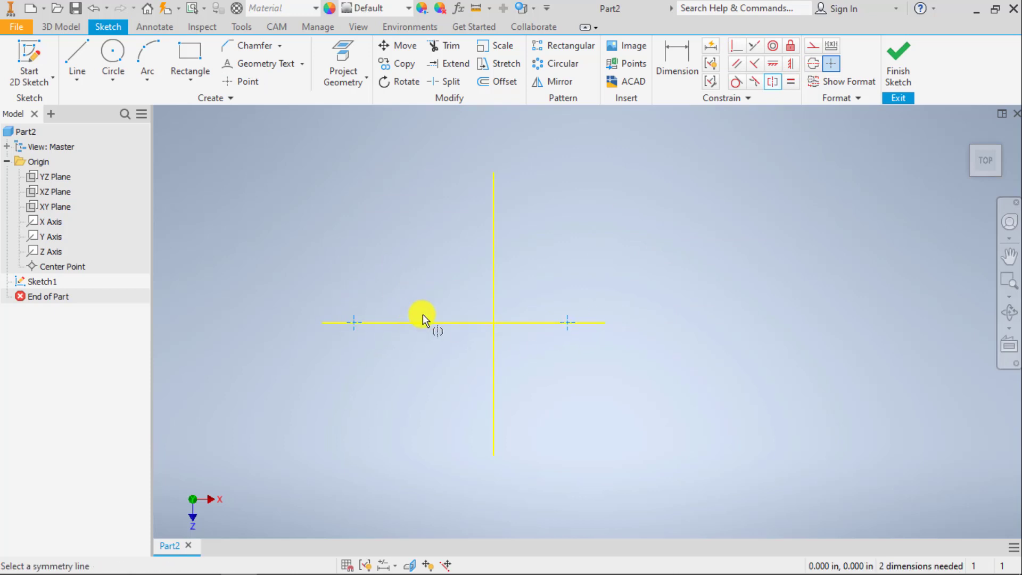
left_click(491, 298)
key("Escape")
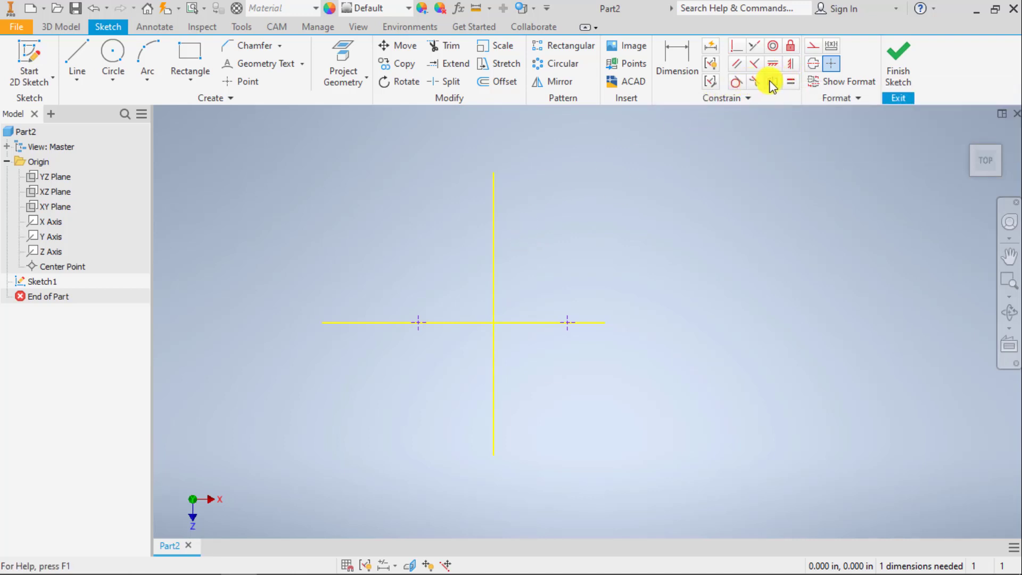
Dimension the horizontal distance between the two sketch points to 2 in, placed below the axis
key("d")
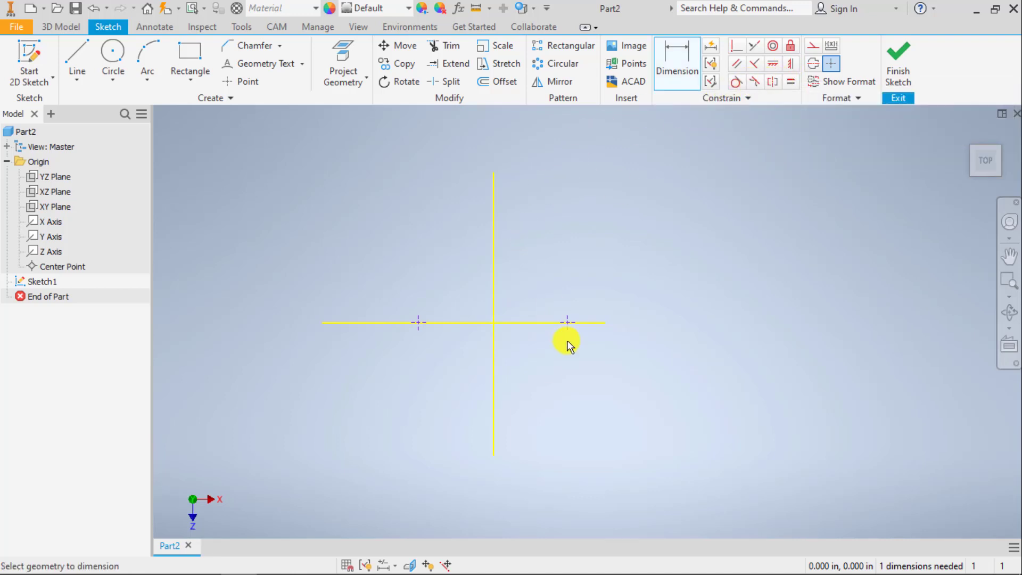
left_click(422, 328)
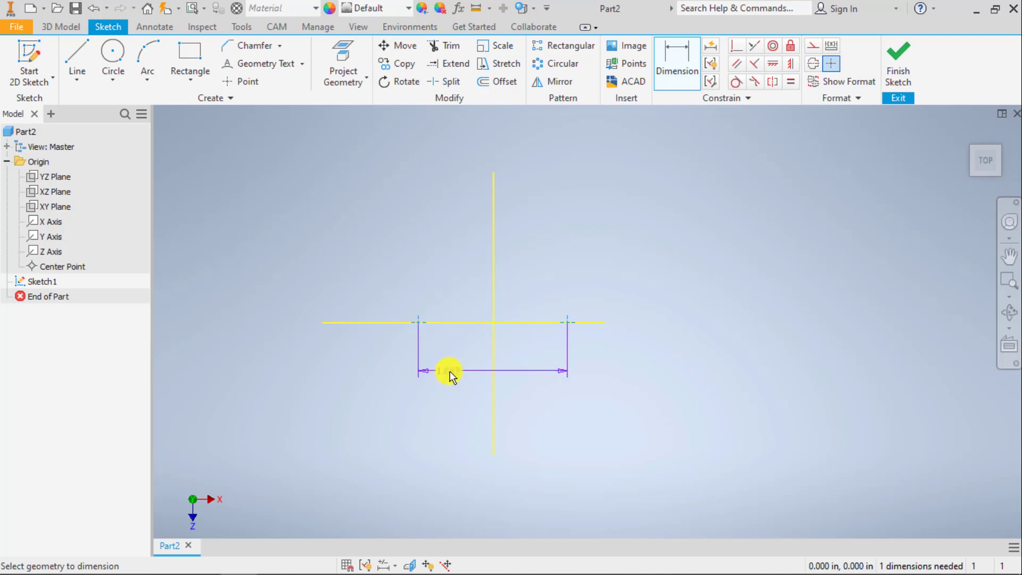
left_click(448, 370)
type("2")
key("Return")
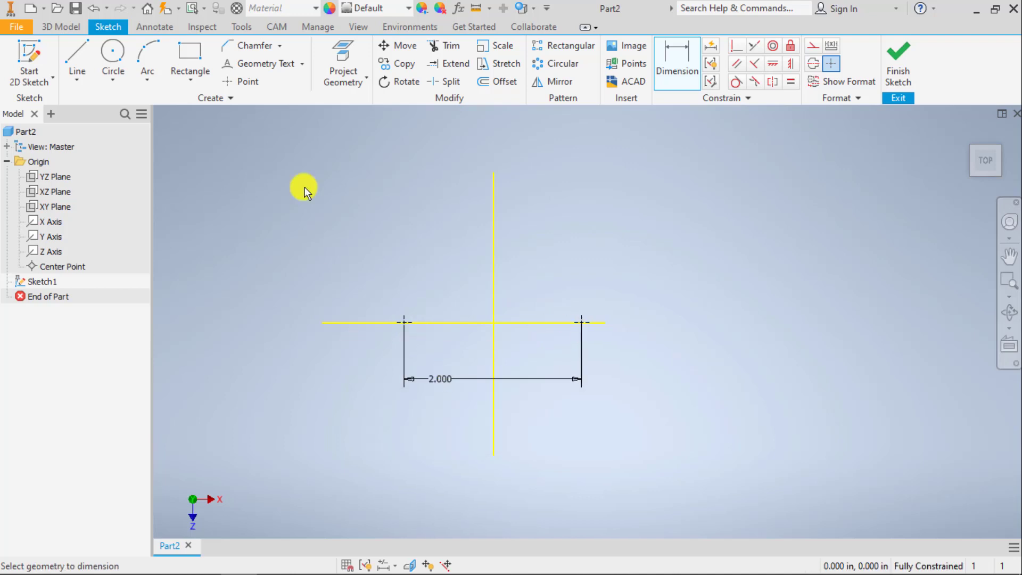
key("Escape")
Draw a center-to-center slot 1.000 in wide between the two sketch points
left_click(190, 79)
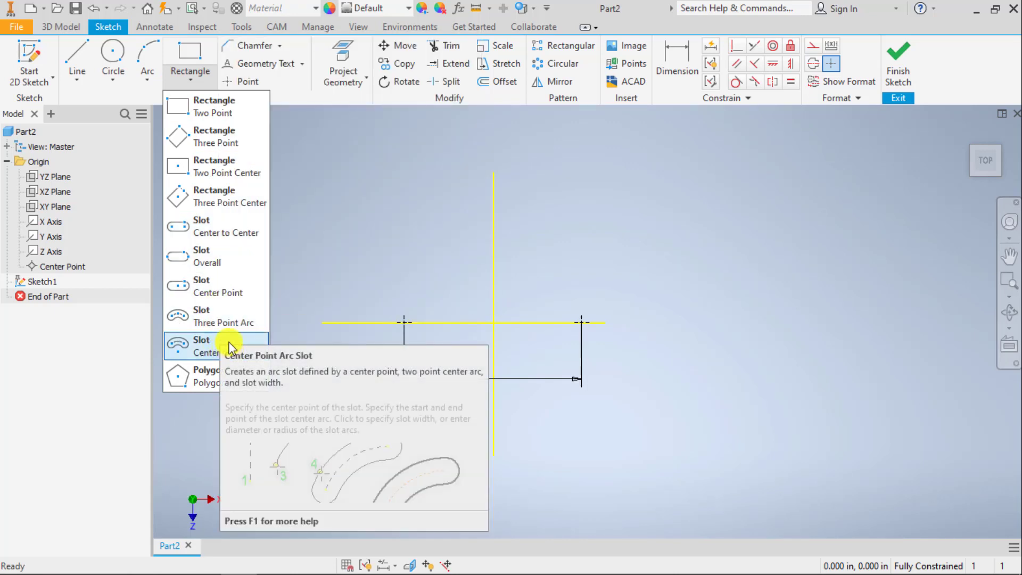
left_click(211, 227)
left_click(404, 322)
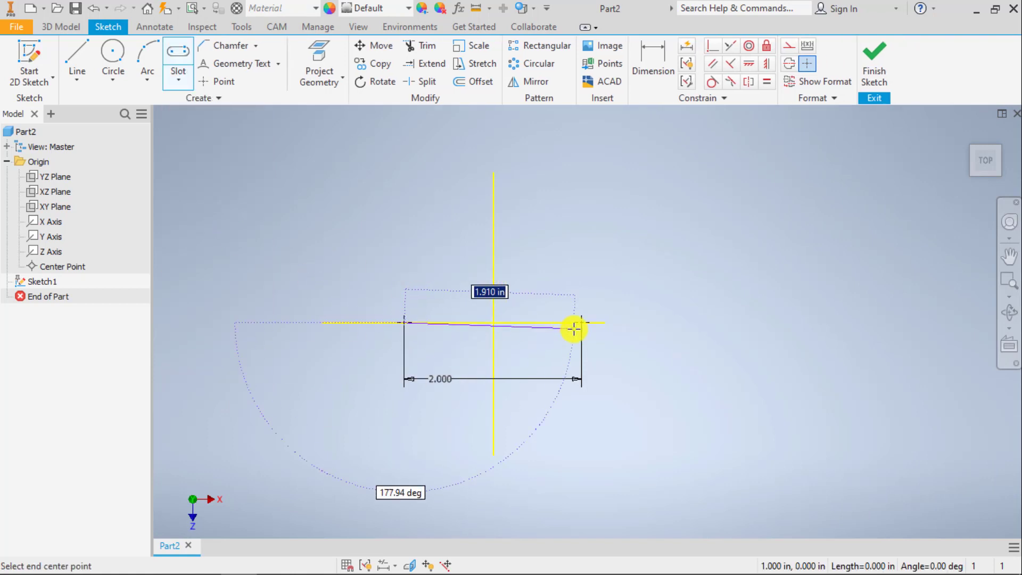
left_click(581, 322)
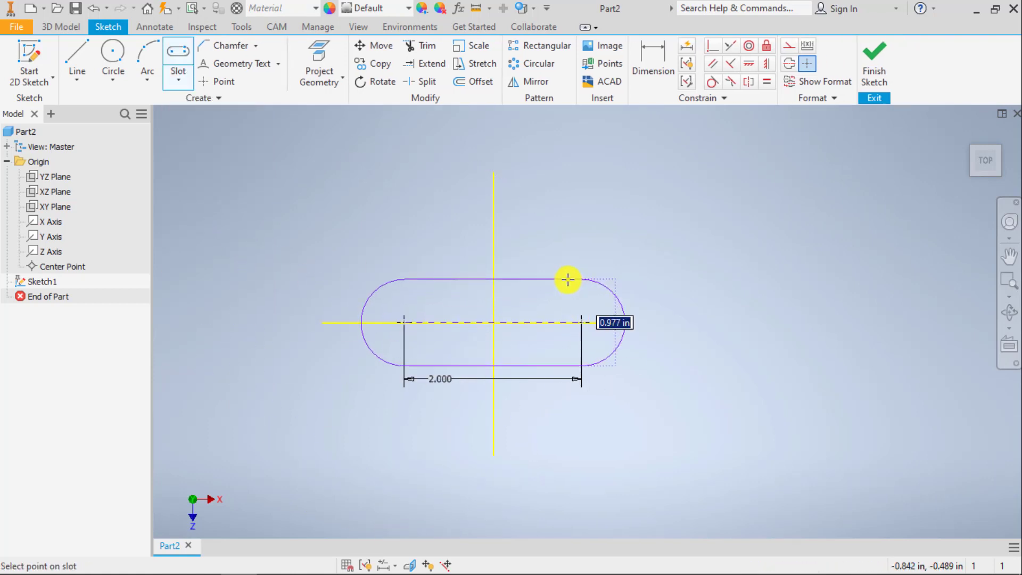
left_click(568, 279)
Extrude all four profiles of the slot to a distance of 0.5 in
key("e")
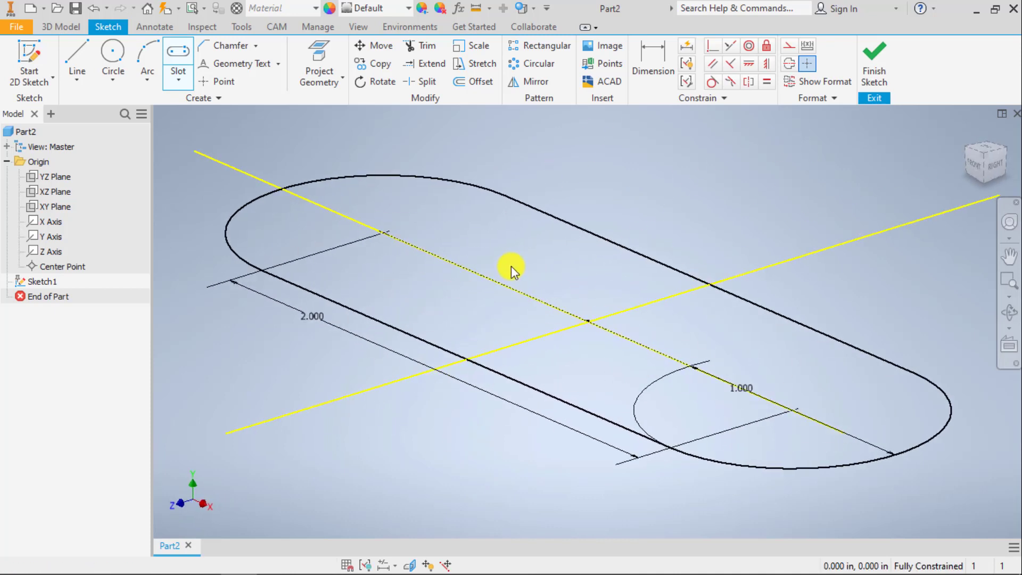
left_click(515, 260)
left_click(503, 314)
left_click(574, 369)
left_click(899, 390)
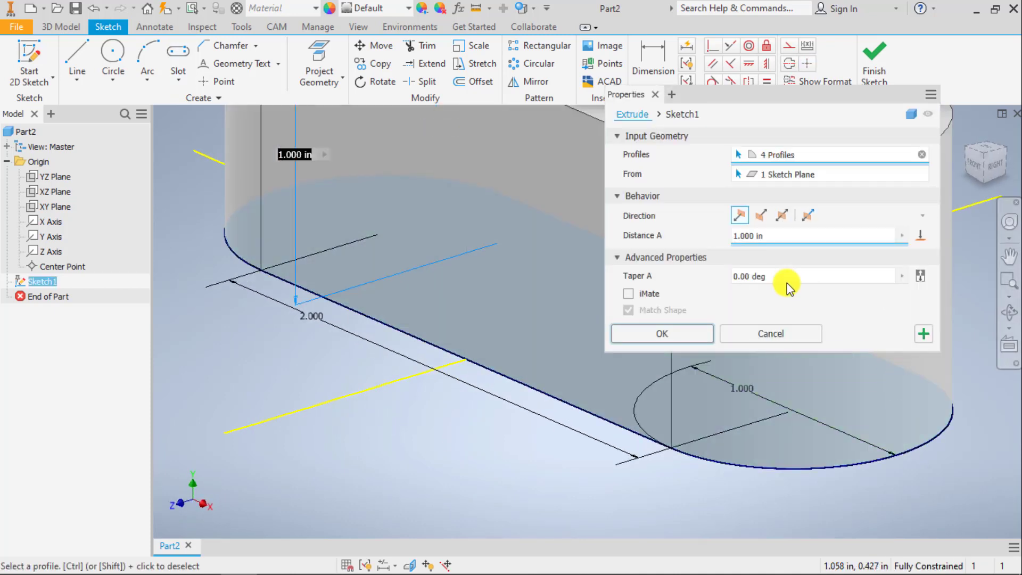
type(".5")
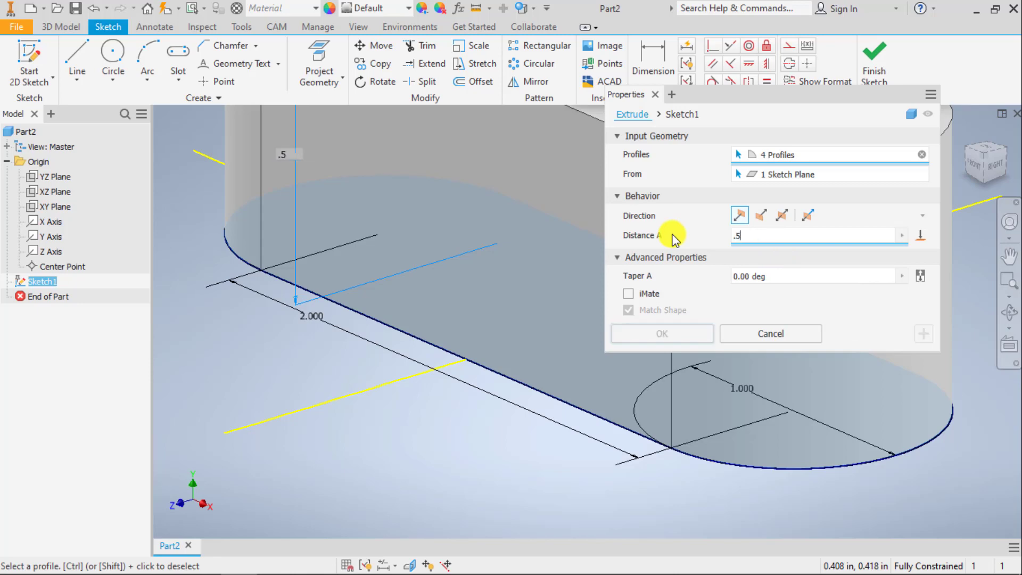
key("Return")
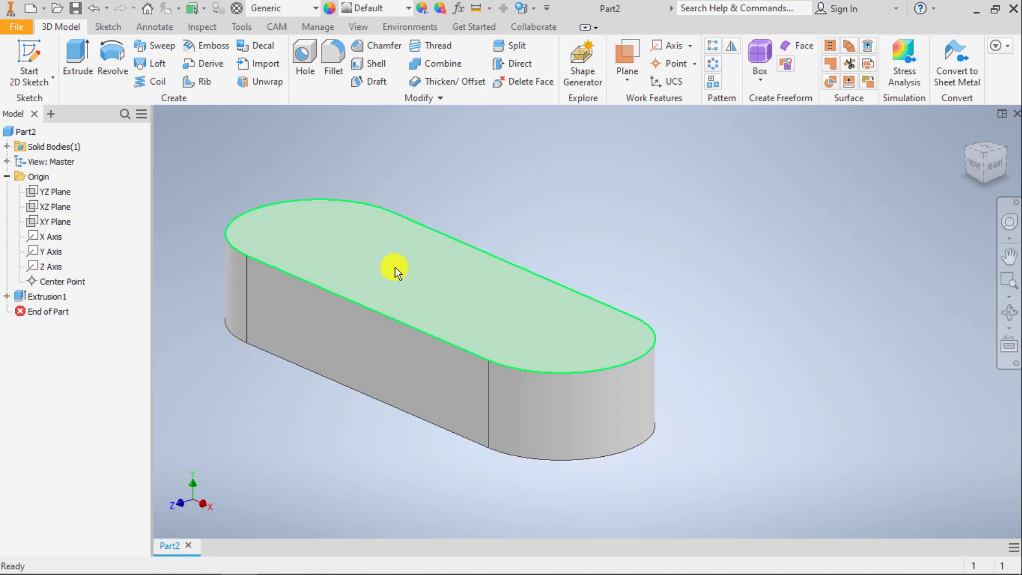
Start a 2D sketch on the slot body's top face and project the face's outline into it
left_click(28, 59)
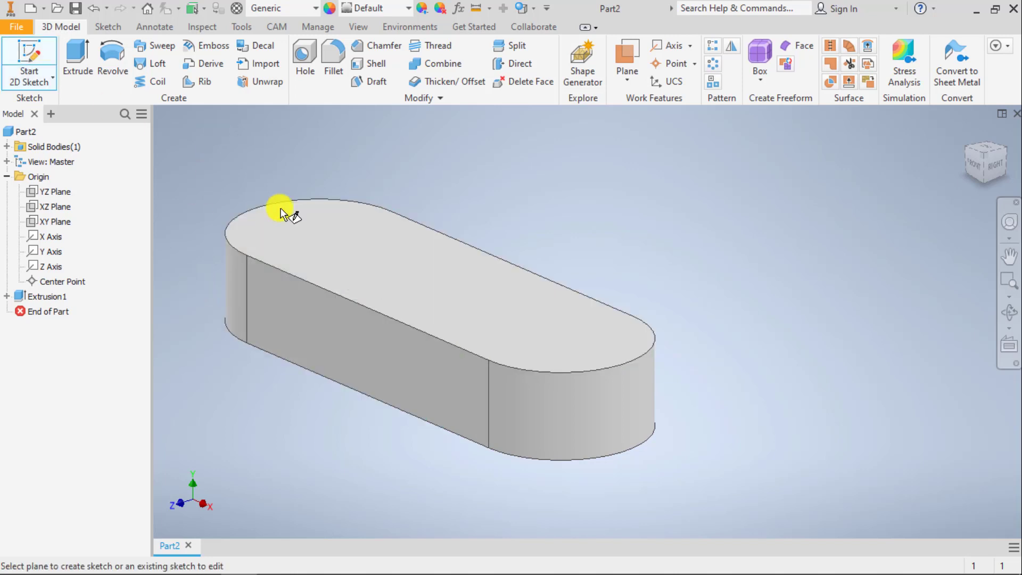
left_click(349, 255)
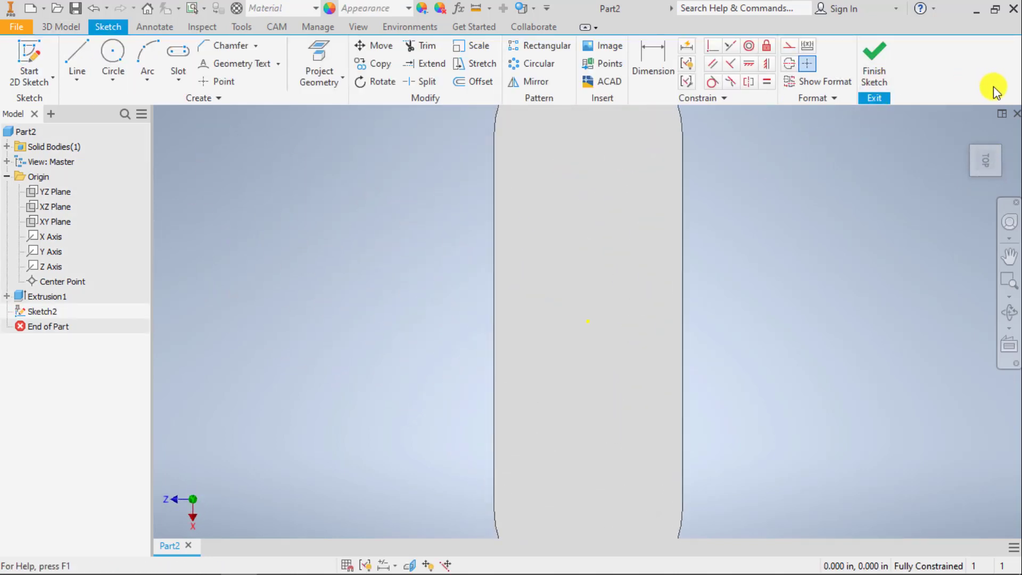
left_click(992, 124)
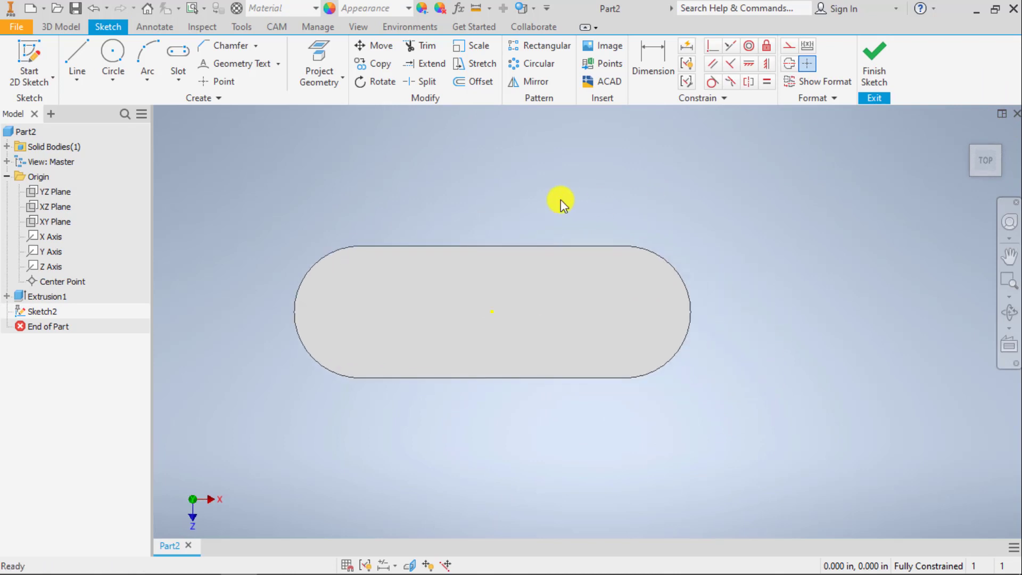
left_click(307, 47)
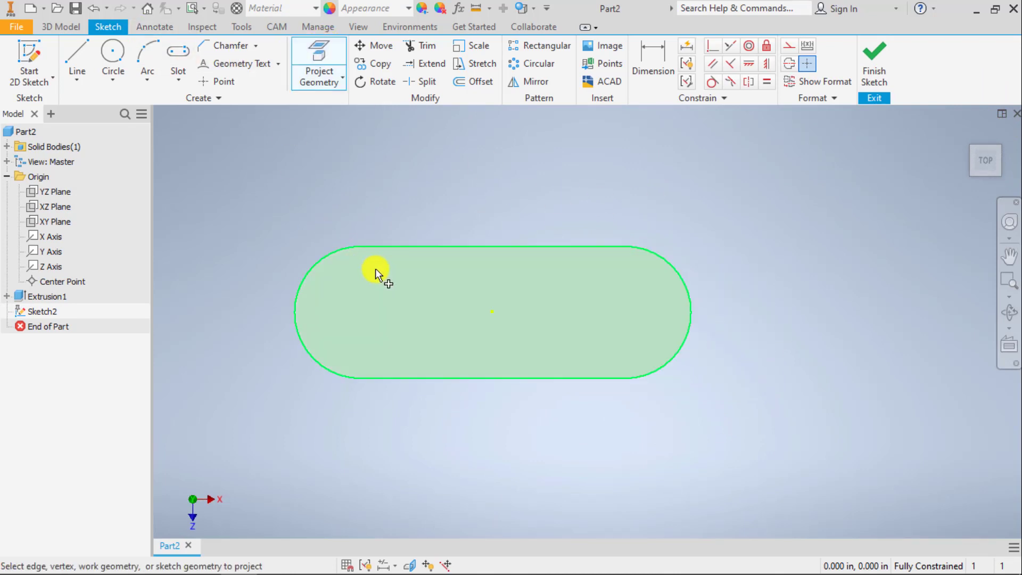
left_click(408, 286)
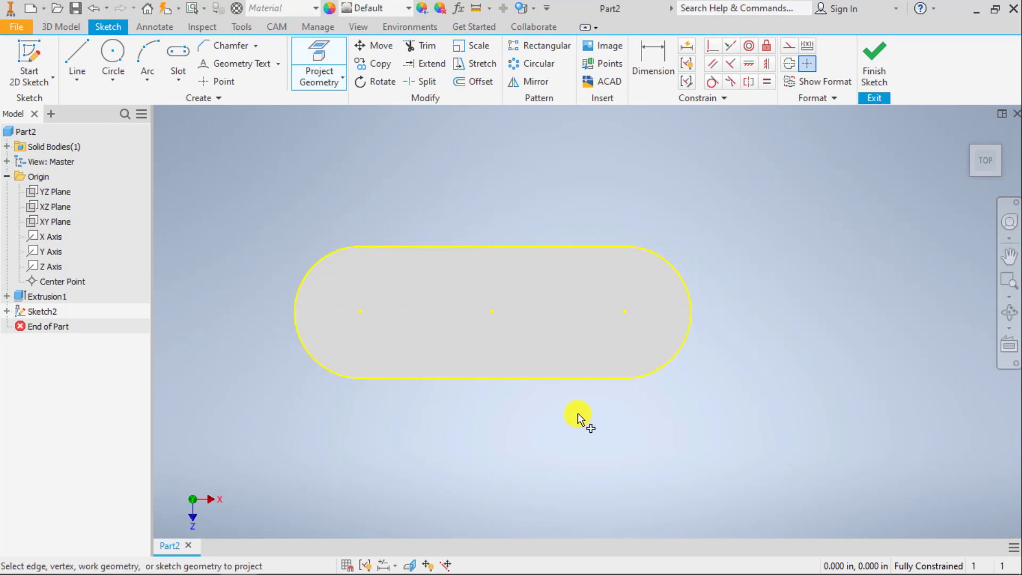
key("Escape")
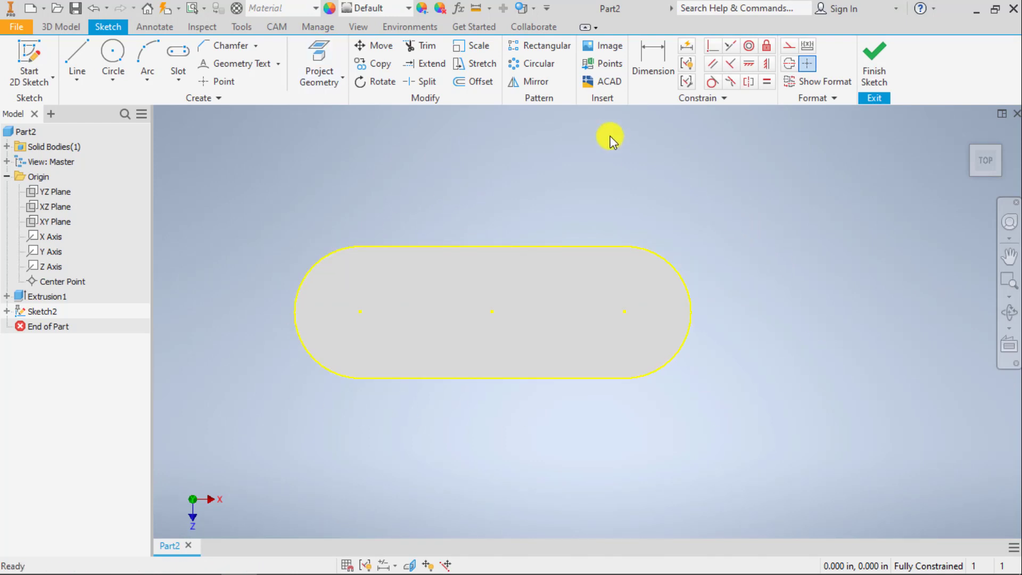
Start the Offset tool and turn on its Loop Select option
left_click(472, 82)
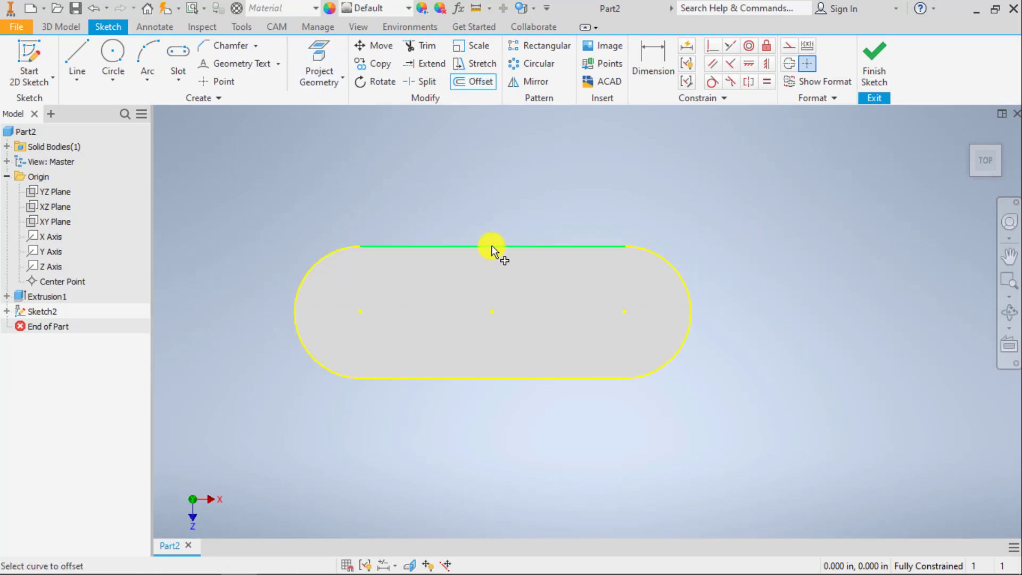
right_click(496, 226)
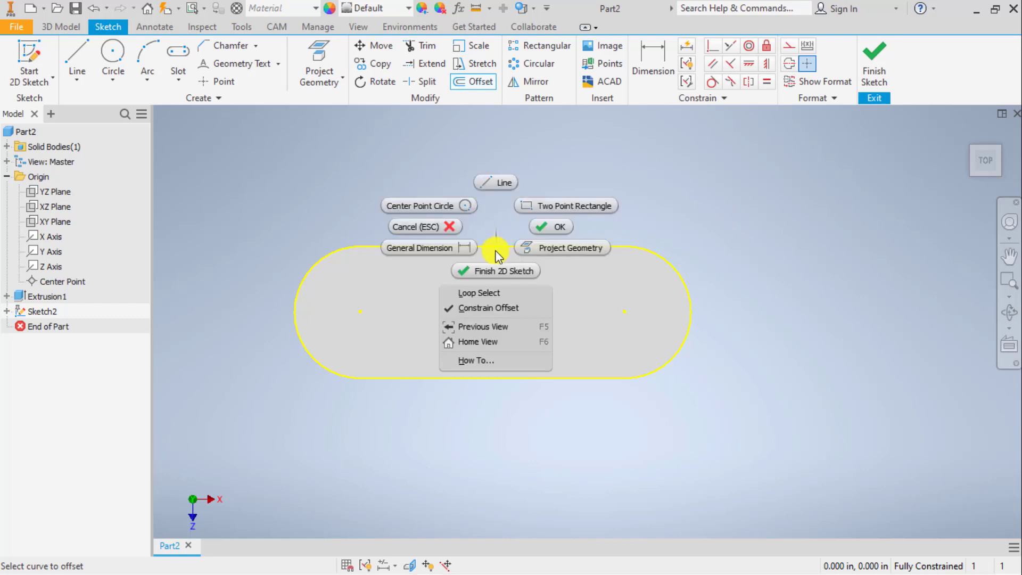
left_click(485, 293)
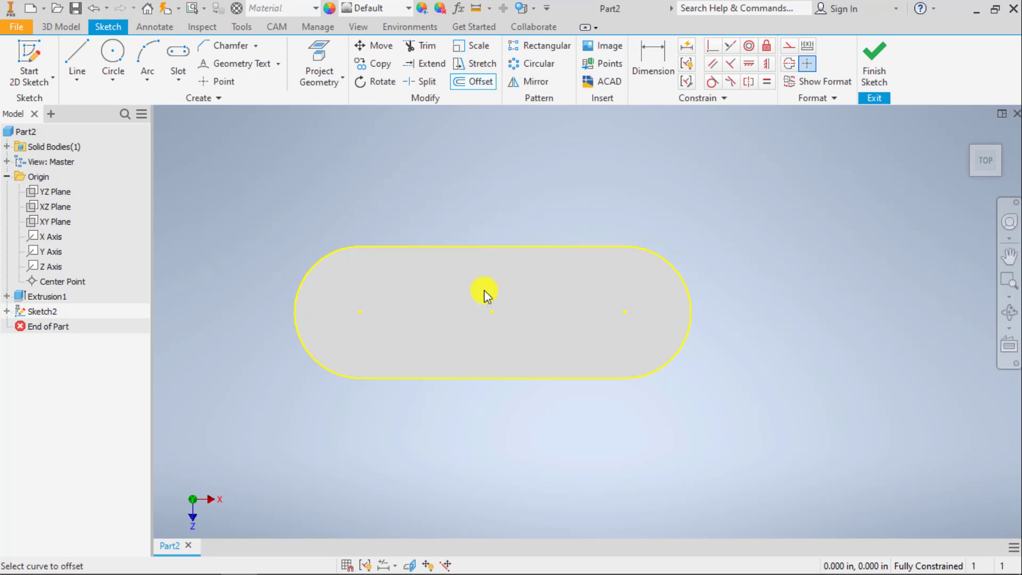
right_click(580, 250)
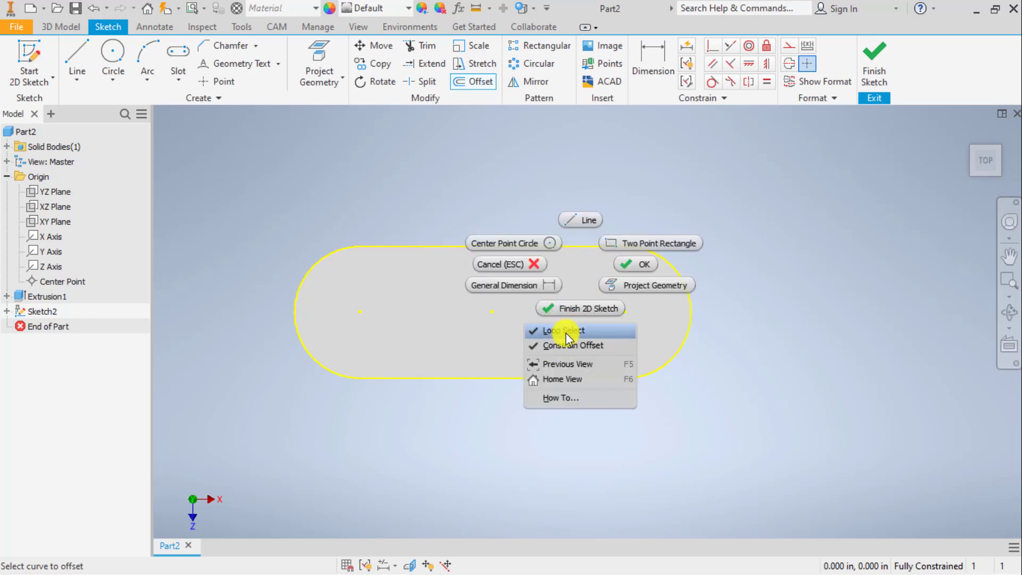
left_click(513, 164)
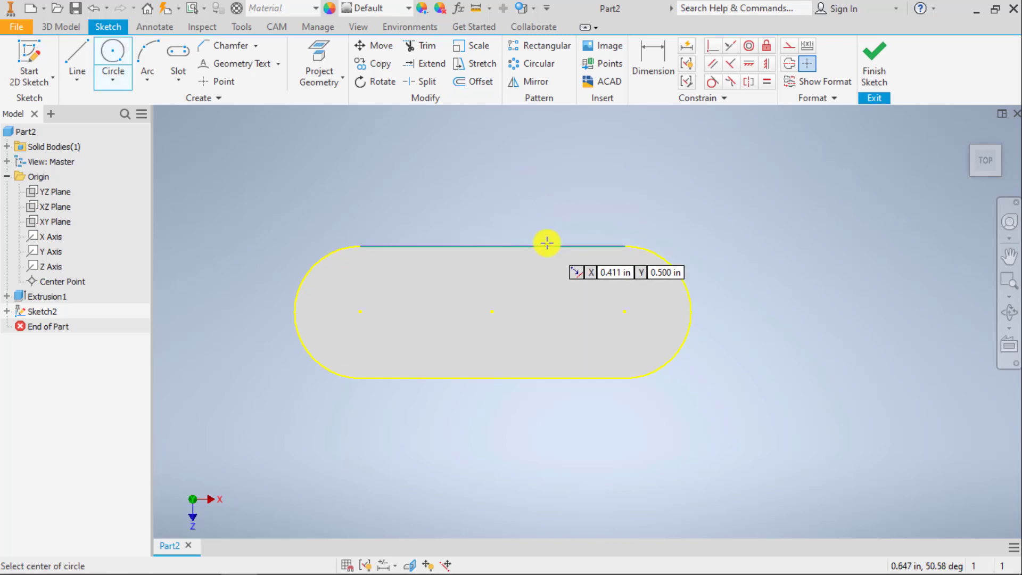
right_click(548, 196)
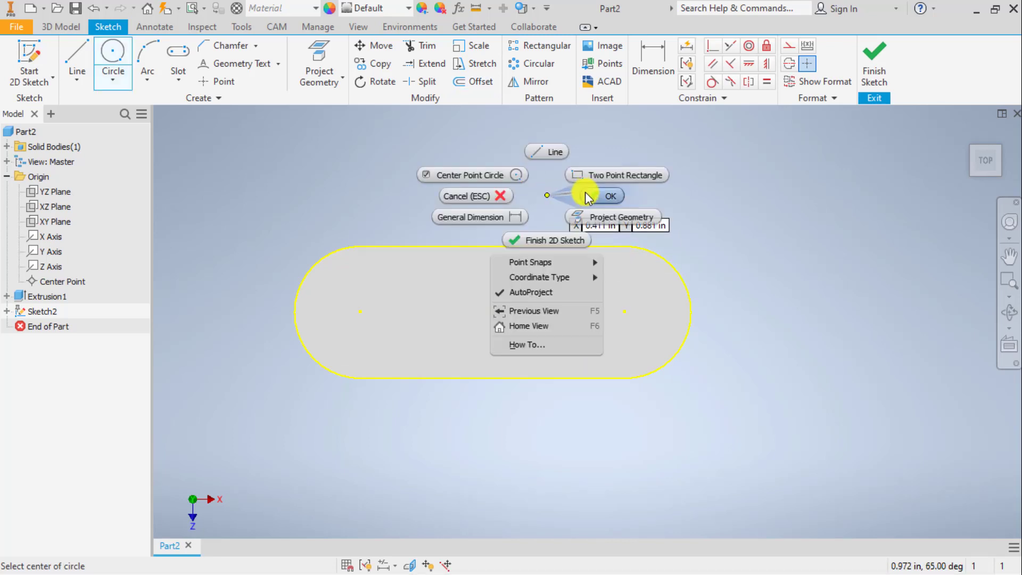
left_click(586, 192)
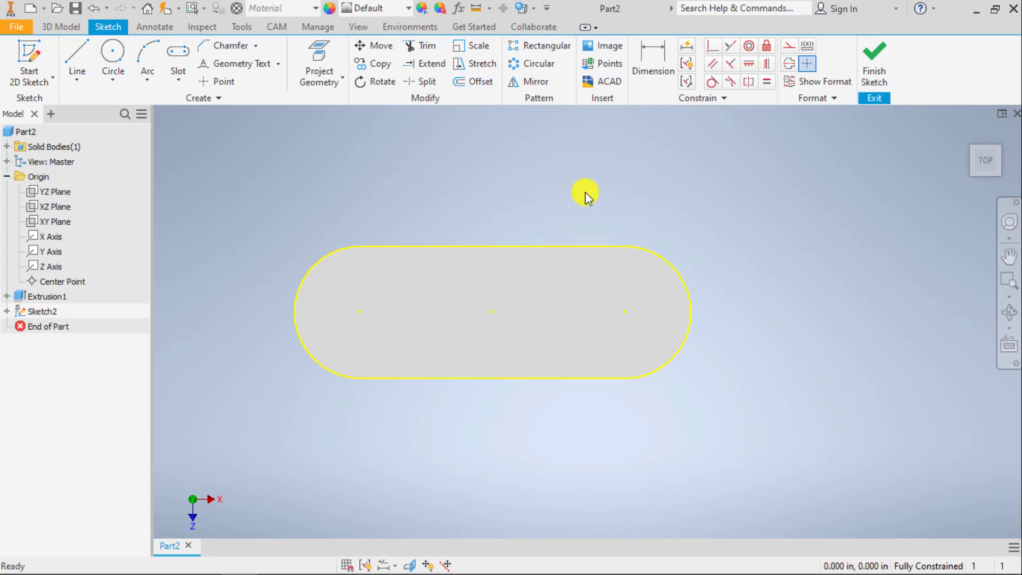
Offset the projected top-face outline inward by 0.15 in and finish the sketch
left_click(481, 82)
left_click(548, 246)
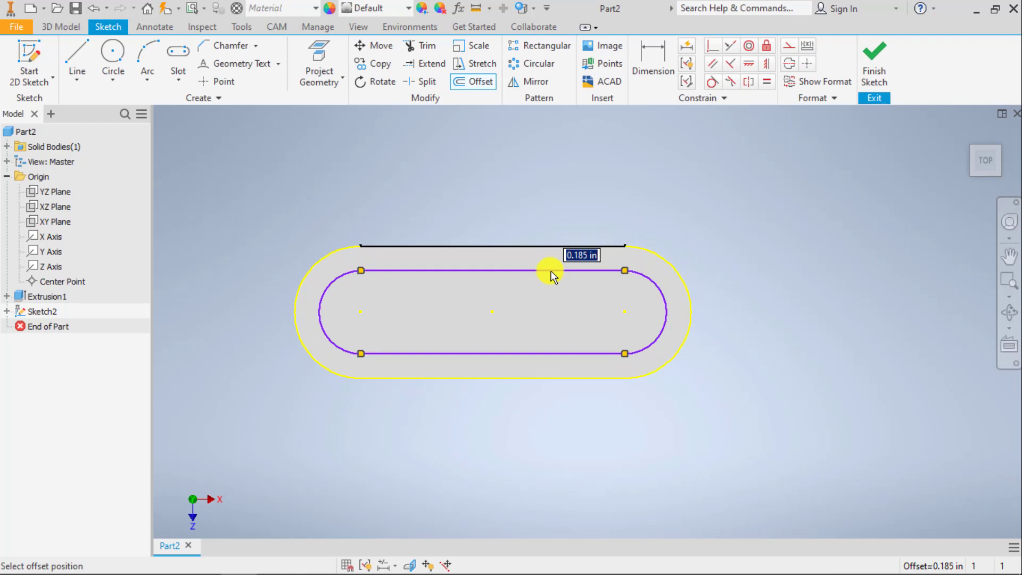
type(".15")
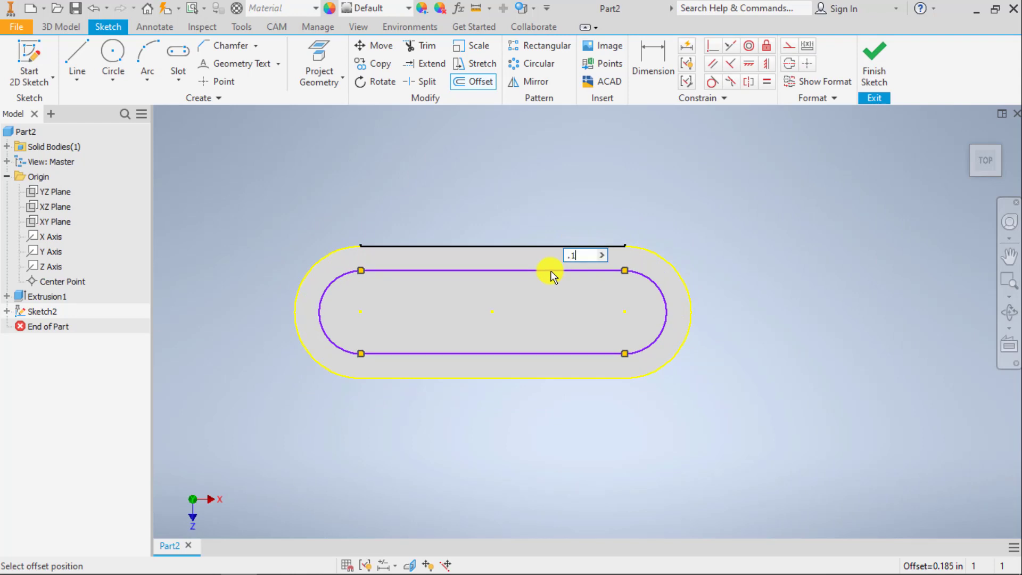
key("Return")
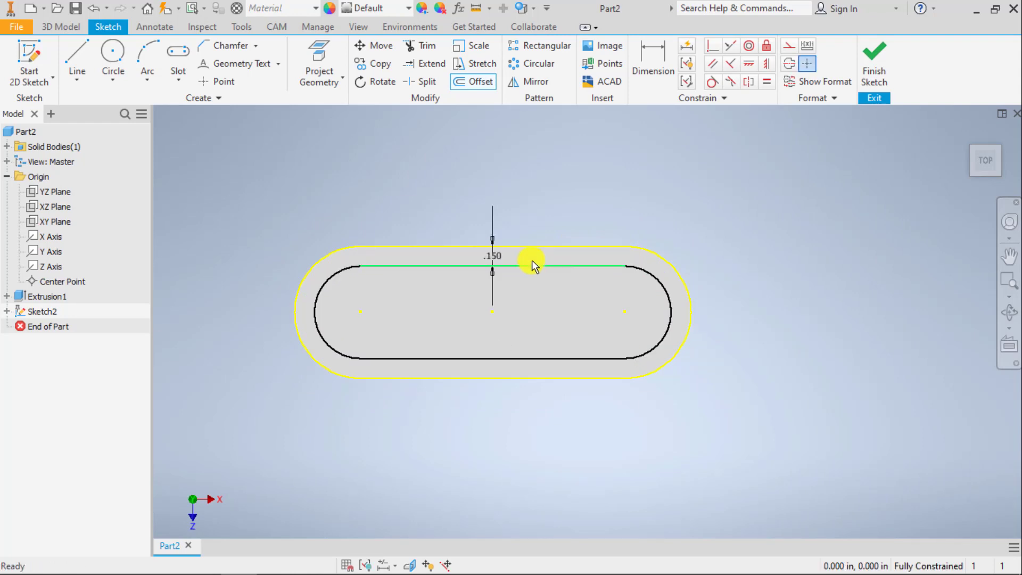
left_click(874, 63)
Extrude the inner offset profile downward as a cut into the slot body, leaving a floor under the pocket
key("e")
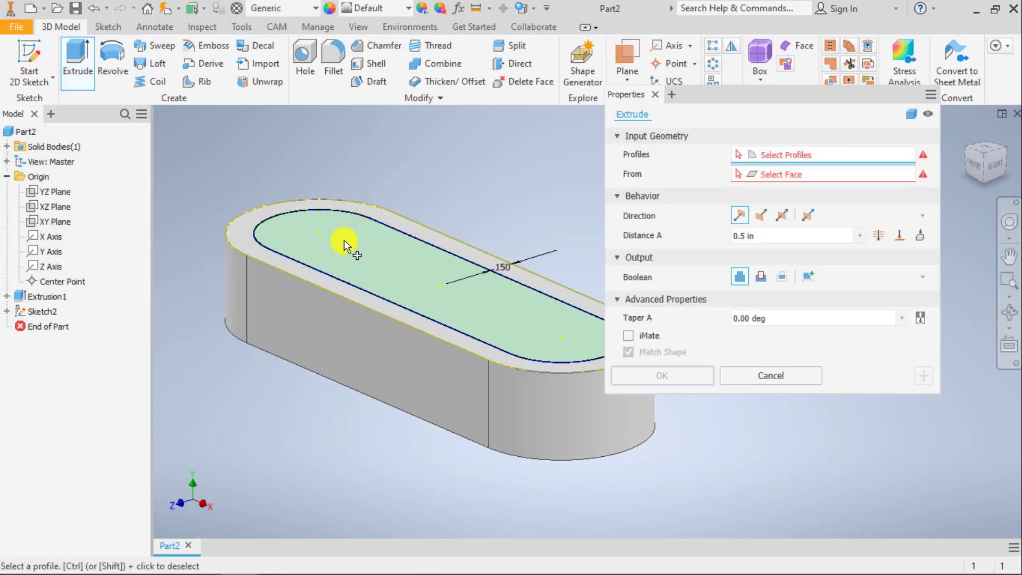
left_click(344, 240)
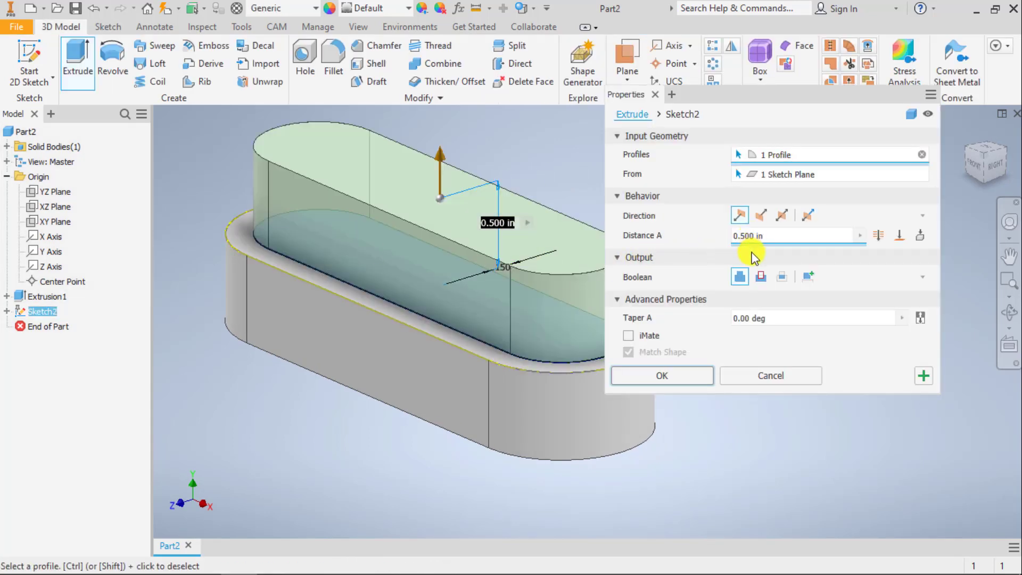
left_click(746, 236)
type("-0.5")
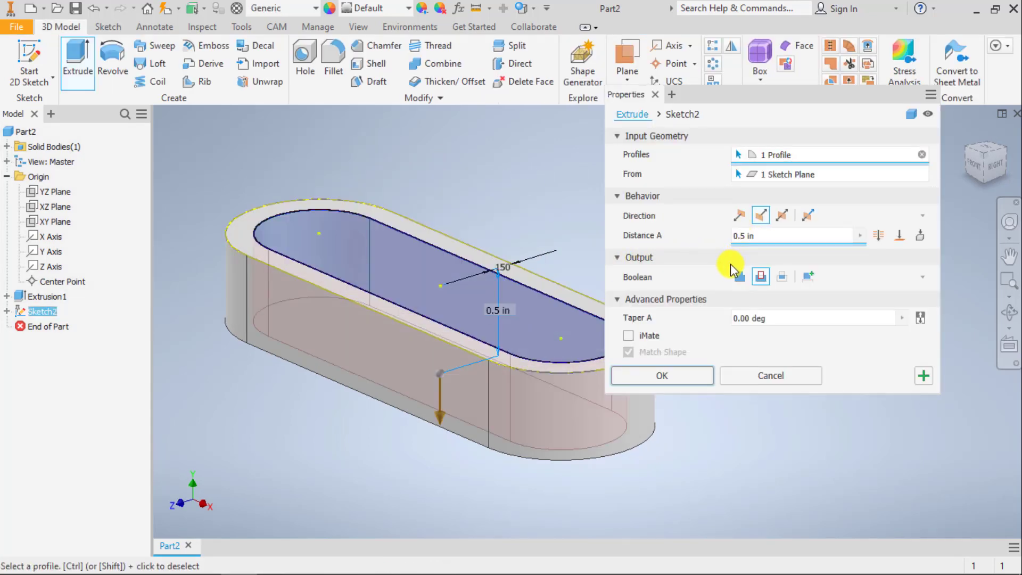
left_click(687, 373)
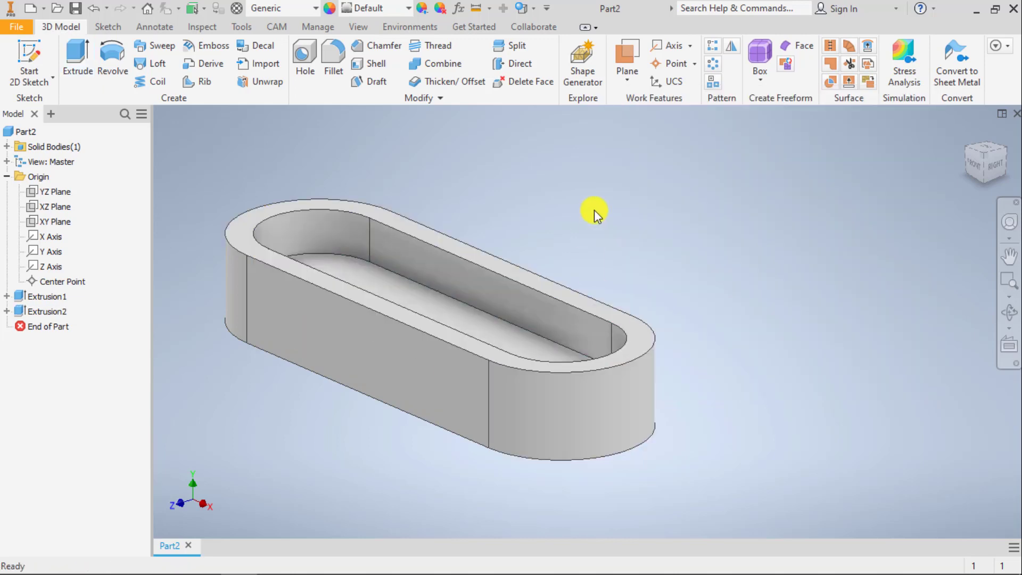
Reopen the base slot's sketch and set the slot's width to 1.5 in
mouse_move(594, 209)
middle_mouse_down("shift")
mouse_move(593, 199)
mouse_move(580, 201)
middle_mouse_up("shift")
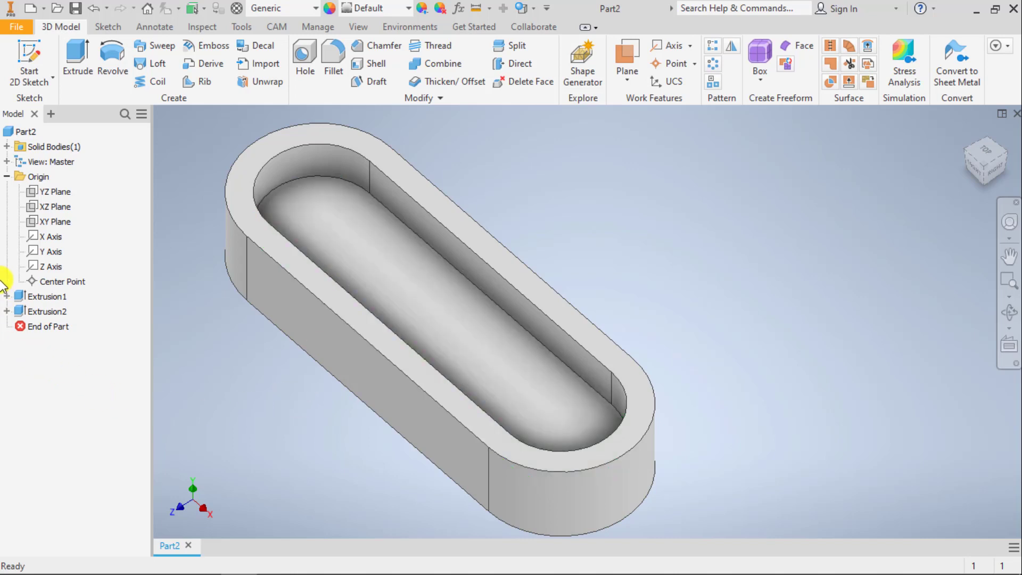
middle_click_drag(308, 337, 335, 332)
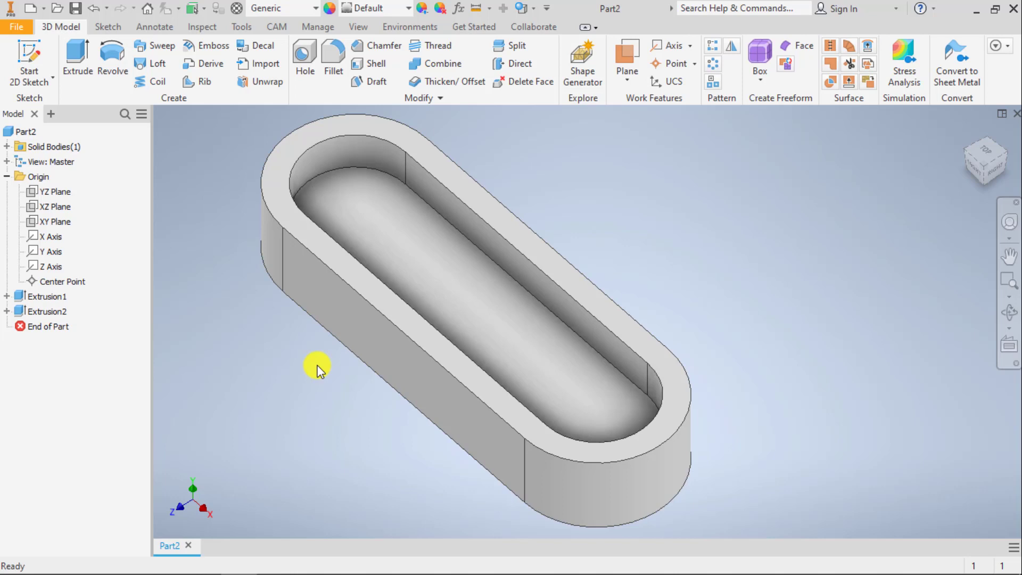
left_click(7, 296)
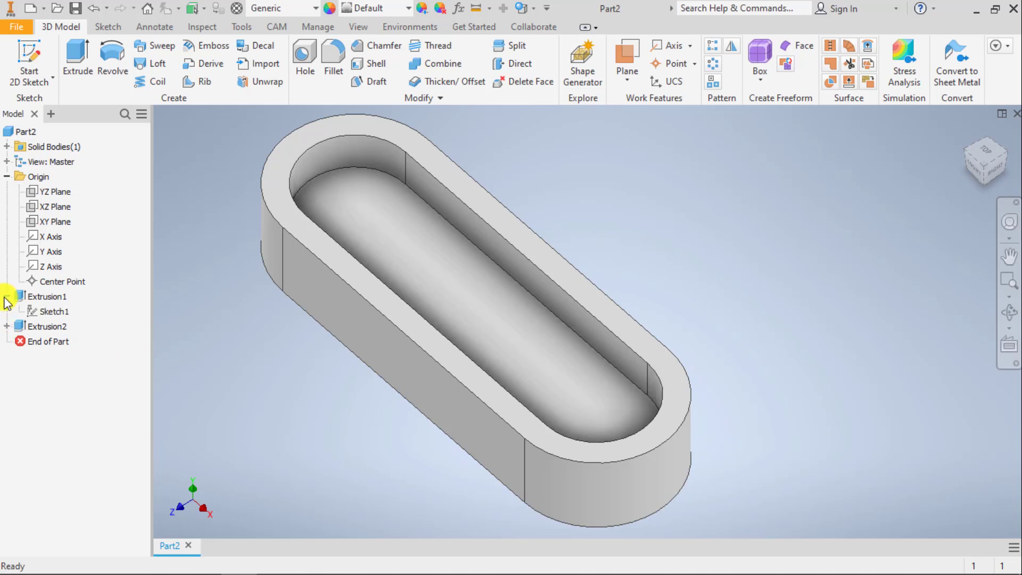
left_click(47, 297)
double_click(44, 312)
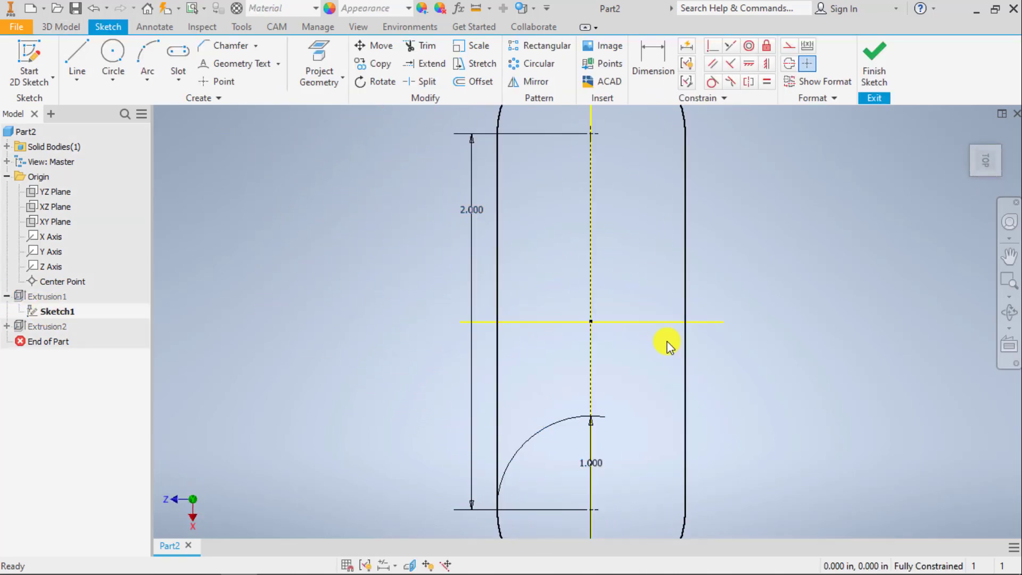
left_click(978, 143)
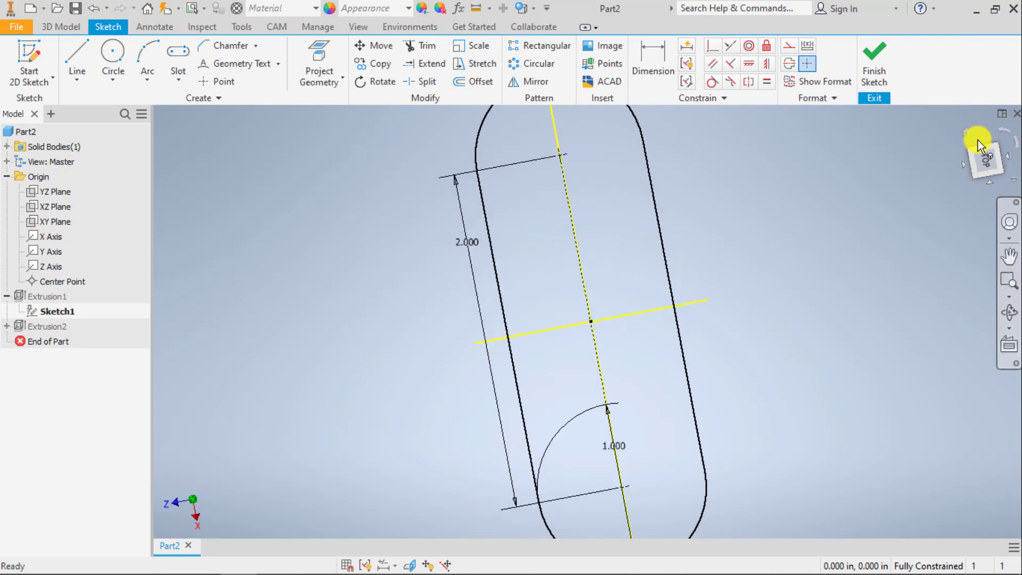
double_click(664, 320)
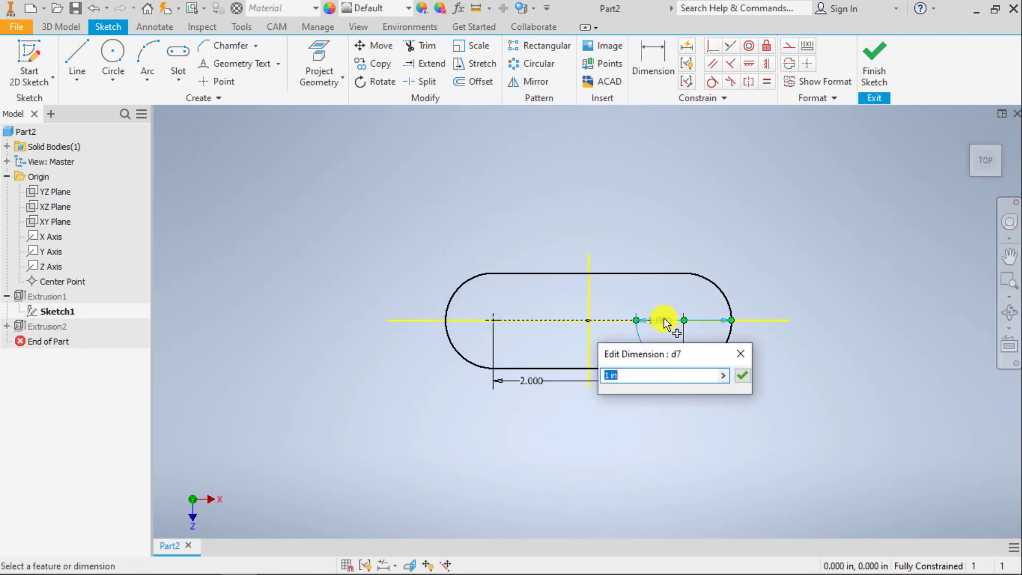
key("Return")
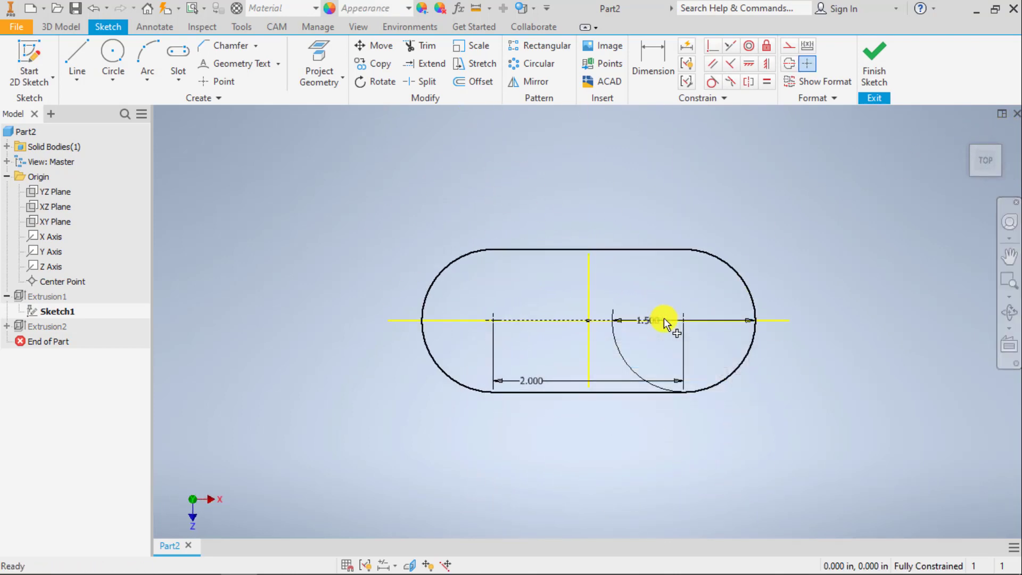
Set the slot's center-to-center distance to 4 in and finish the sketch to update the body
double_click(532, 380)
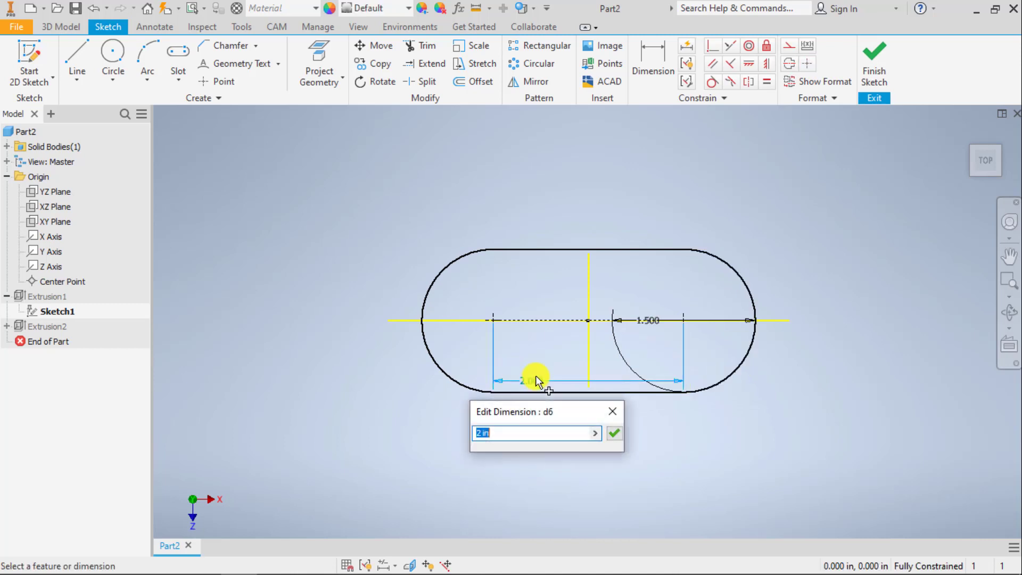
type("4")
key("Return")
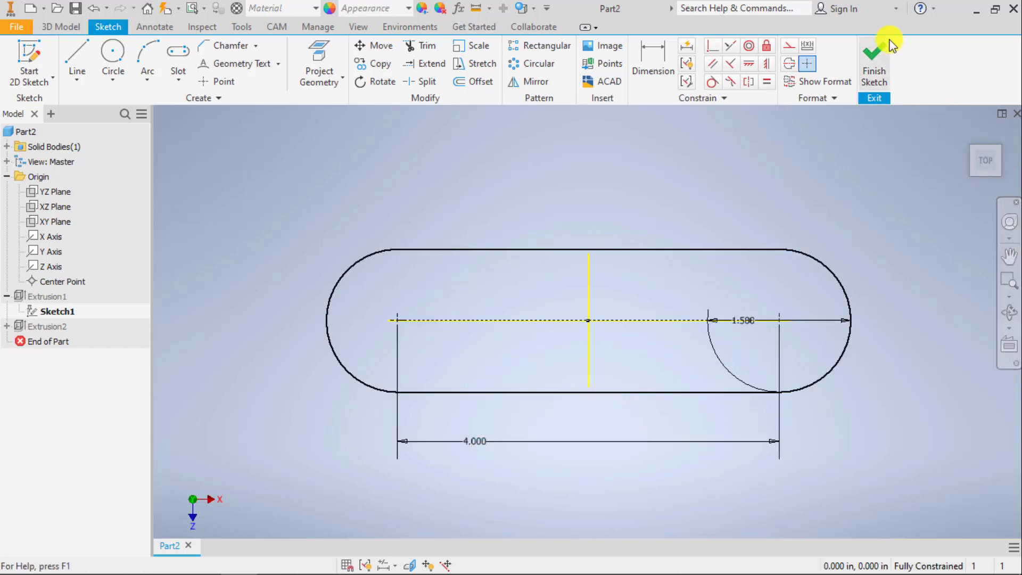
left_click(875, 51)
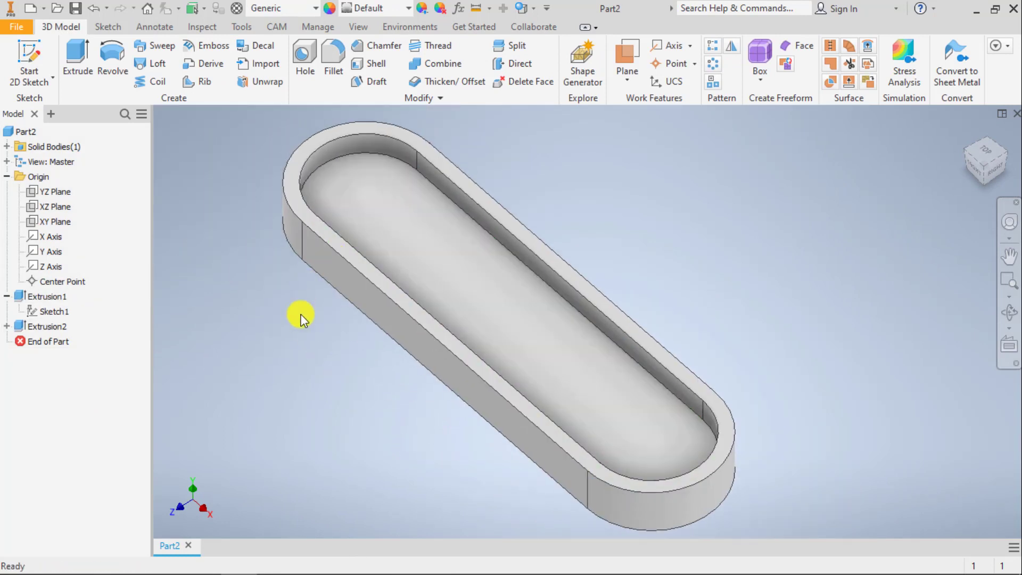
Reopen the pocket's sketch, set the offset distance from the projected outline to 0.25 in, and finish the sketch
left_click(6, 327)
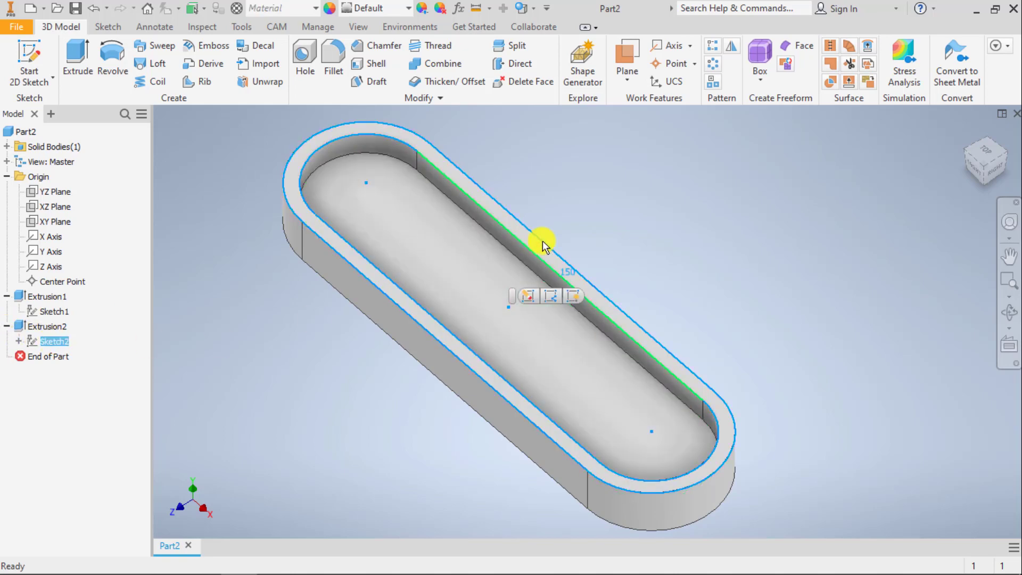
scroll(586, 239, "up", 6)
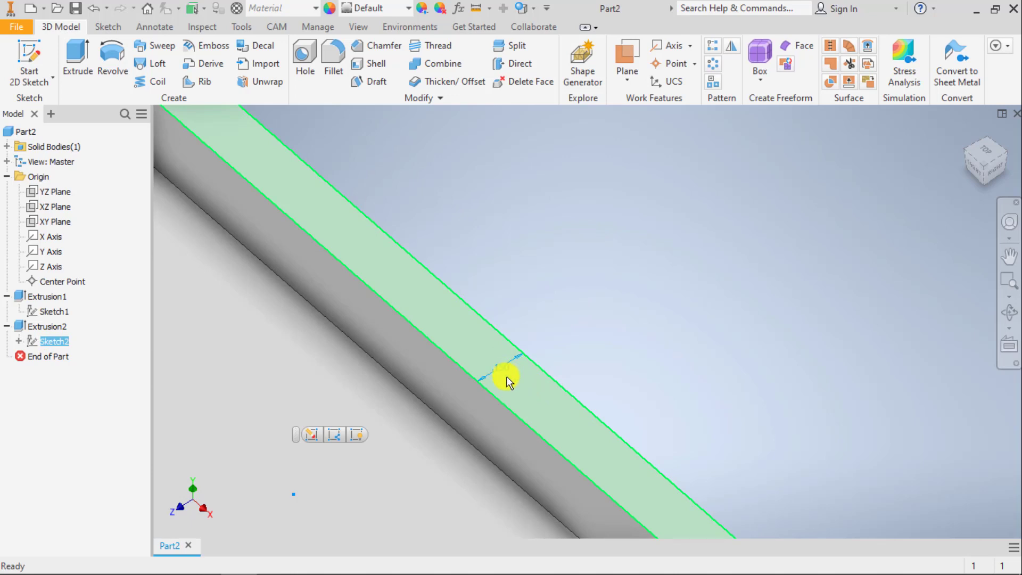
scroll(506, 377, "down", 6)
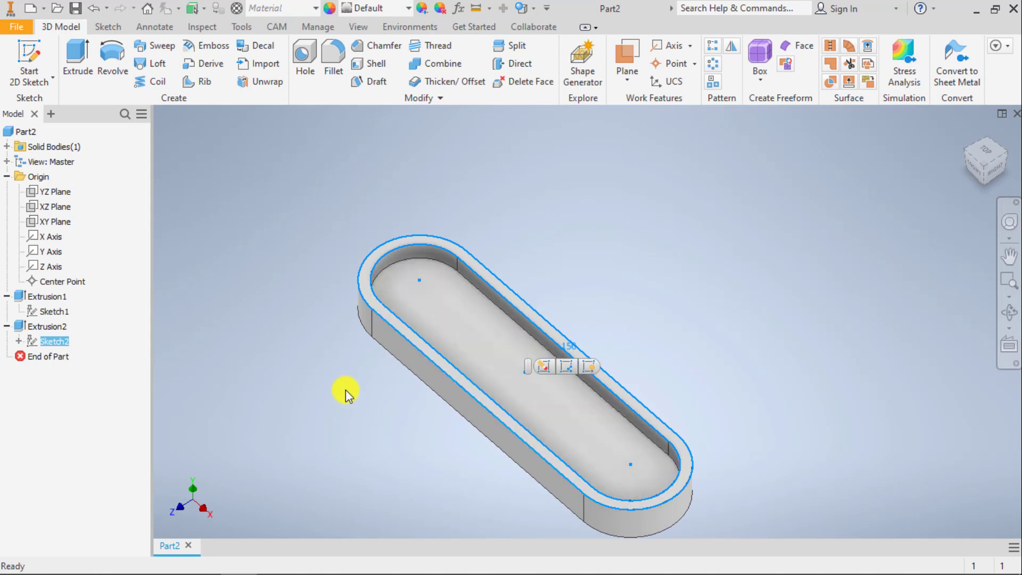
left_click(292, 411)
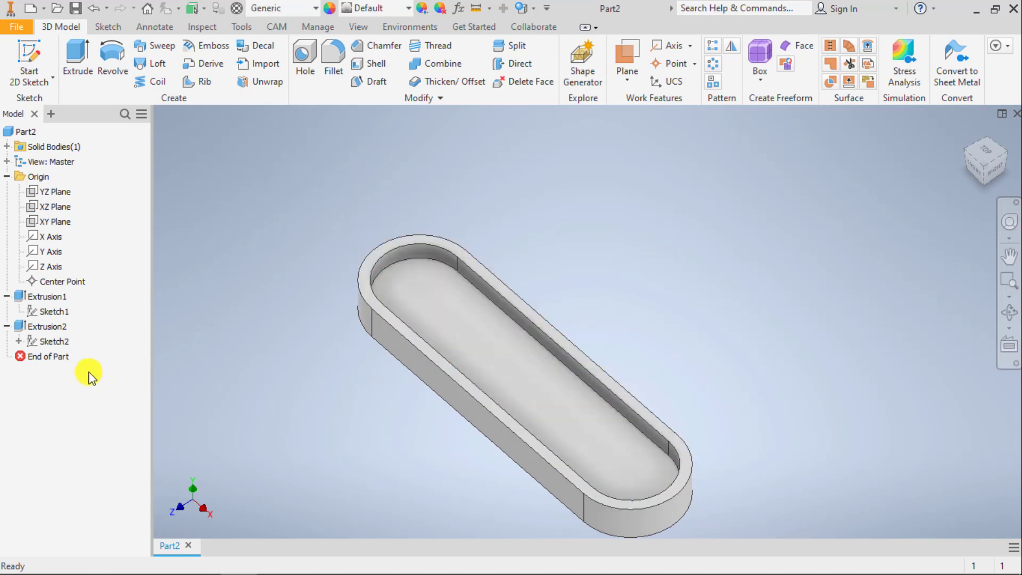
double_click(63, 341)
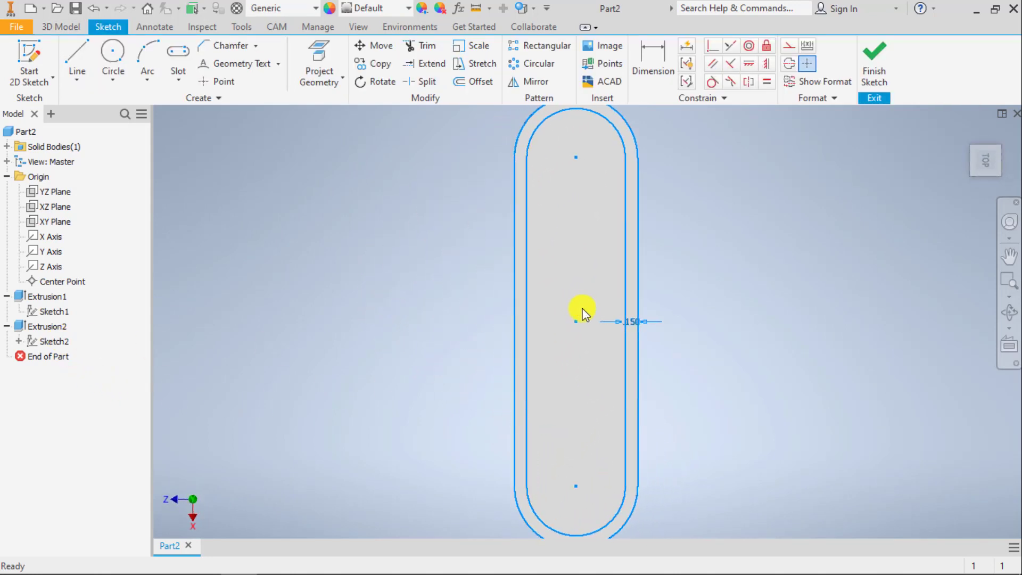
double_click(634, 322)
type(".25")
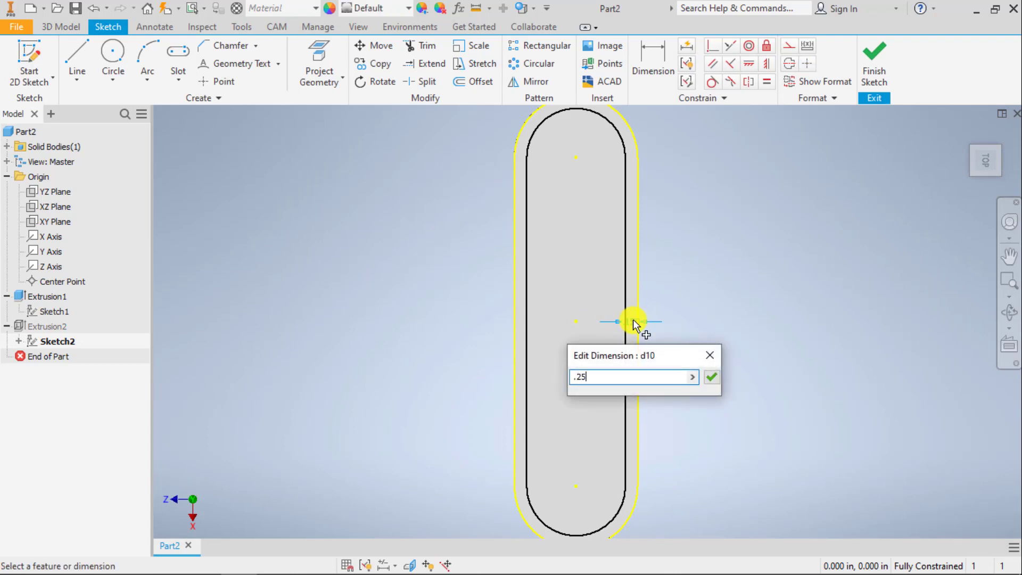
key("Return")
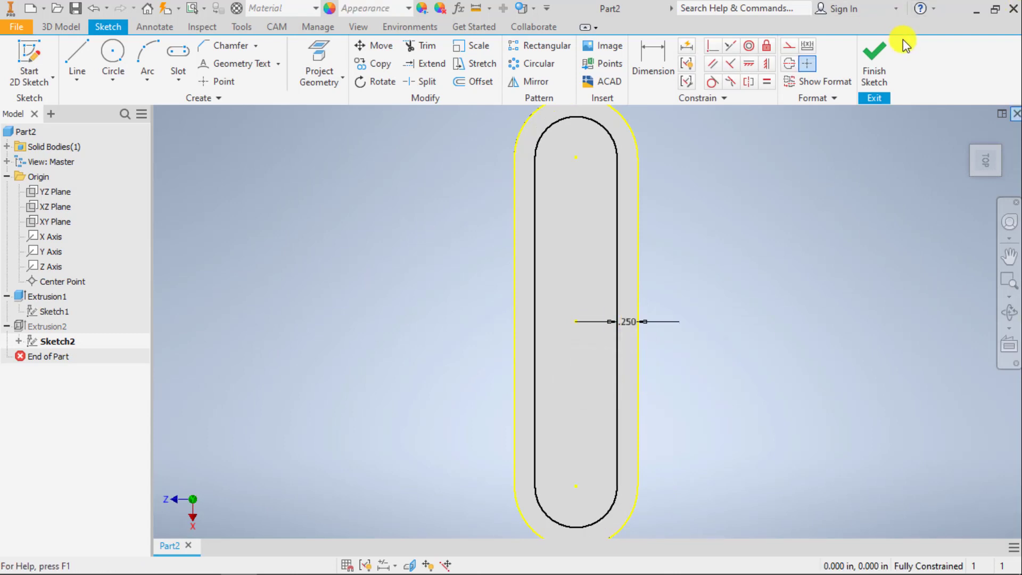
left_click(873, 58)
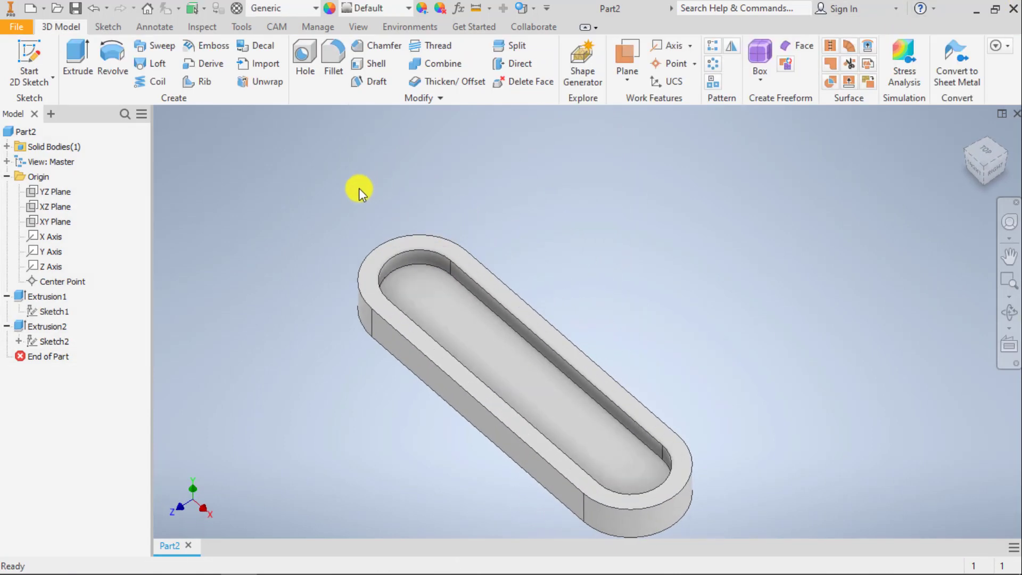
key("F2")
left_click_drag(411, 169, 346, 130)
left_click_drag(497, 152, 494, 149)
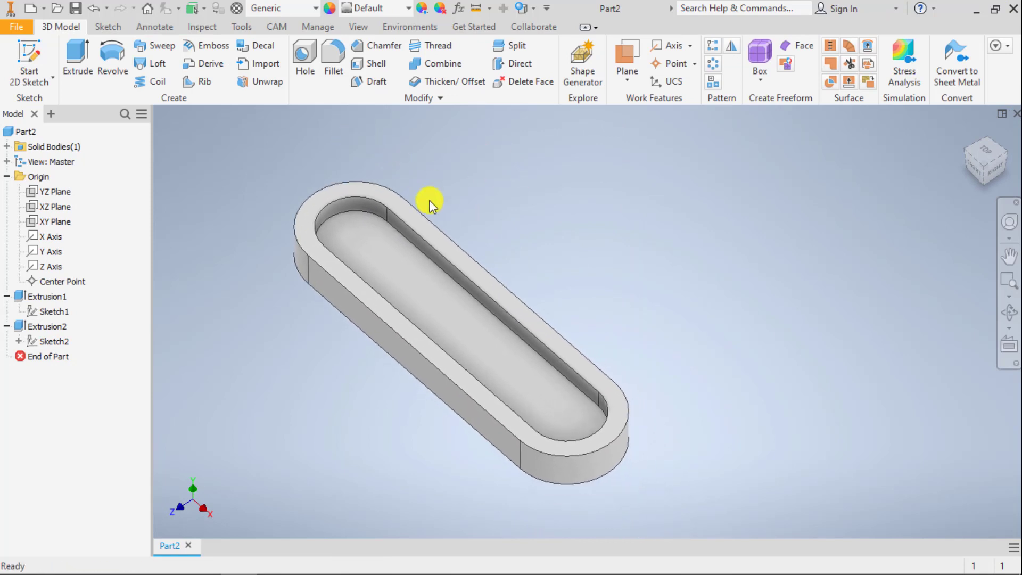
key("Escape")
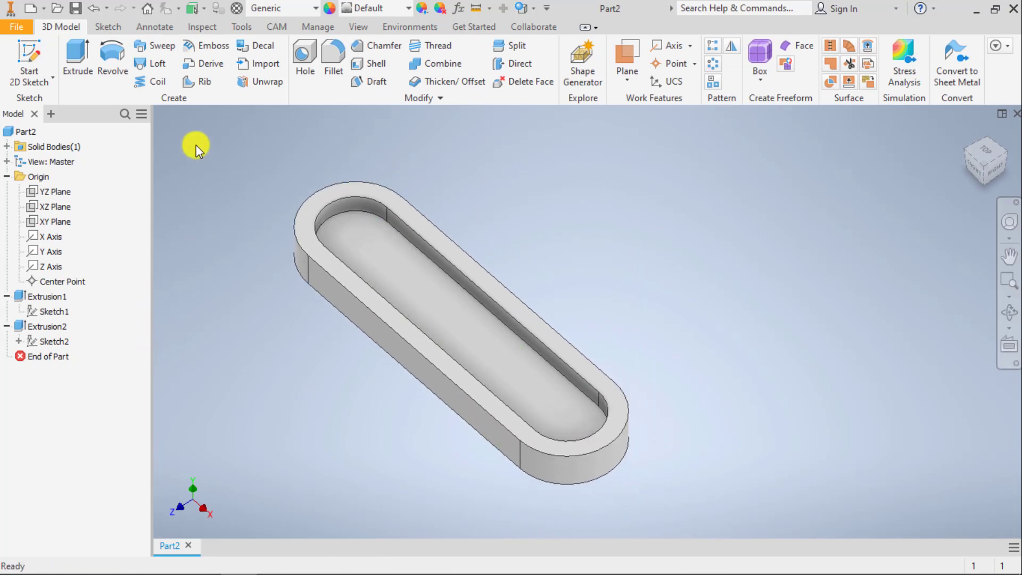